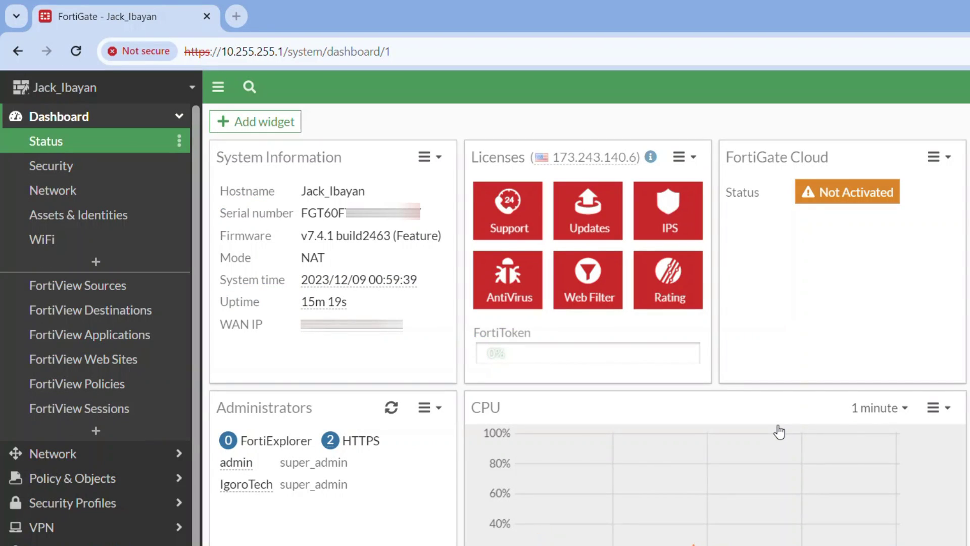
- Adjust the dashboard, note firmware v7.4.1, and bring up the Network Interfaces list
{"action": "left_click_drag", "start_coordinate": [775, 422], "coordinate": [774, 420]}
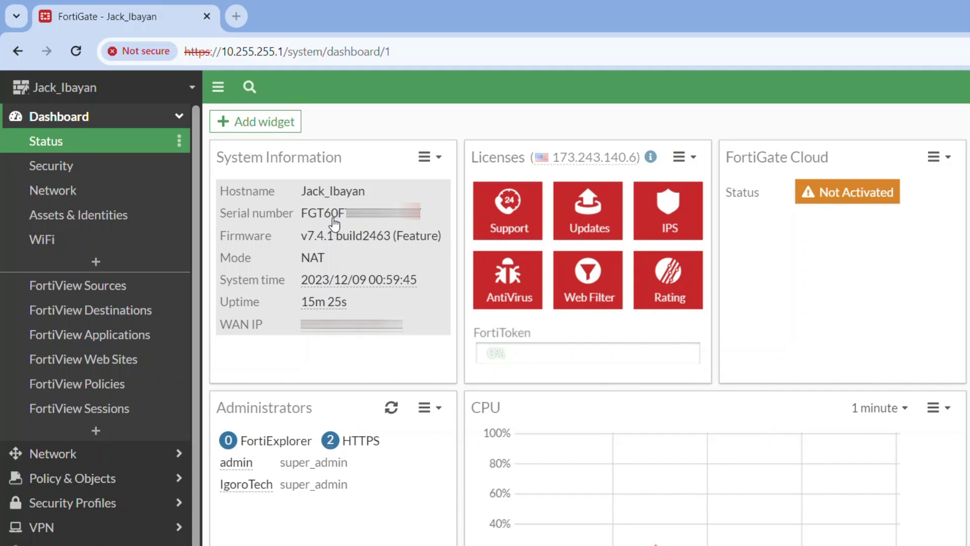
{"action": "left_click_drag", "start_coordinate": [302, 237], "coordinate": [332, 243]}
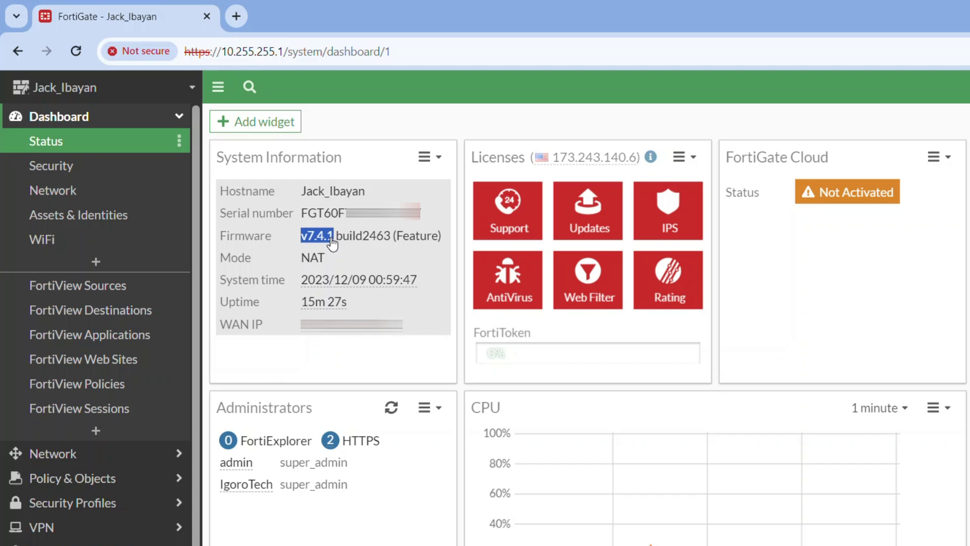
{"action": "left_click", "coordinate": [49, 453]}
{"action": "left_click", "coordinate": [82, 171]}
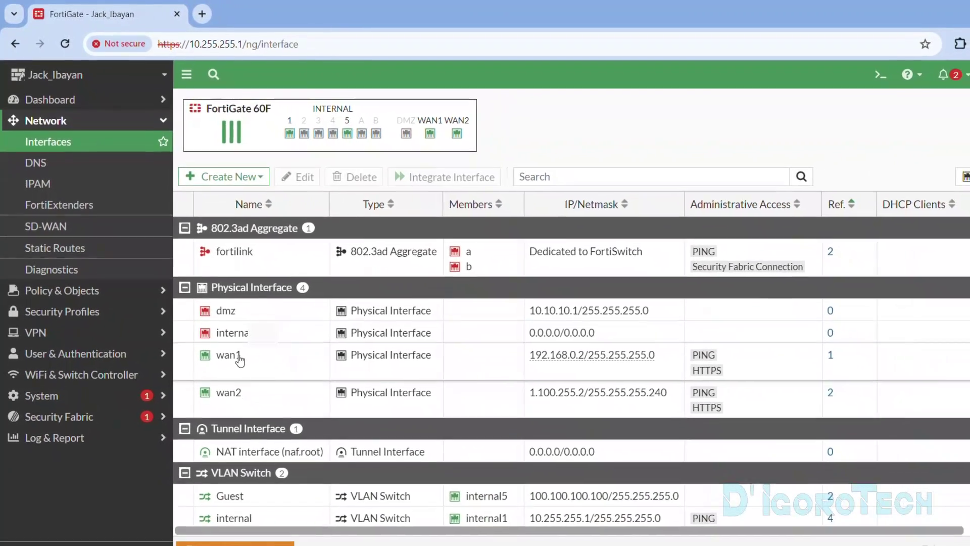
{"action": "mouse_move", "coordinate": [240, 360]}
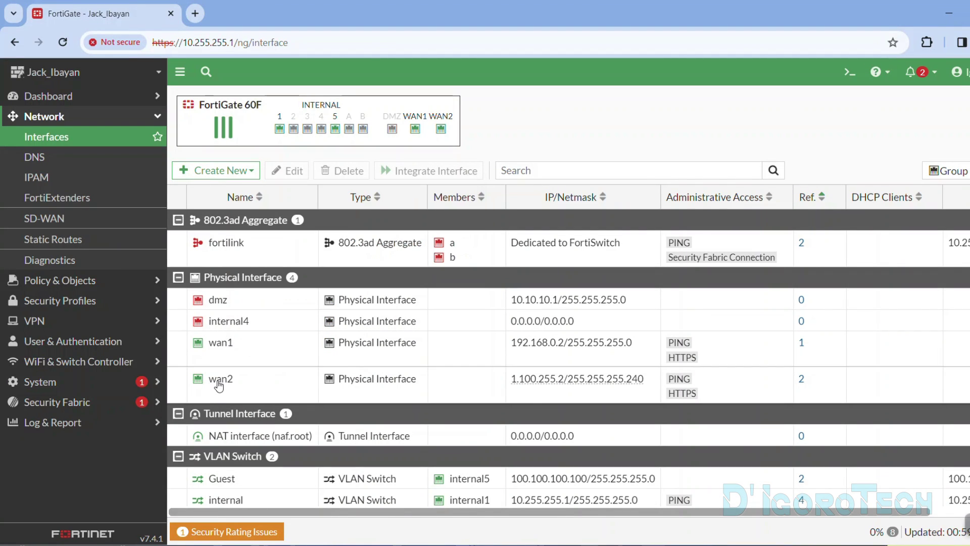
{"action": "mouse_move", "coordinate": [219, 385]}
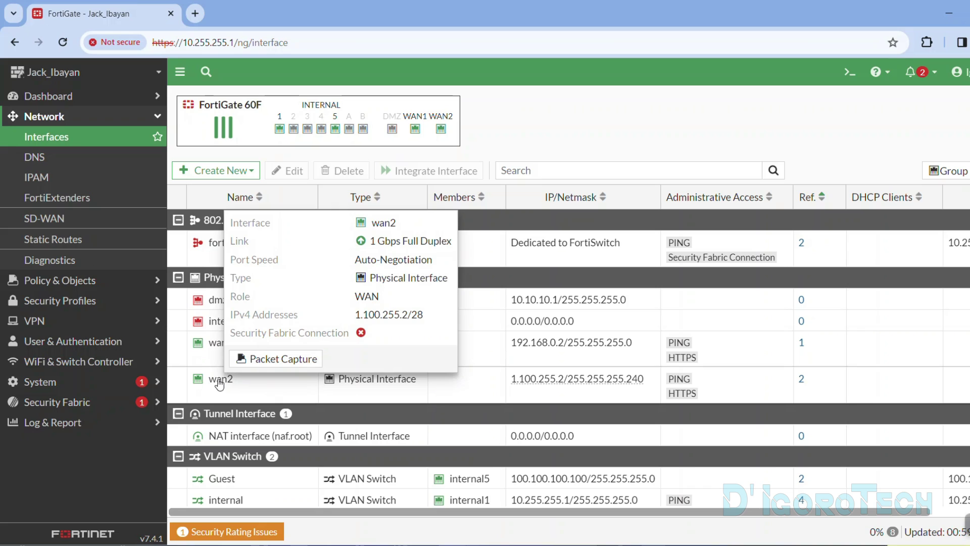
{"action": "left_click", "coordinate": [245, 327]}
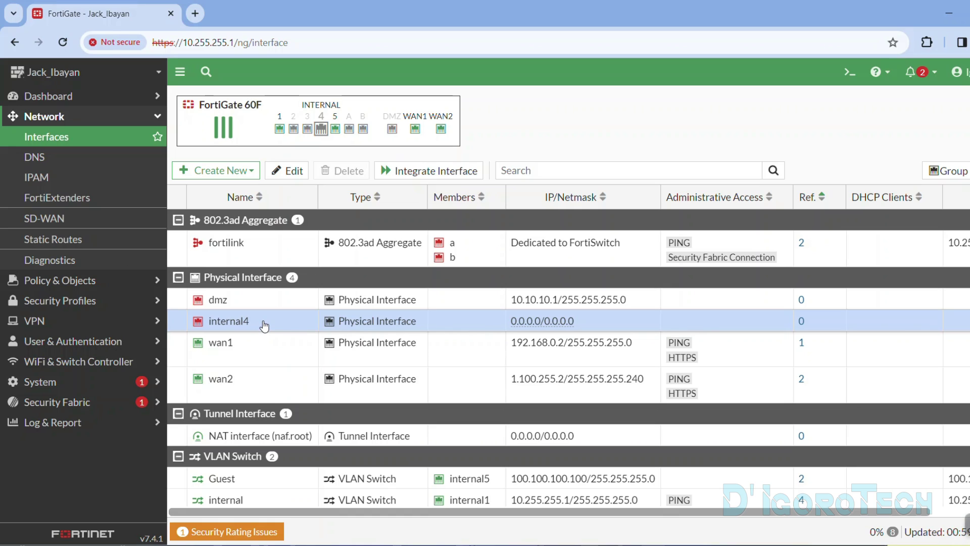
- Check wan1's DHCP address 192.168.0.2 and wan2's address 1.100.255.2, then return to the list
{"action": "double_click", "coordinate": [589, 340]}
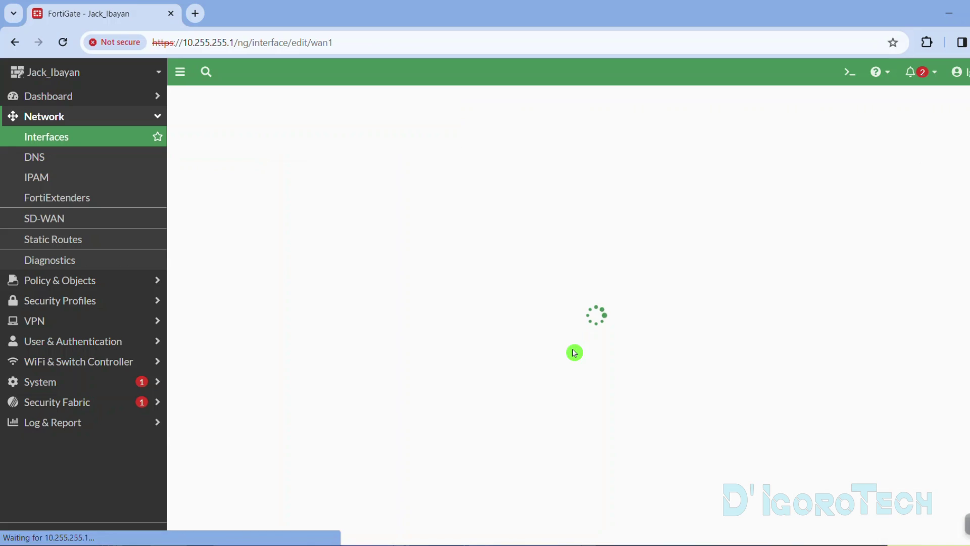
{"action": "scroll", "coordinate": [526, 271], "scroll_direction": "down", "scroll_amount": 2}
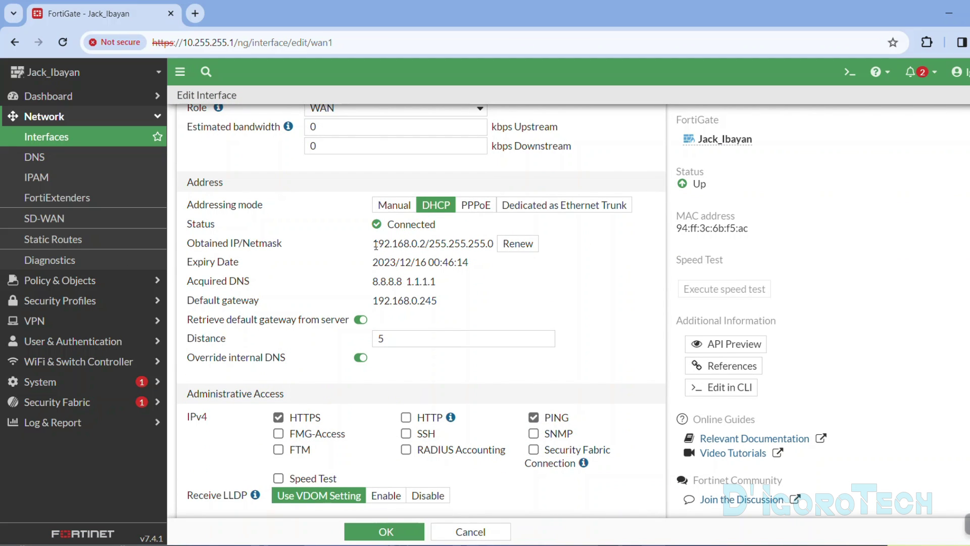
{"action": "left_click_drag", "start_coordinate": [379, 246], "coordinate": [425, 244]}
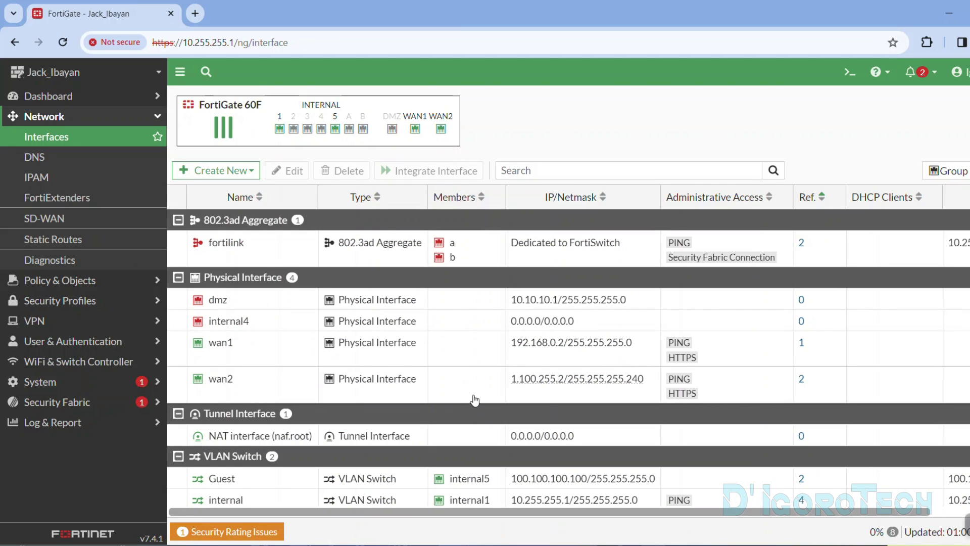
{"action": "double_click", "coordinate": [541, 392]}
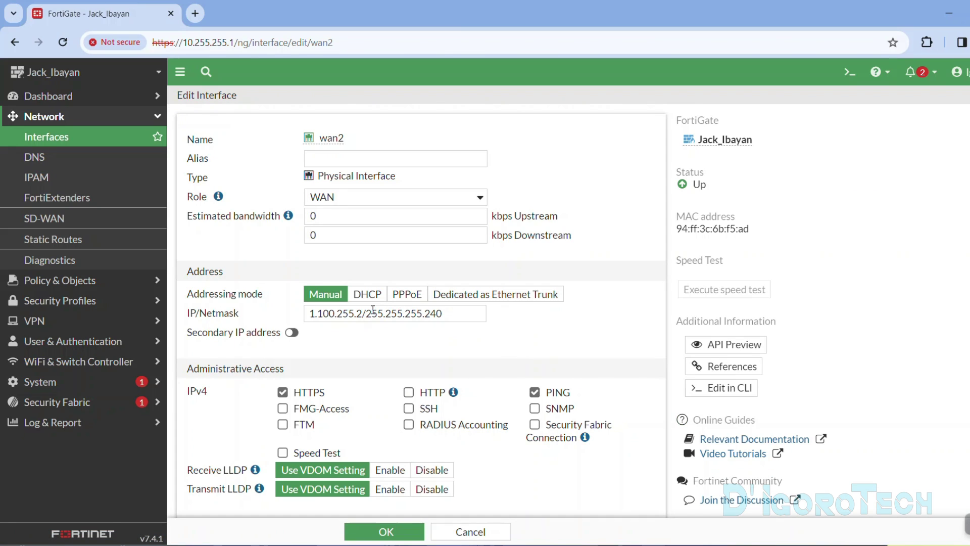
{"action": "left_click_drag", "start_coordinate": [362, 313], "coordinate": [288, 329]}
{"action": "left_click", "coordinate": [288, 328]}
{"action": "key", "text": "alt+Left"}
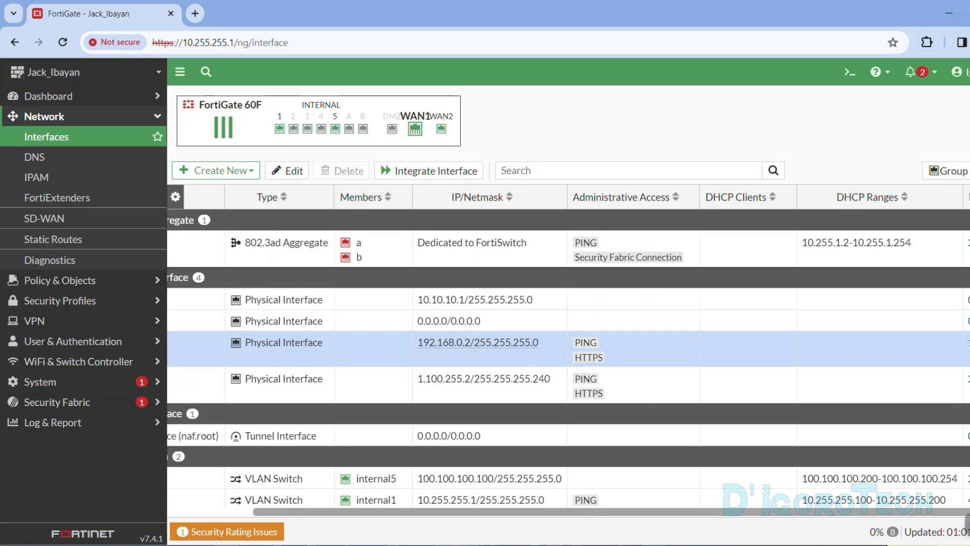
{"action": "left_click_drag", "start_coordinate": [669, 512], "coordinate": [505, 511]}
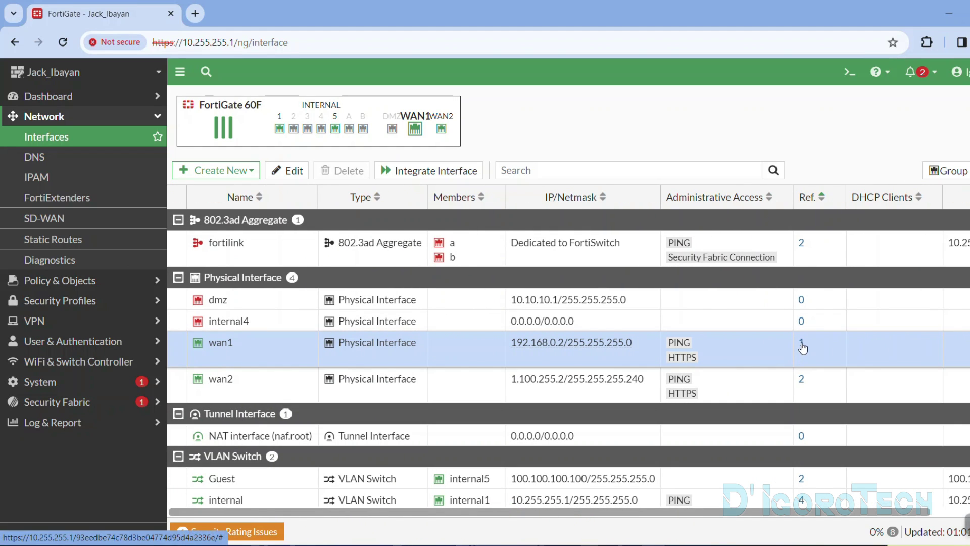
{"action": "left_click", "coordinate": [803, 346]}
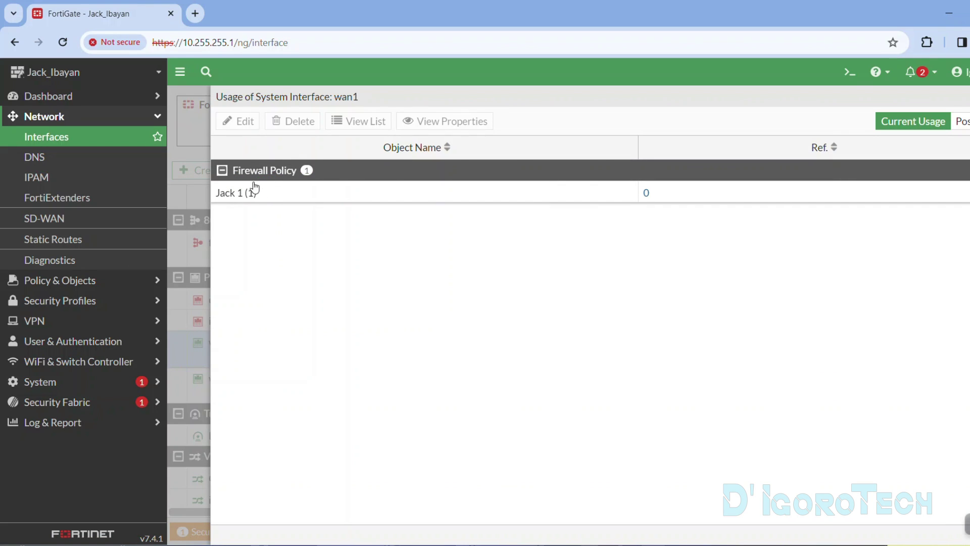
{"action": "key", "text": "Escape"}
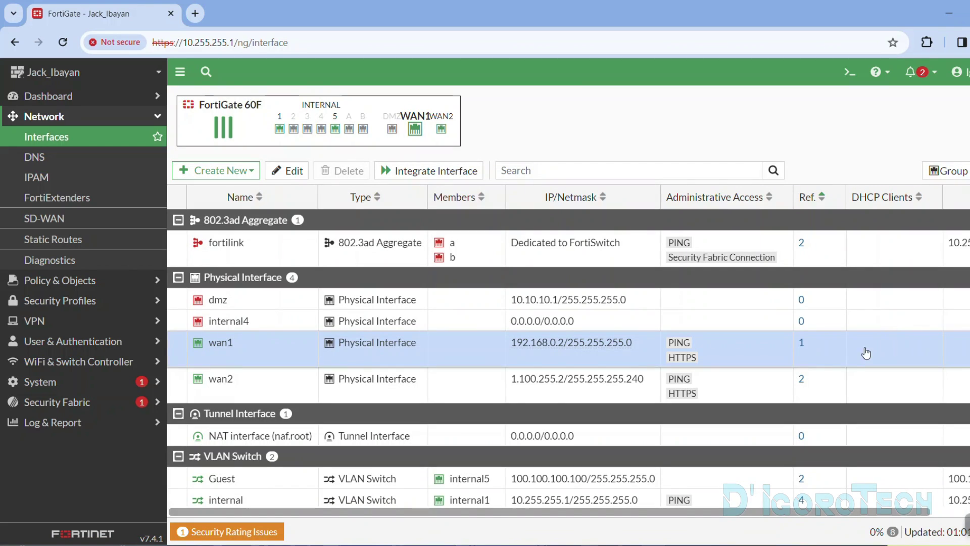
{"action": "left_click", "coordinate": [807, 383]}
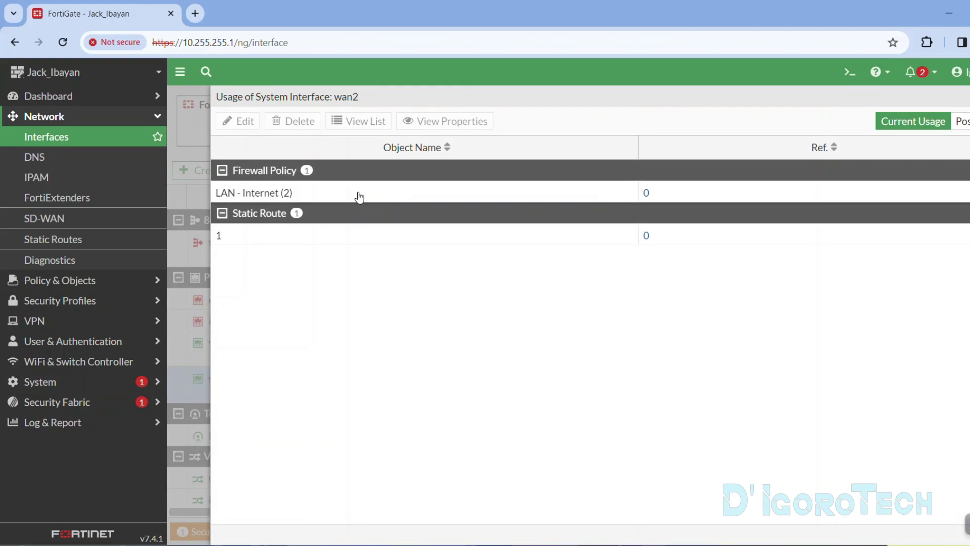
{"action": "mouse_move", "coordinate": [256, 197]}
{"action": "key", "text": "Escape"}
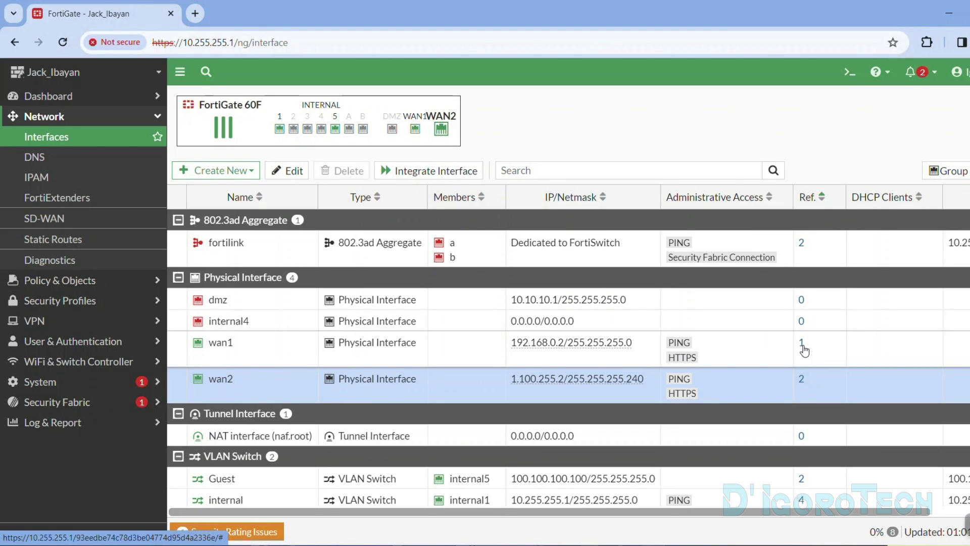
{"action": "left_click", "coordinate": [803, 344]}
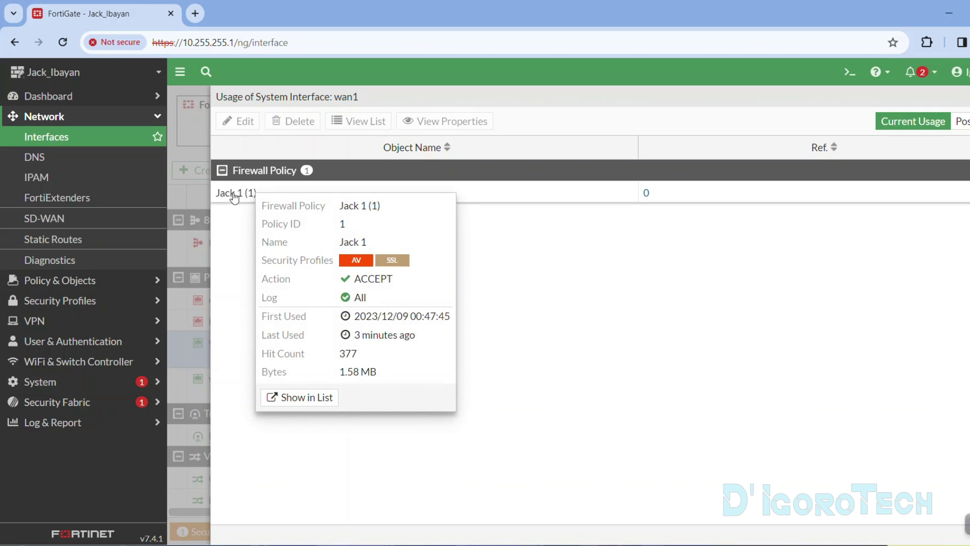
{"action": "left_click_drag", "start_coordinate": [338, 223], "coordinate": [366, 207]}
{"action": "left_click", "coordinate": [869, 404]}
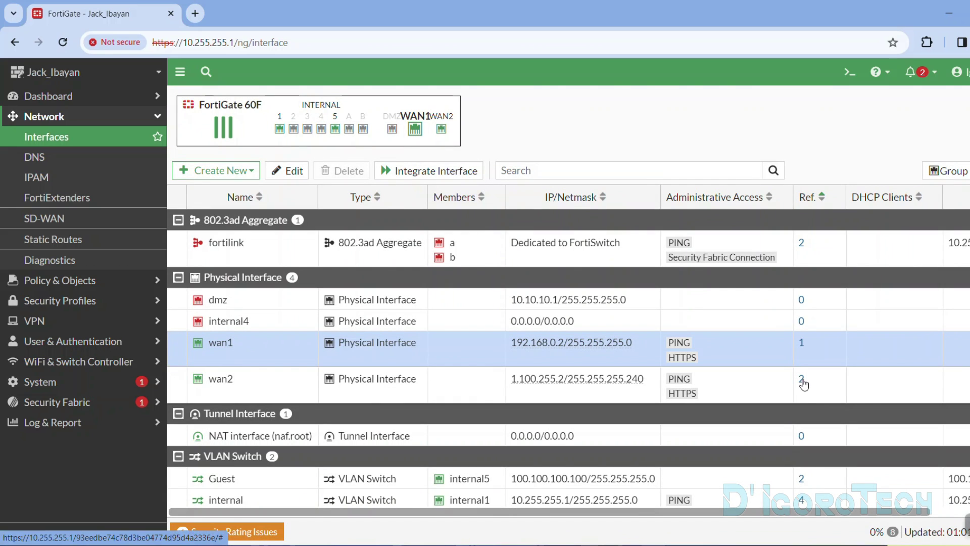
{"action": "left_click", "coordinate": [803, 377]}
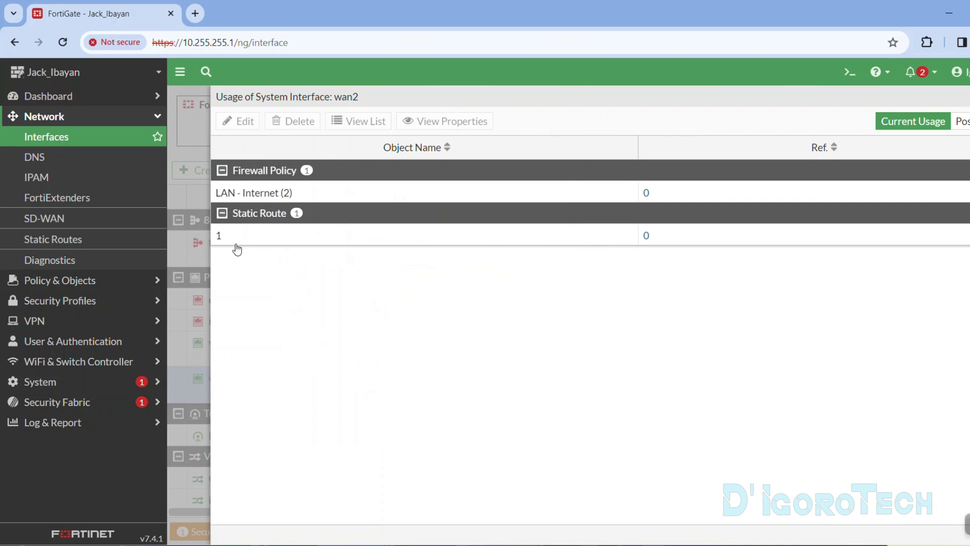
{"action": "left_click", "coordinate": [248, 234]}
{"action": "left_click", "coordinate": [59, 280]}
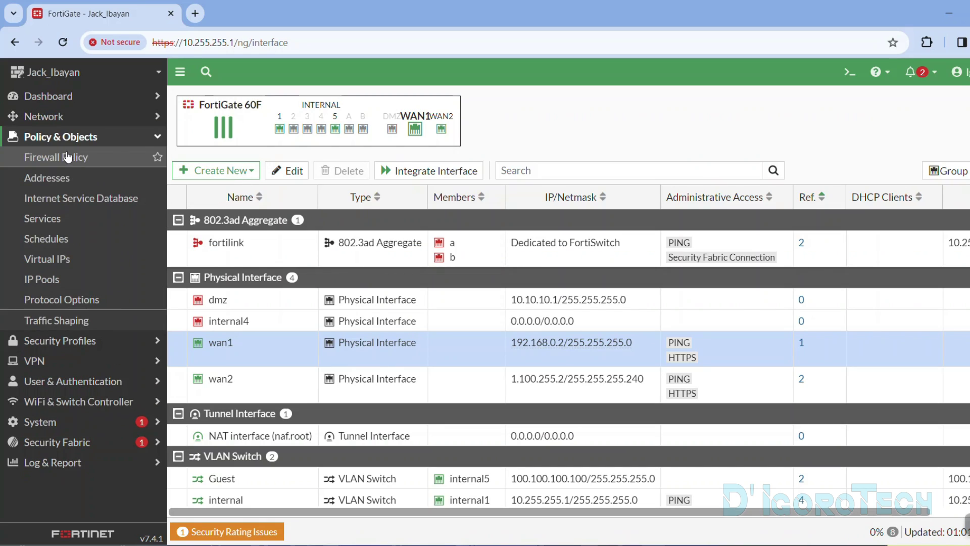
{"action": "right_click", "coordinate": [68, 157]}
- In a new Firewall Policy tab, edit policy Jack 1 to exit via dmz instead of wan1
{"action": "left_click", "coordinate": [96, 172]}
{"action": "left_click", "coordinate": [321, 21]}
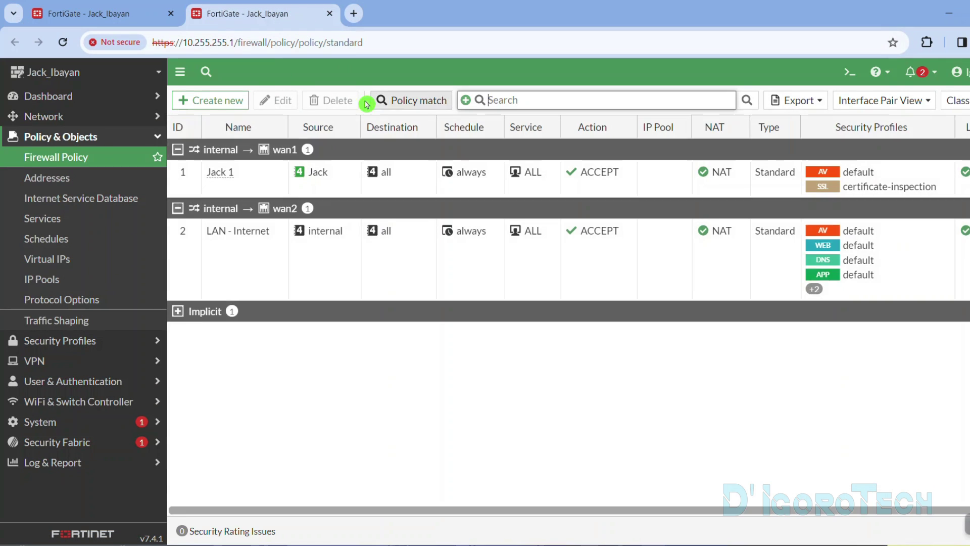
{"action": "left_click", "coordinate": [367, 104]}
{"action": "left_click", "coordinate": [251, 187]}
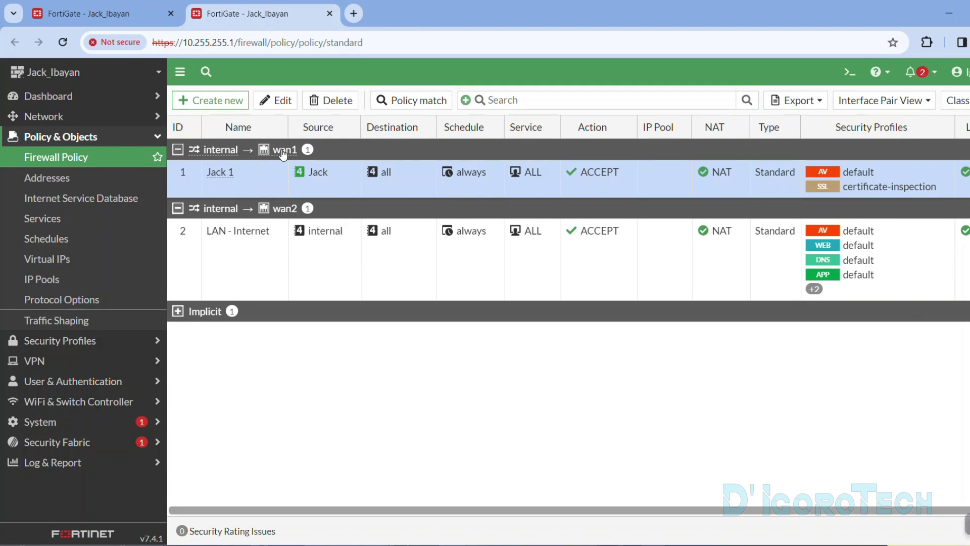
{"action": "mouse_move", "coordinate": [282, 154]}
{"action": "mouse_move", "coordinate": [287, 209]}
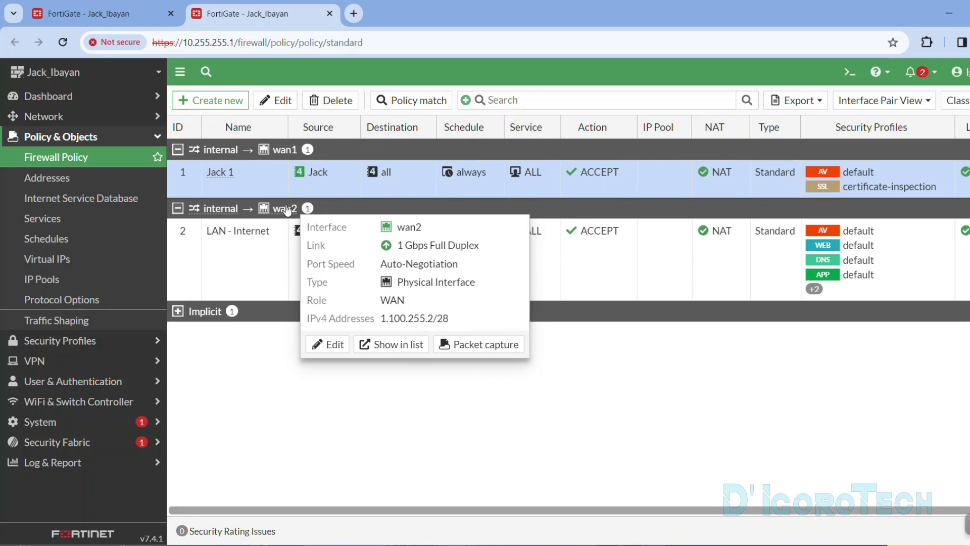
{"action": "double_click", "coordinate": [263, 180]}
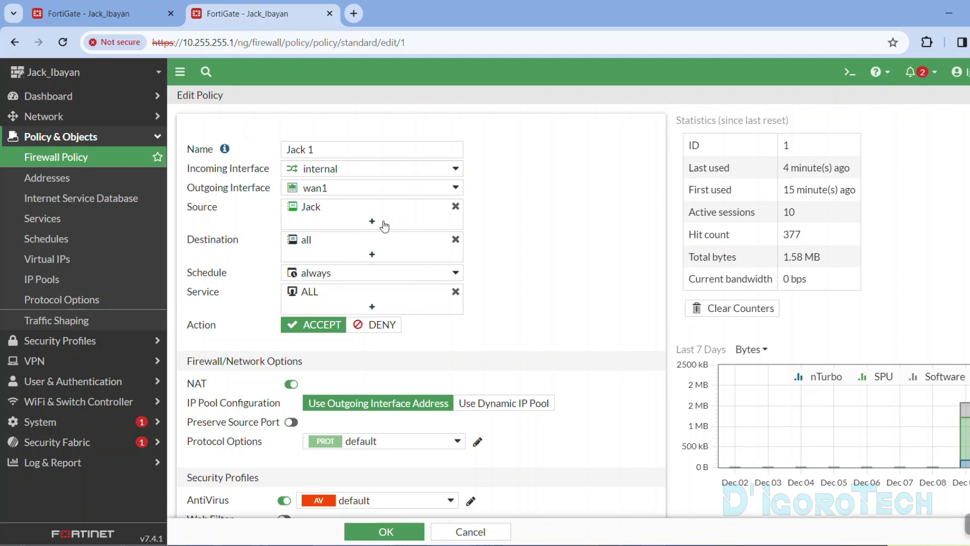
{"action": "left_click", "coordinate": [342, 188]}
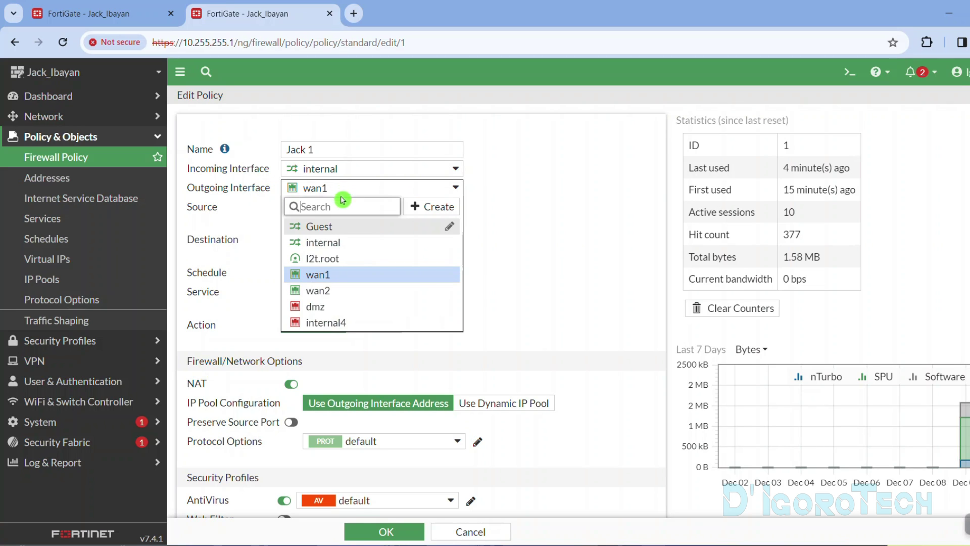
{"action": "left_click", "coordinate": [331, 311]}
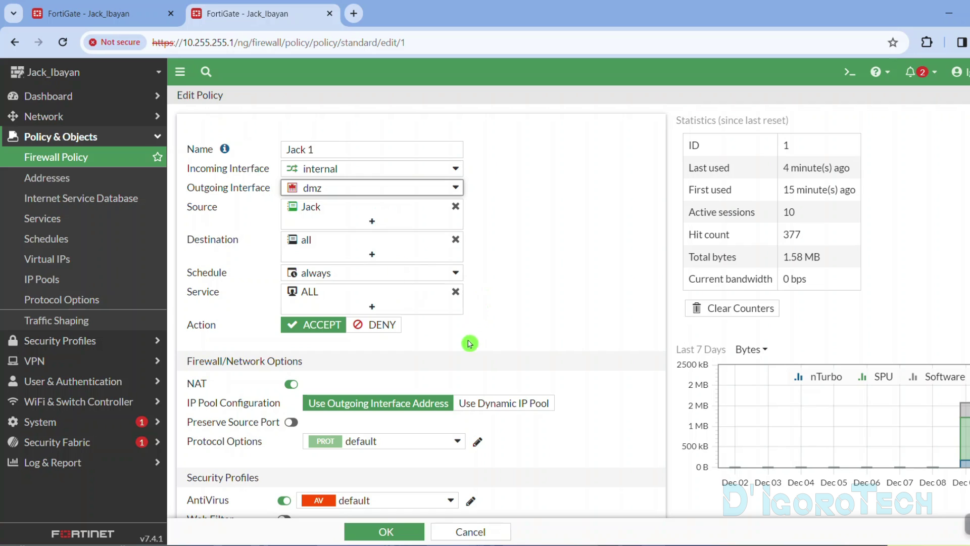
{"action": "left_click", "coordinate": [397, 533]}
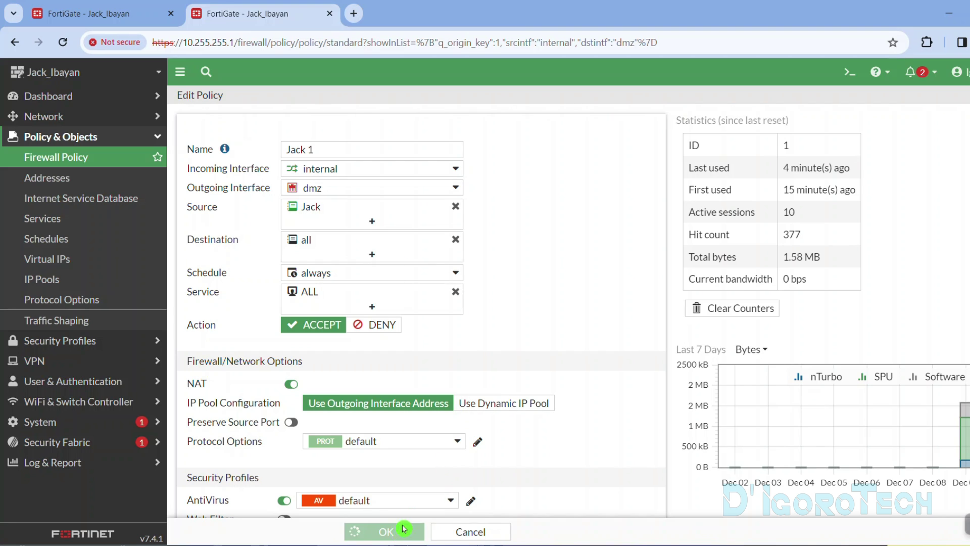
{"action": "left_click", "coordinate": [137, 15]}
- Review the references still using wan1 and wan2, then go to the SD-WAN Zones page
{"action": "left_click", "coordinate": [60, 140]}
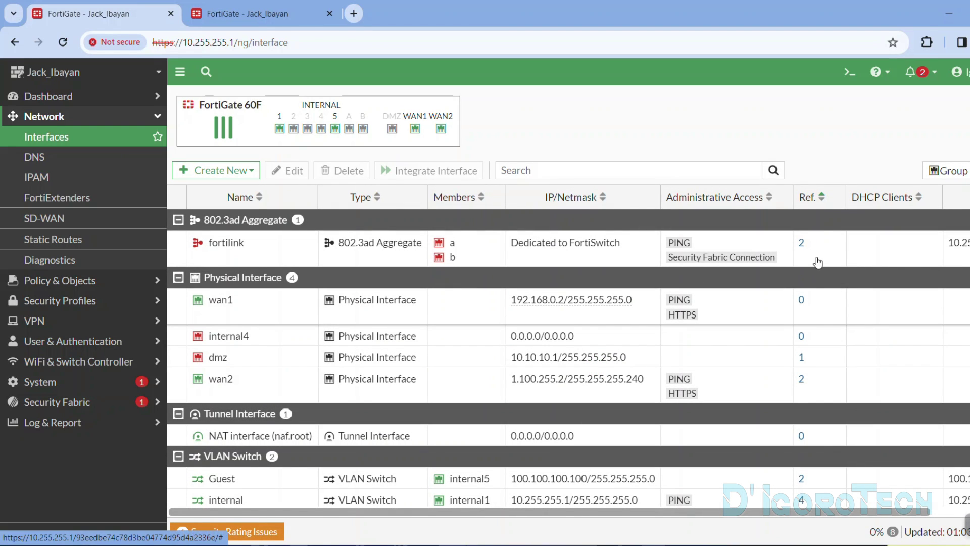
{"action": "left_click", "coordinate": [802, 301]}
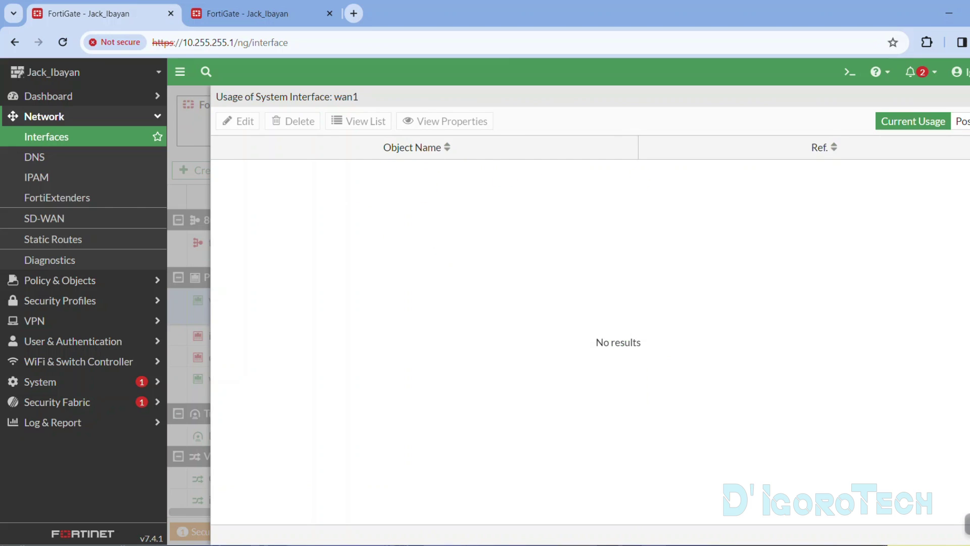
{"action": "key", "text": "Escape"}
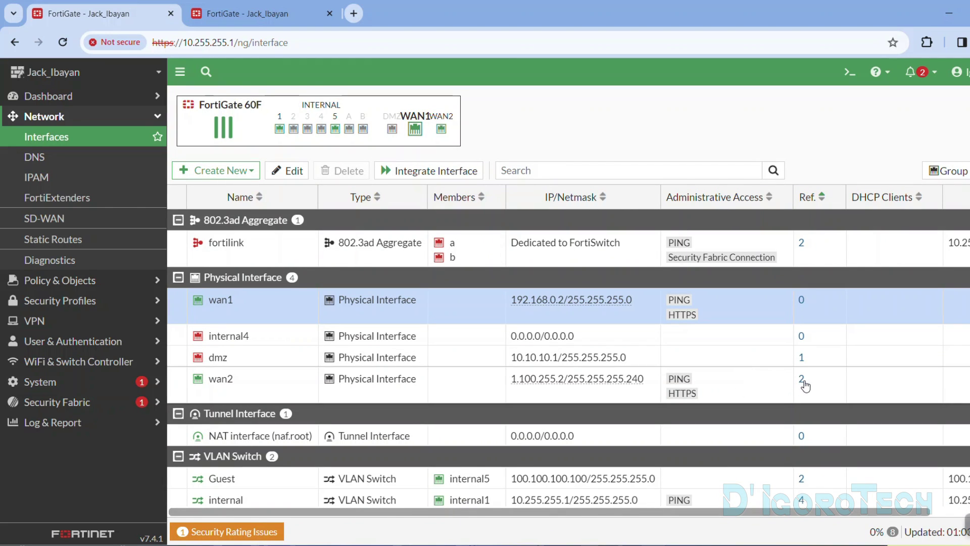
{"action": "left_click", "coordinate": [803, 380]}
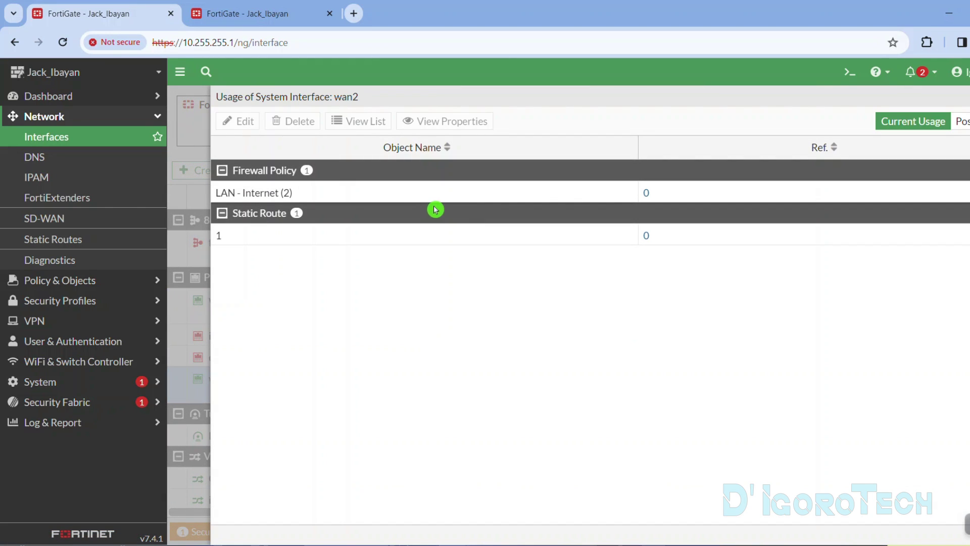
{"action": "key", "text": "Escape"}
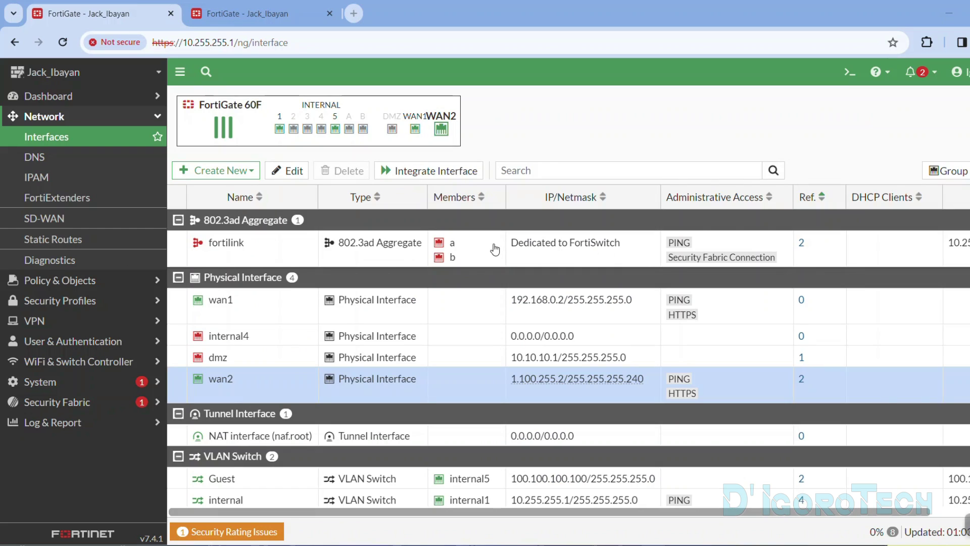
{"action": "left_click", "coordinate": [75, 221]}
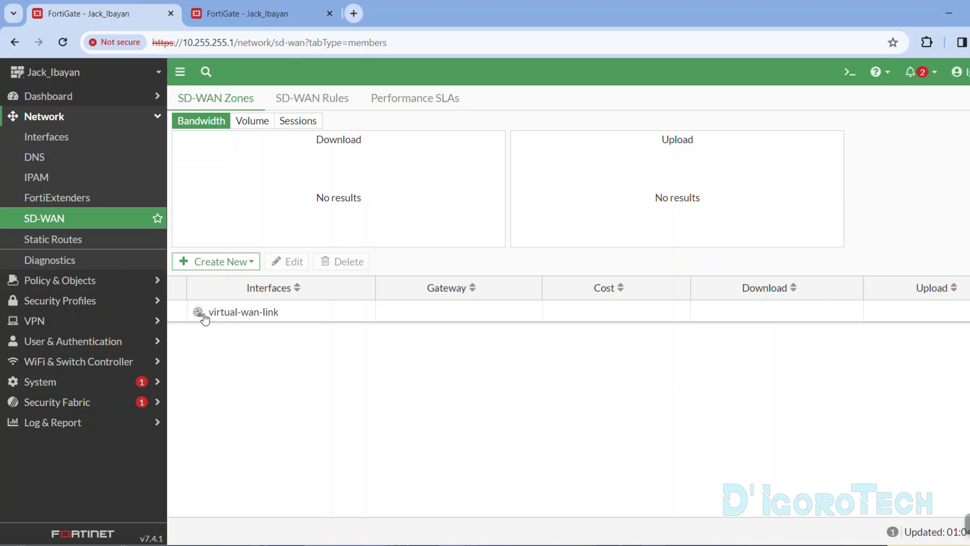
- Inspect the Disabled virtual-wan-link zone and show the SD-WAN Member / SD-WAN Zone creation choices
{"action": "mouse_move", "coordinate": [204, 315]}
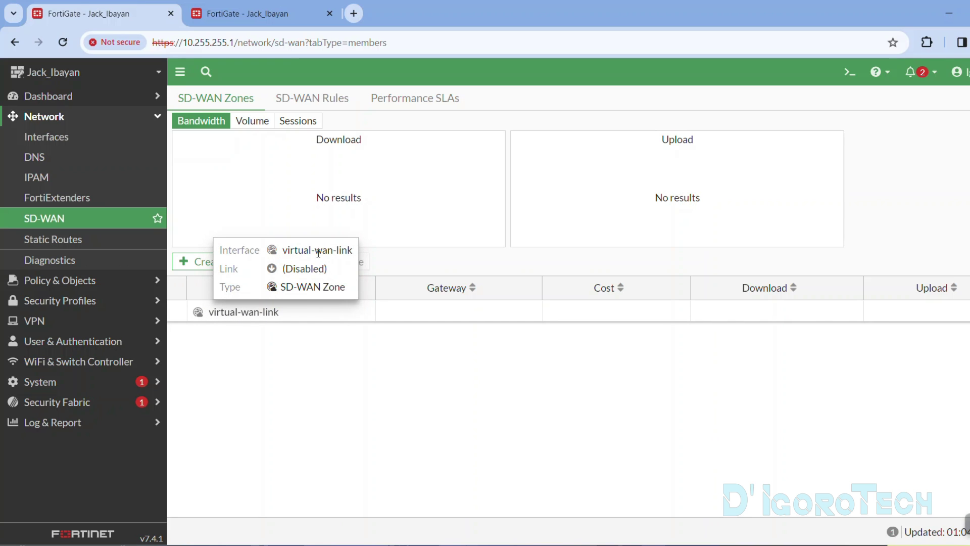
{"action": "left_click_drag", "start_coordinate": [284, 271], "coordinate": [325, 269]}
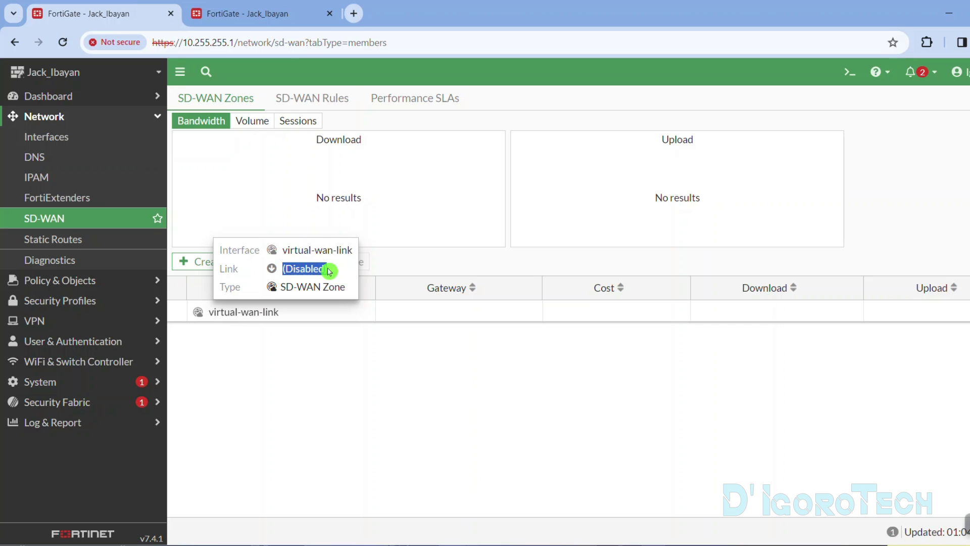
{"action": "left_click", "coordinate": [303, 314]}
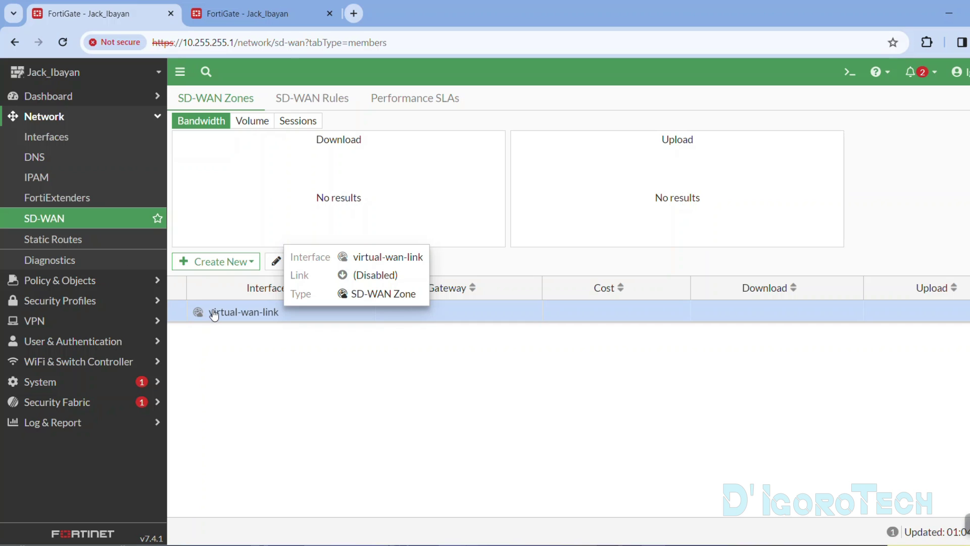
{"action": "left_click", "coordinate": [218, 260]}
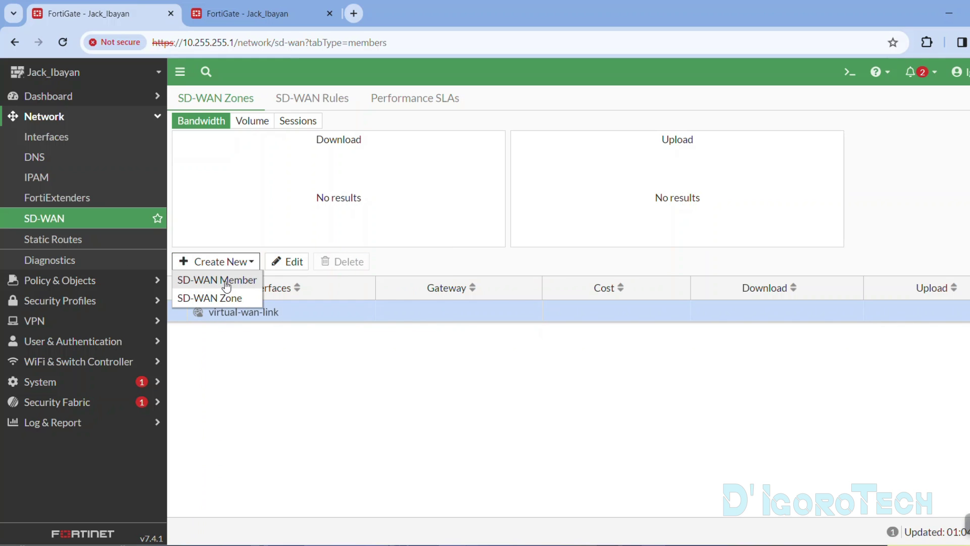
{"action": "left_click", "coordinate": [255, 316]}
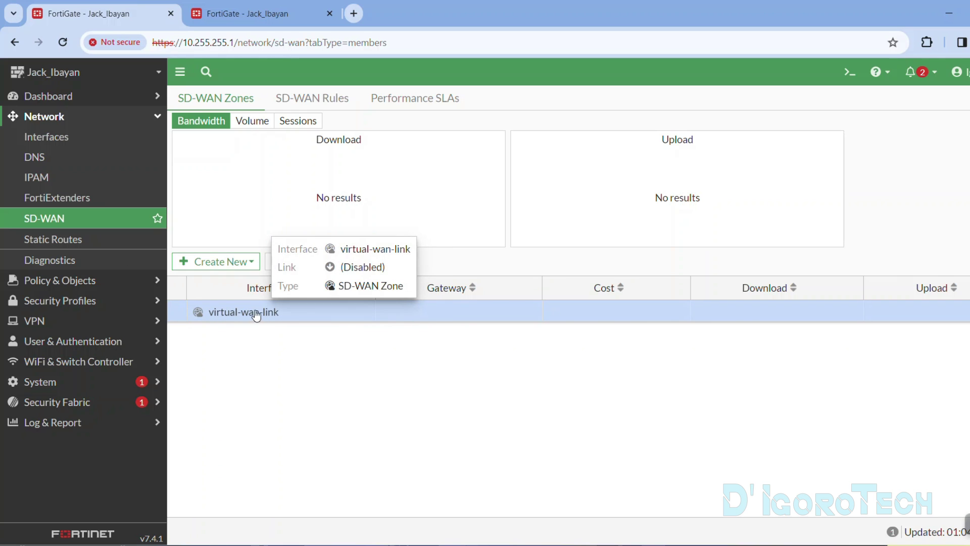
{"action": "left_click", "coordinate": [235, 263]}
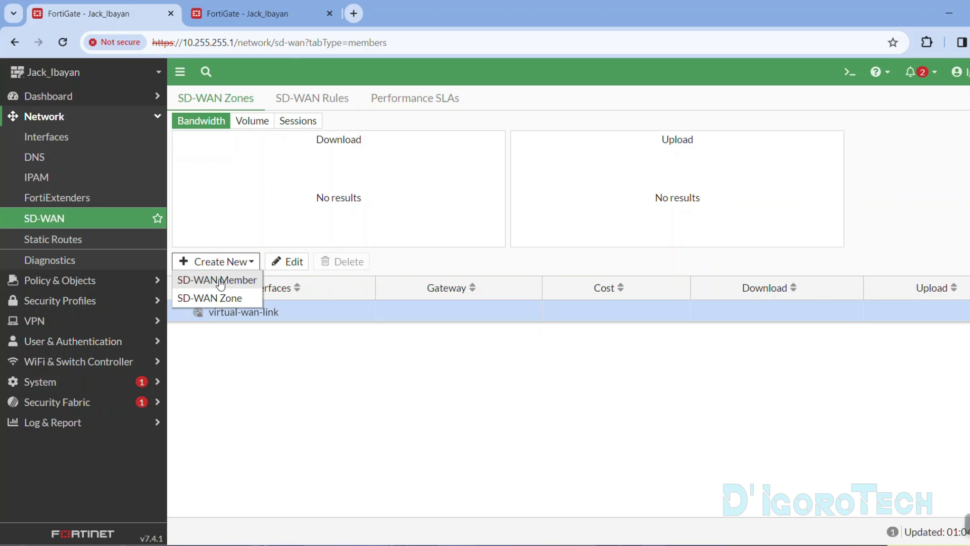
- Start a new SD-WAN member on wan1 and look up wan1's interface settings in another tab
{"action": "left_click", "coordinate": [222, 281]}
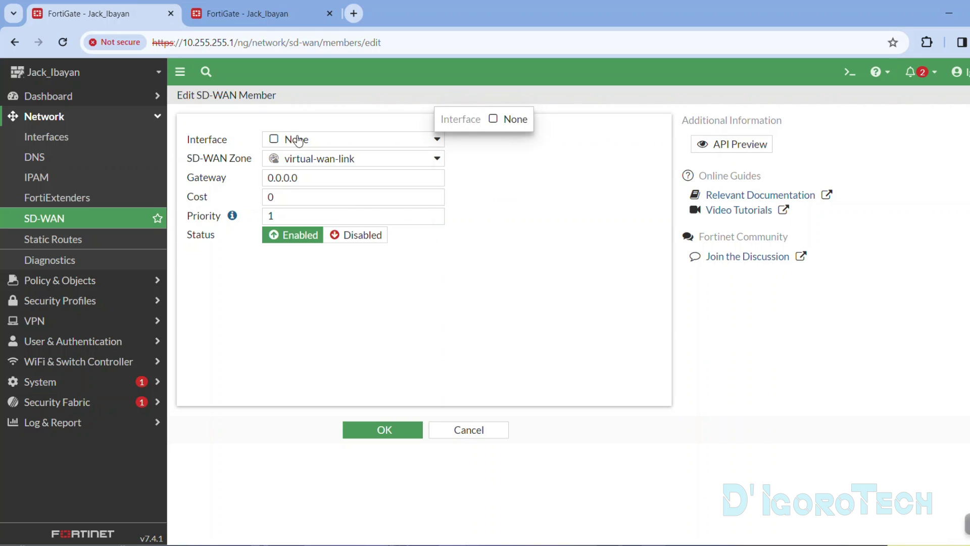
{"action": "left_click", "coordinate": [298, 140]}
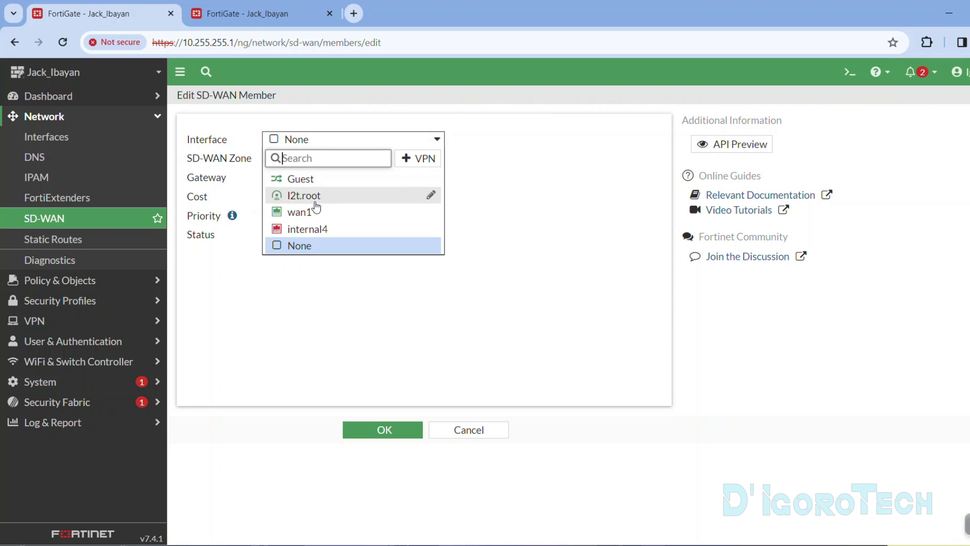
{"action": "mouse_move", "coordinate": [300, 218]}
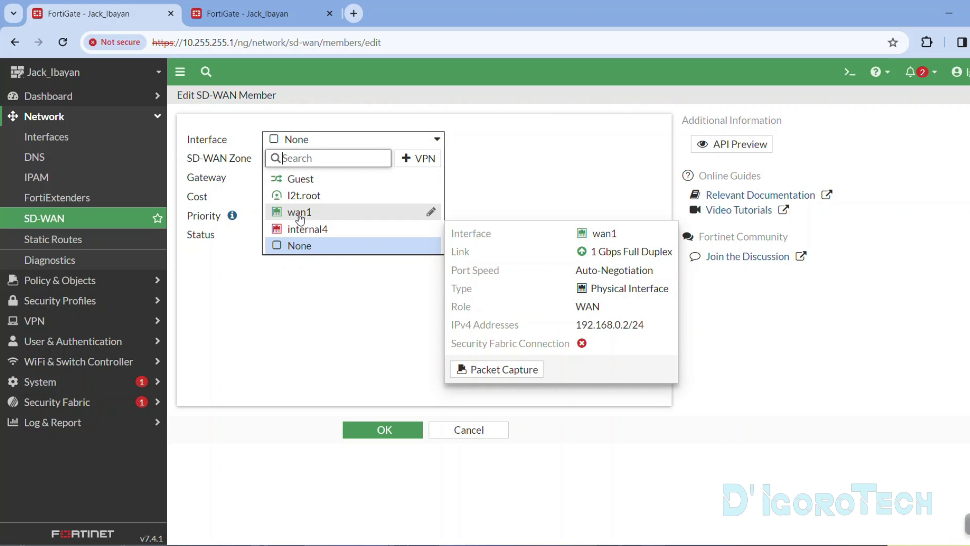
{"action": "left_click", "coordinate": [300, 215]}
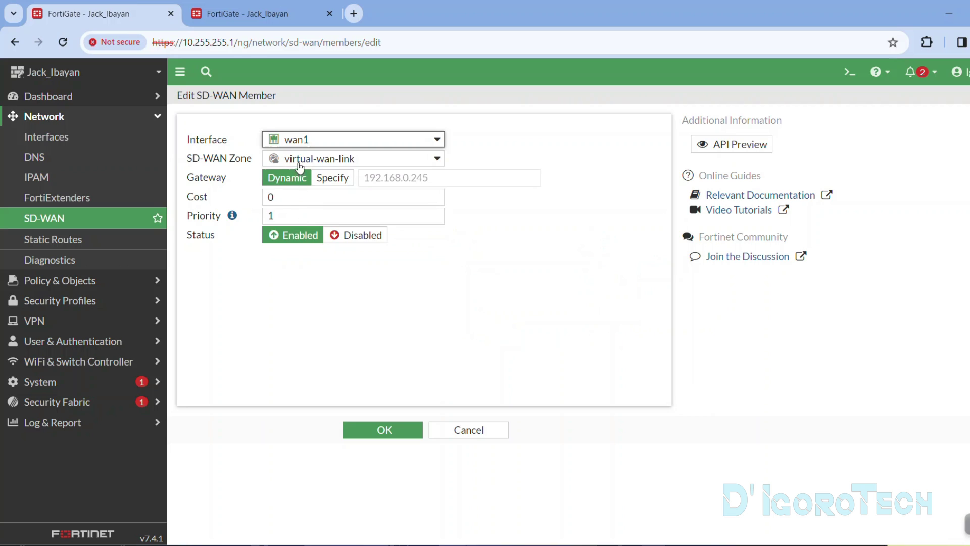
{"action": "mouse_move", "coordinate": [301, 166]}
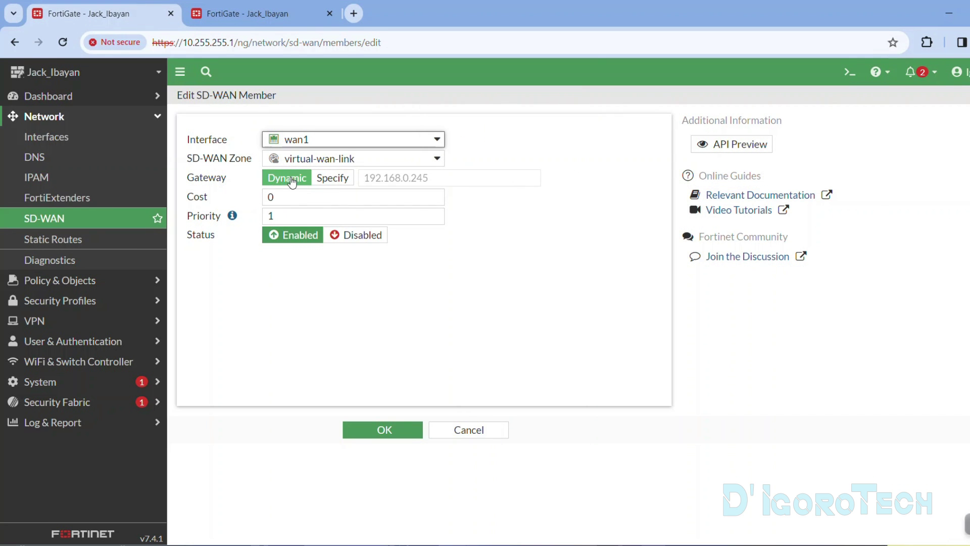
{"action": "right_click", "coordinate": [47, 136]}
{"action": "left_click", "coordinate": [101, 144]}
{"action": "left_click", "coordinate": [419, 13]}
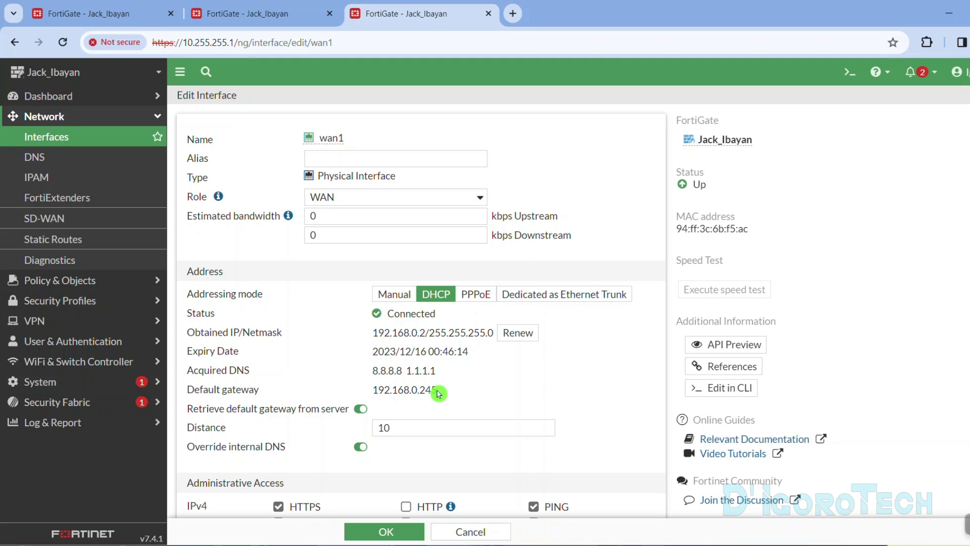
{"action": "left_click", "coordinate": [127, 15]}
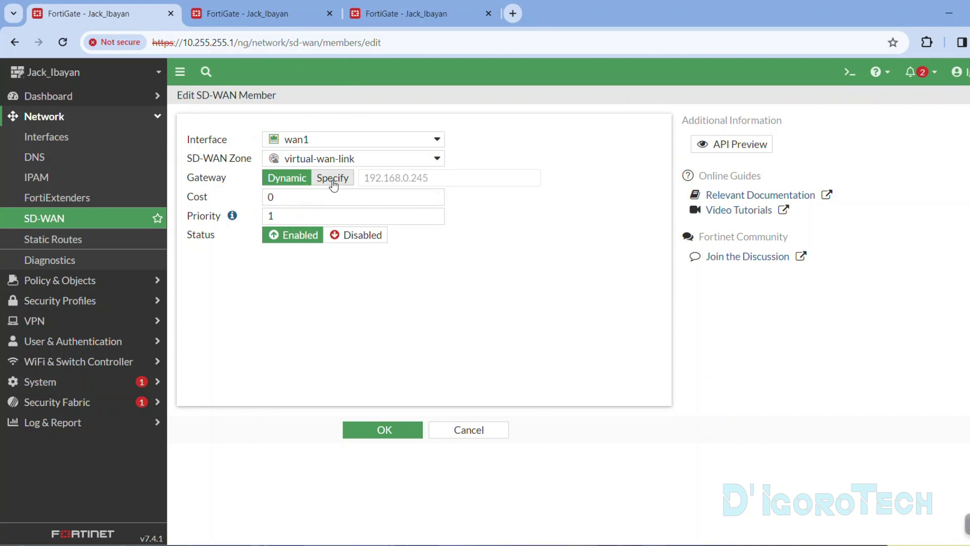
- Keep the detected gateway 192.168.0.245, cost 0 and priority 1, and save the member
{"action": "left_click_drag", "start_coordinate": [437, 181], "coordinate": [360, 178]}
{"action": "double_click", "coordinate": [271, 197]}
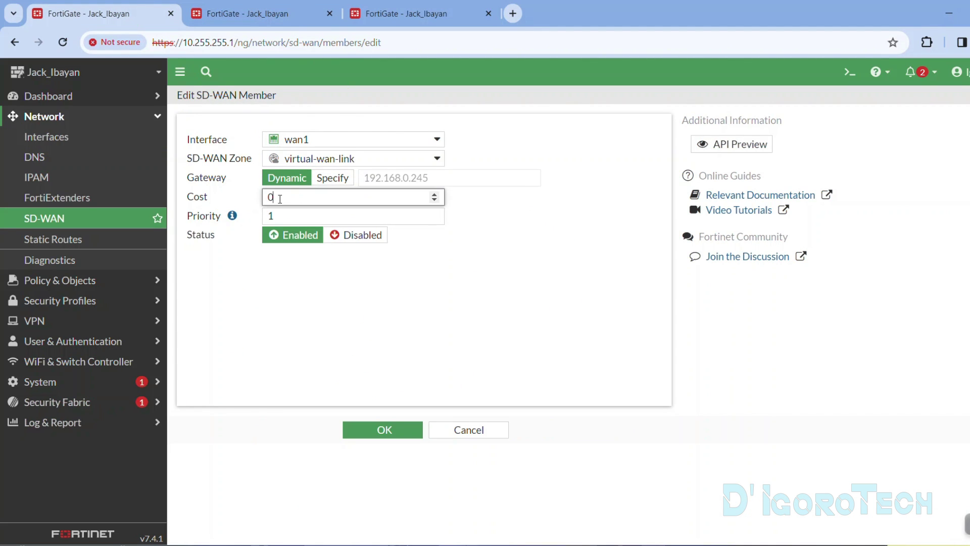
{"action": "left_click", "coordinate": [287, 219]}
{"action": "double_click", "coordinate": [268, 217]}
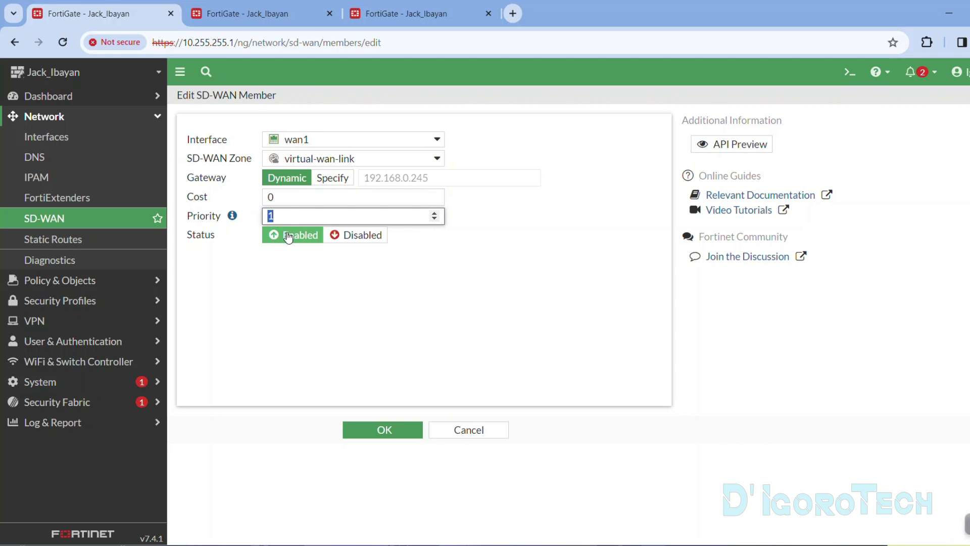
{"action": "left_click", "coordinate": [380, 430]}
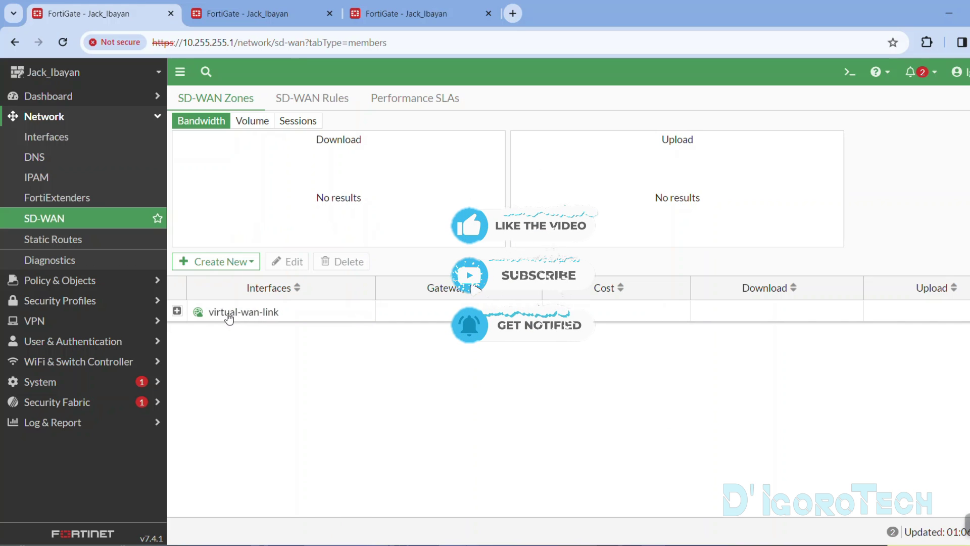
- Expand virtual-wan-link to confirm wan1 is a member with gateway 192.168.0.245
{"action": "left_click", "coordinate": [177, 310]}
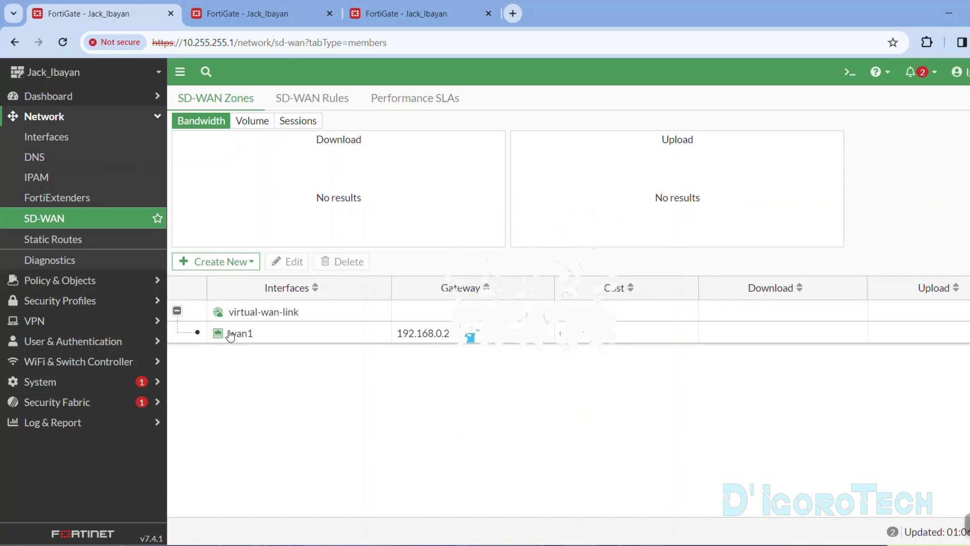
{"action": "mouse_move", "coordinate": [246, 337]}
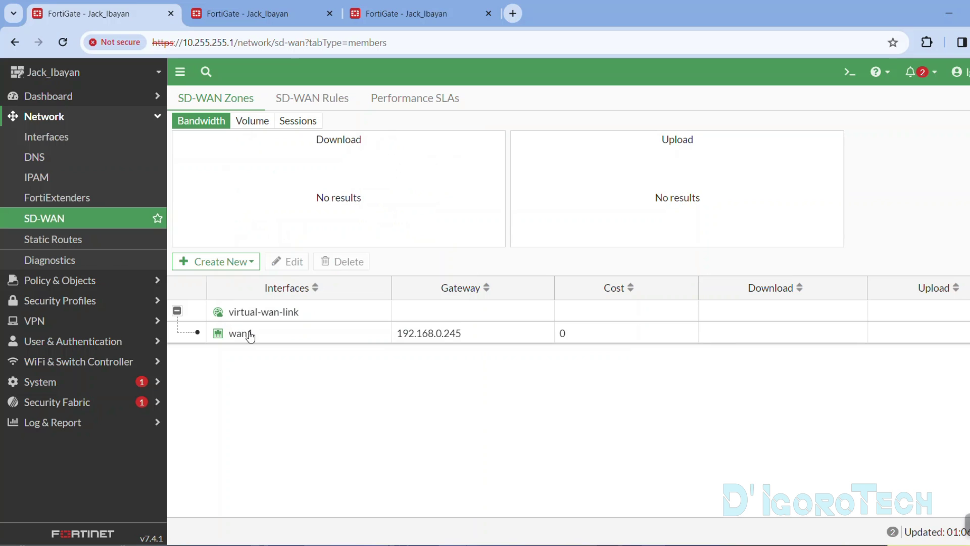
{"action": "mouse_move", "coordinate": [248, 342]}
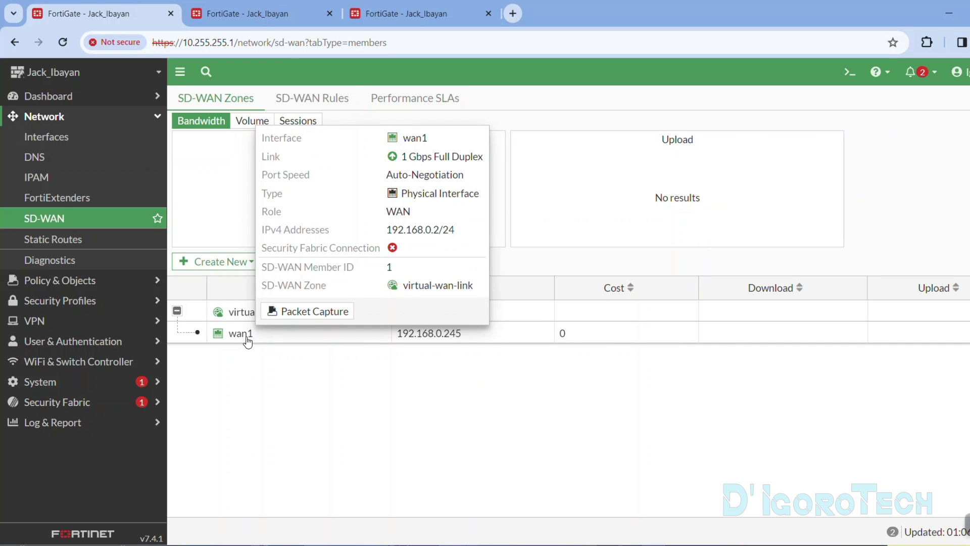
{"action": "left_click_drag", "start_coordinate": [478, 331], "coordinate": [402, 340]}
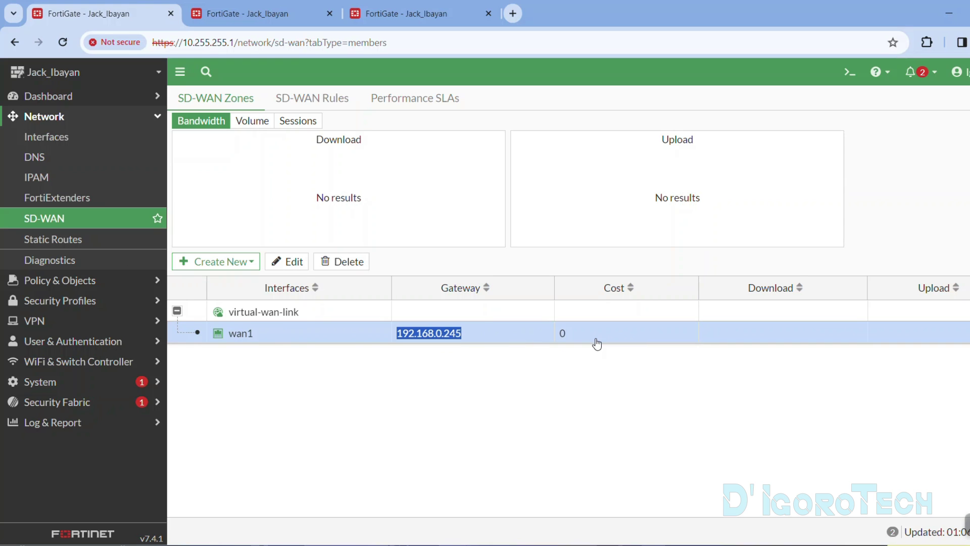
- Reload the SD-WAN page and start another SD-WAN member, showing the available interfaces
{"action": "left_click", "coordinate": [114, 221]}
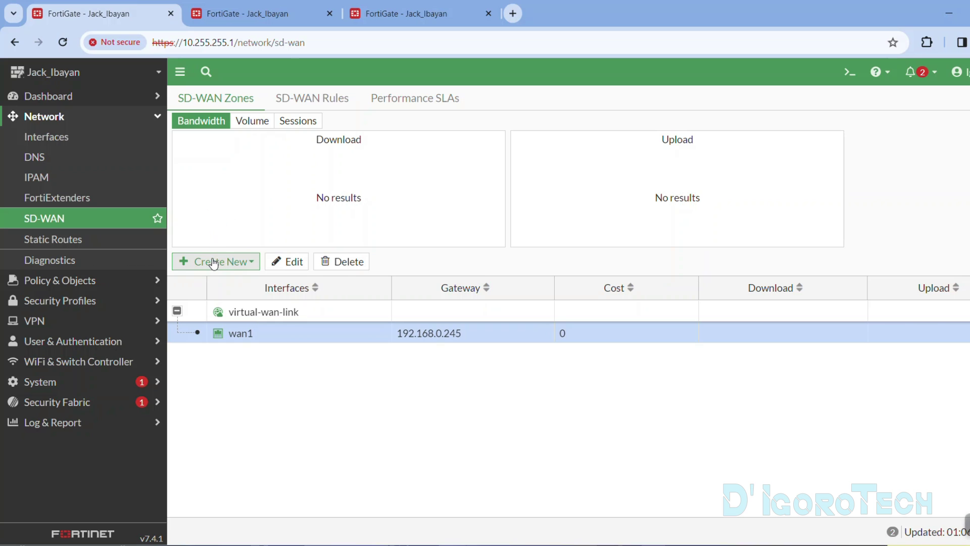
{"action": "left_click", "coordinate": [216, 261]}
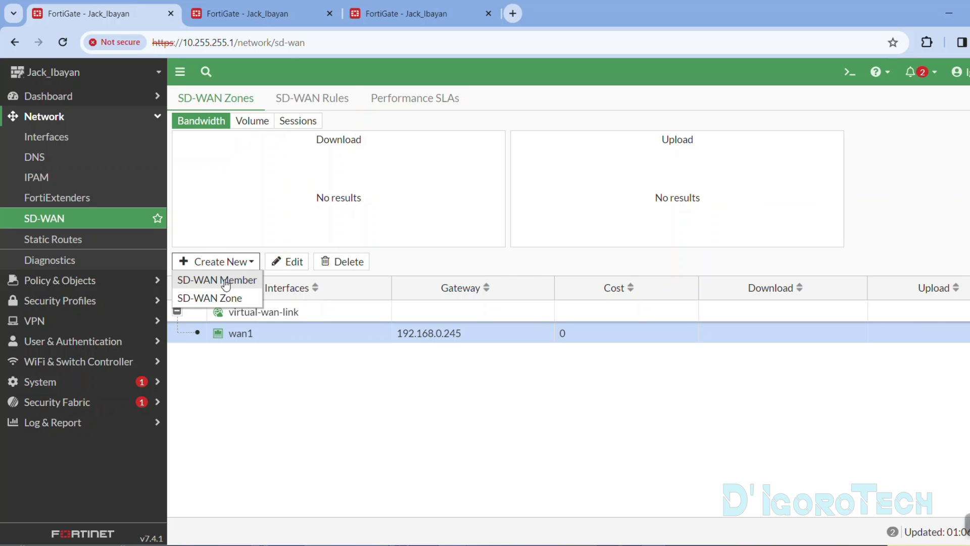
{"action": "left_click", "coordinate": [225, 281]}
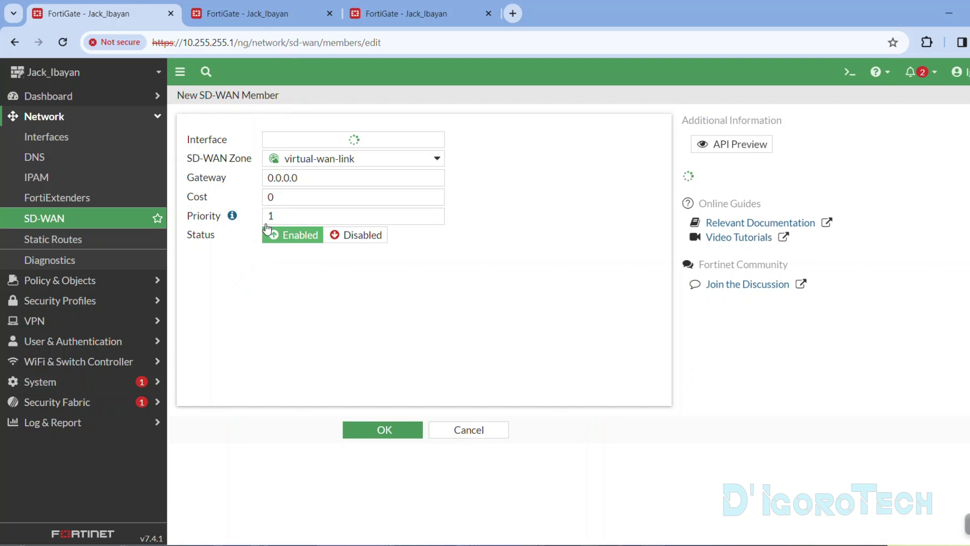
{"action": "left_click", "coordinate": [294, 140]}
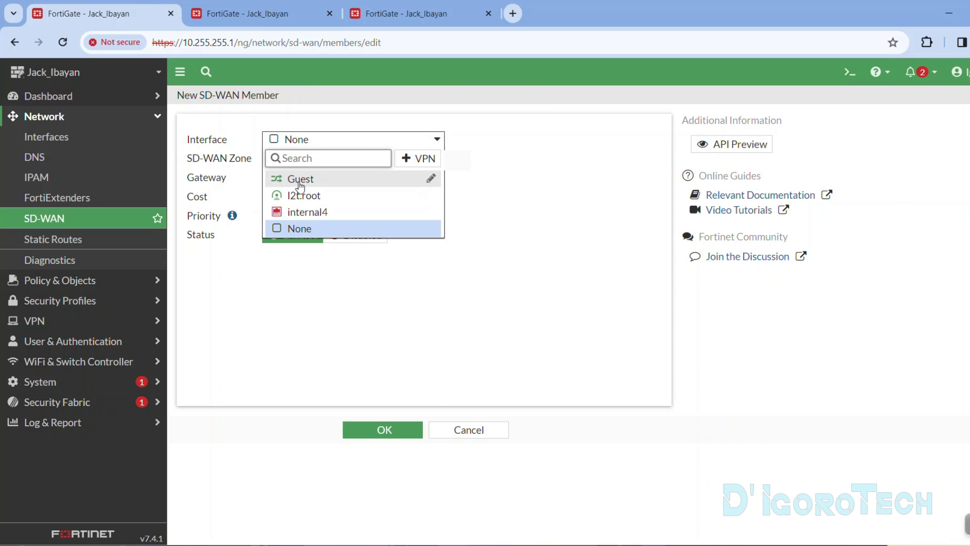
- Delete the internal→wan2 'LAN - Internet' firewall policy, then return to the SD-WAN member form
{"action": "mouse_move", "coordinate": [301, 183]}
{"action": "left_click", "coordinate": [260, 15]}
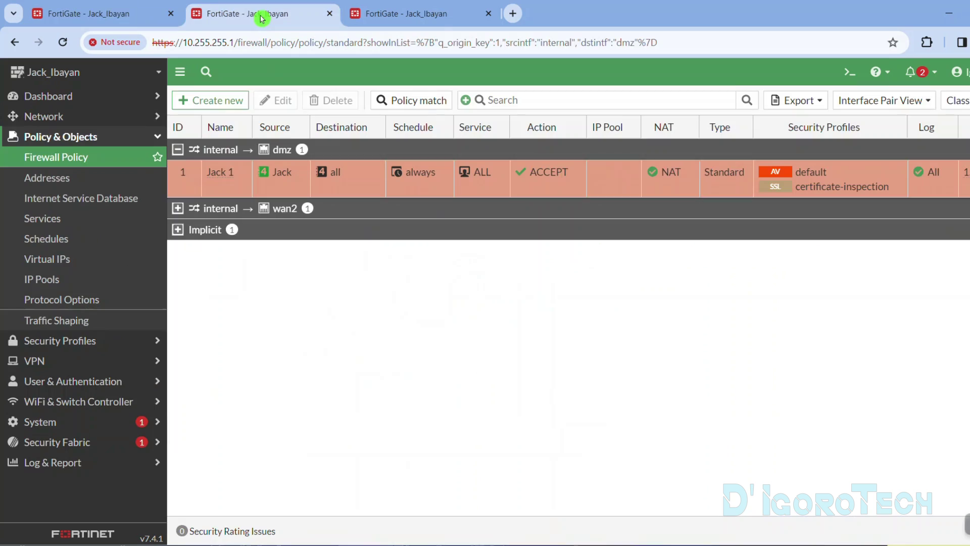
{"action": "left_click", "coordinate": [177, 208]}
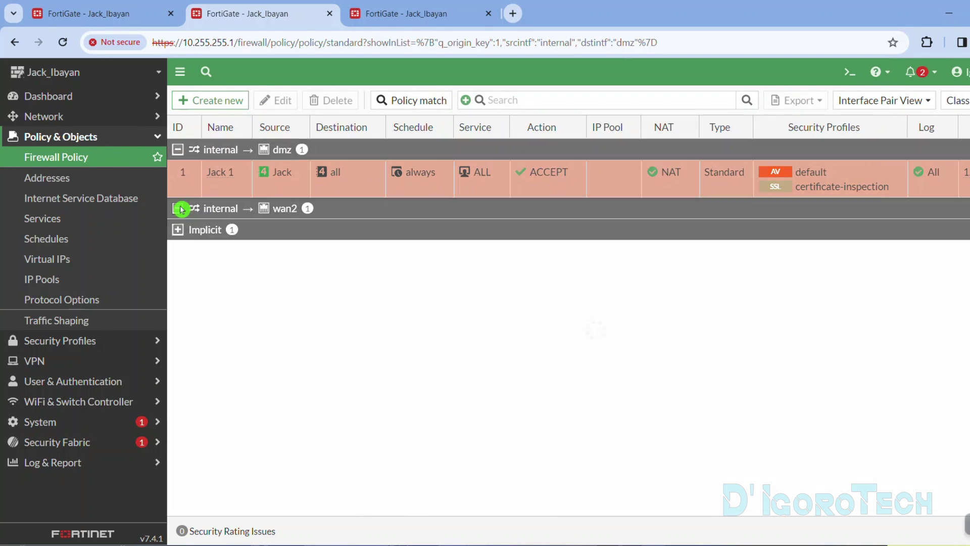
{"action": "left_click", "coordinate": [253, 235]}
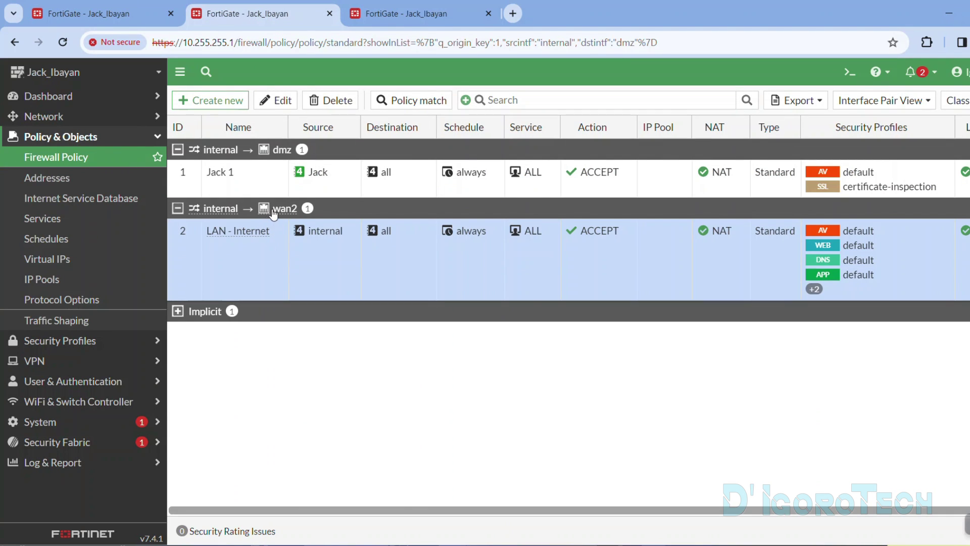
{"action": "mouse_move", "coordinate": [286, 214]}
{"action": "left_click", "coordinate": [334, 101]}
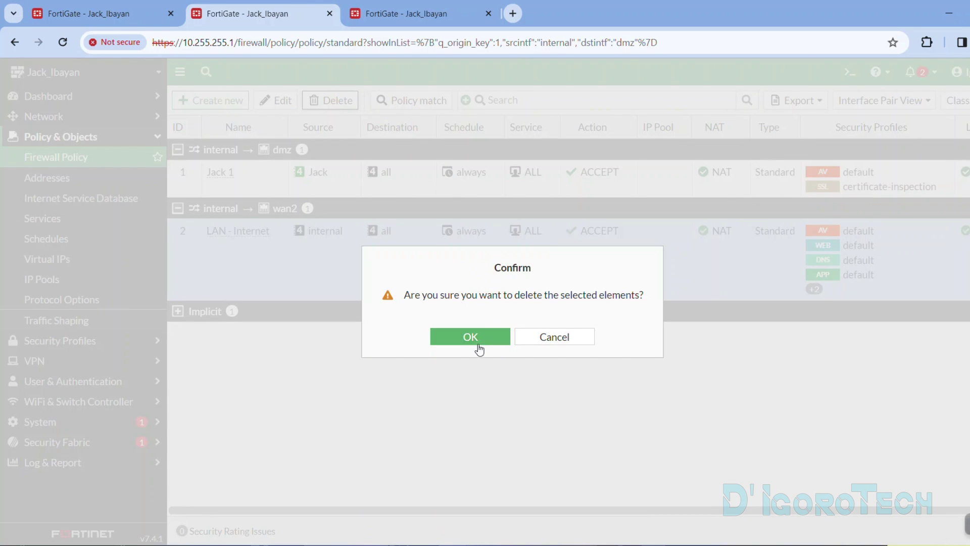
{"action": "left_click", "coordinate": [488, 344]}
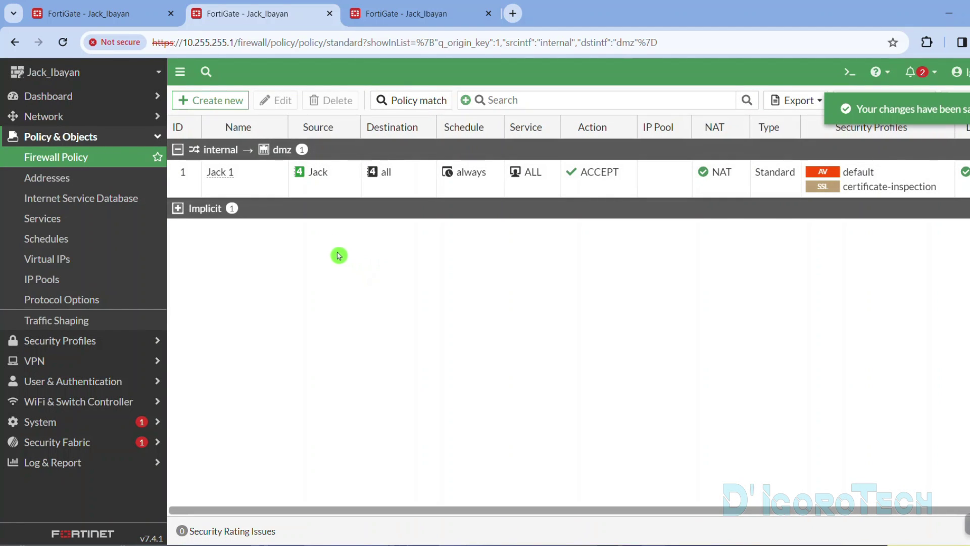
{"action": "left_click", "coordinate": [156, 11]}
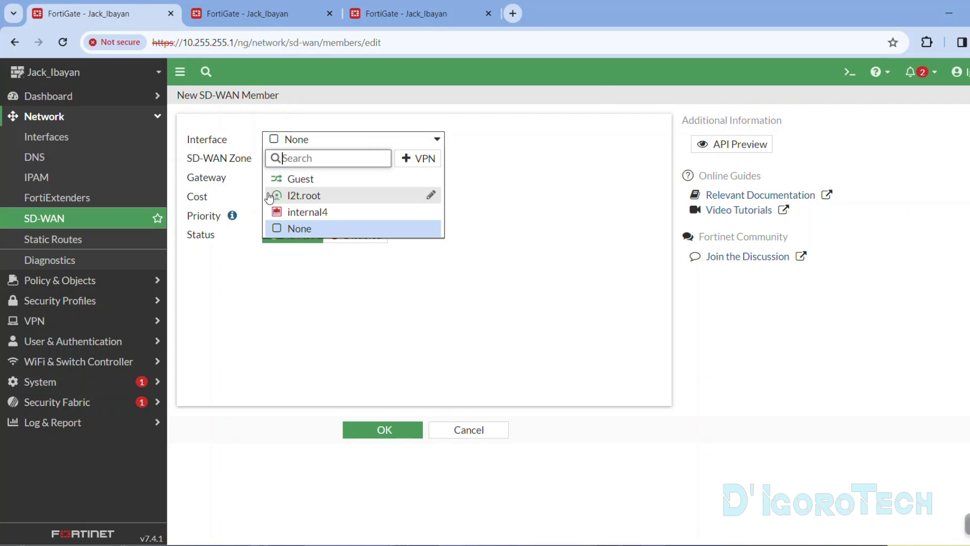
- Begin a new SD-WAN member with wan2 as its interface
{"action": "left_click", "coordinate": [96, 222]}
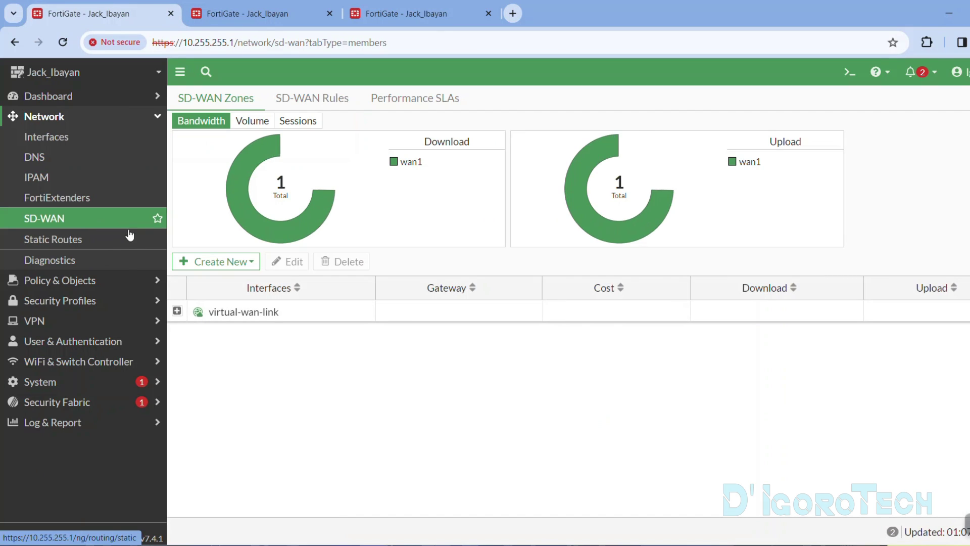
{"action": "left_click", "coordinate": [229, 263]}
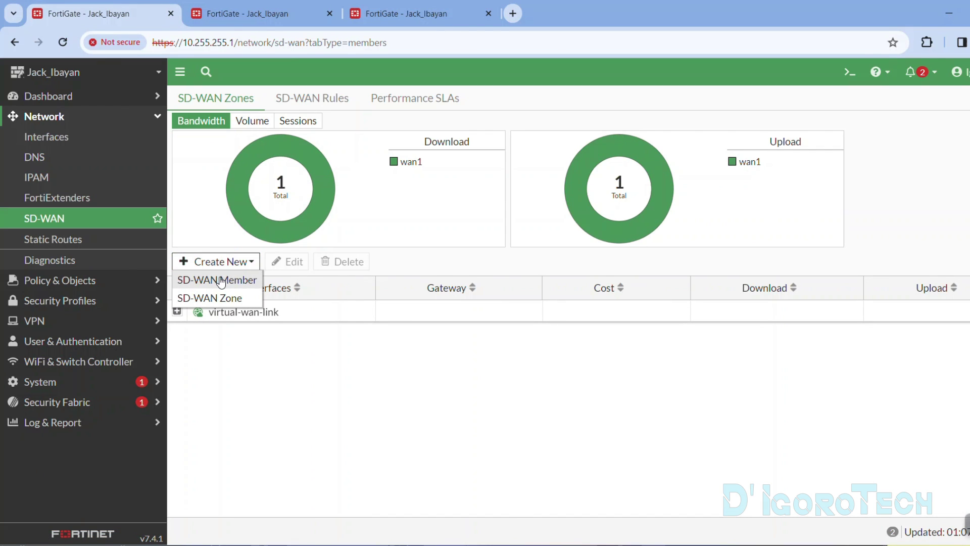
{"action": "left_click", "coordinate": [221, 281]}
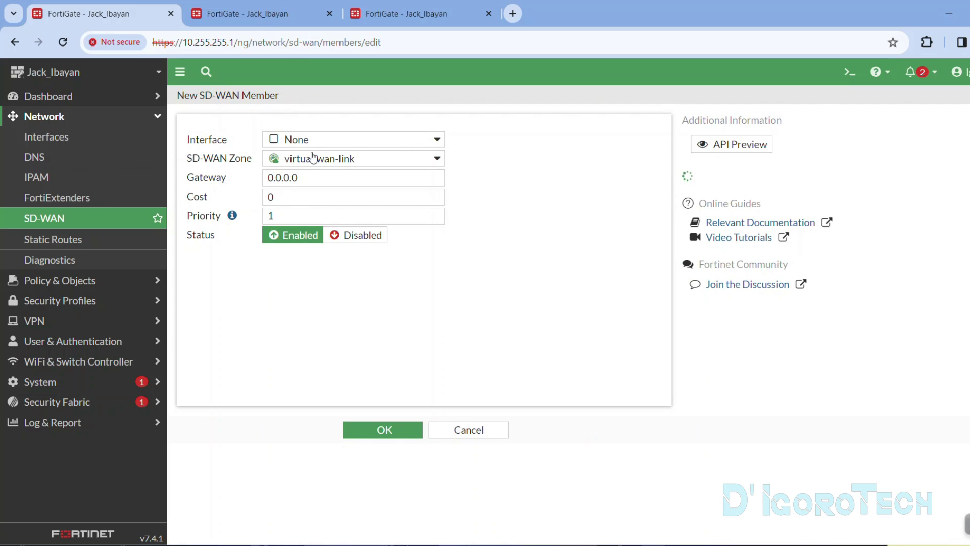
{"action": "left_click", "coordinate": [311, 141]}
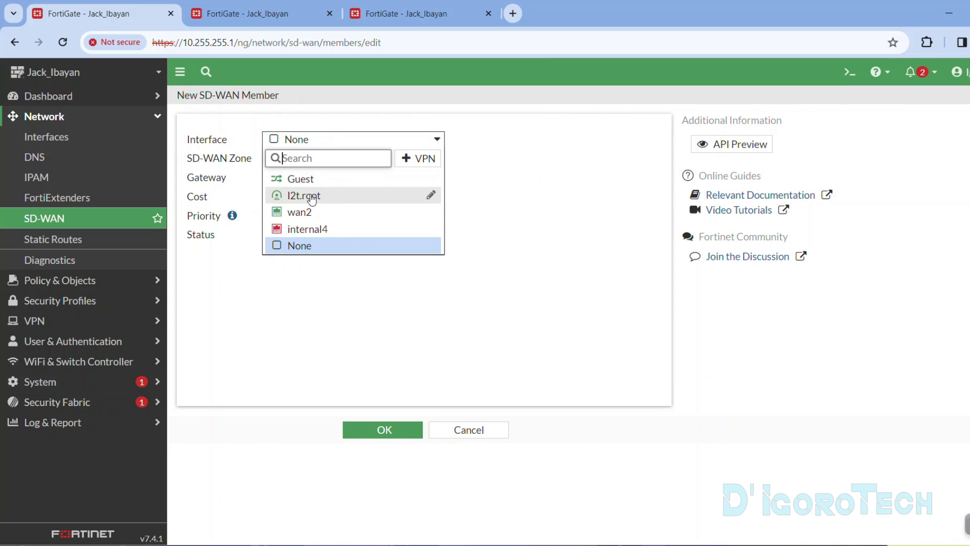
{"action": "mouse_move", "coordinate": [301, 222]}
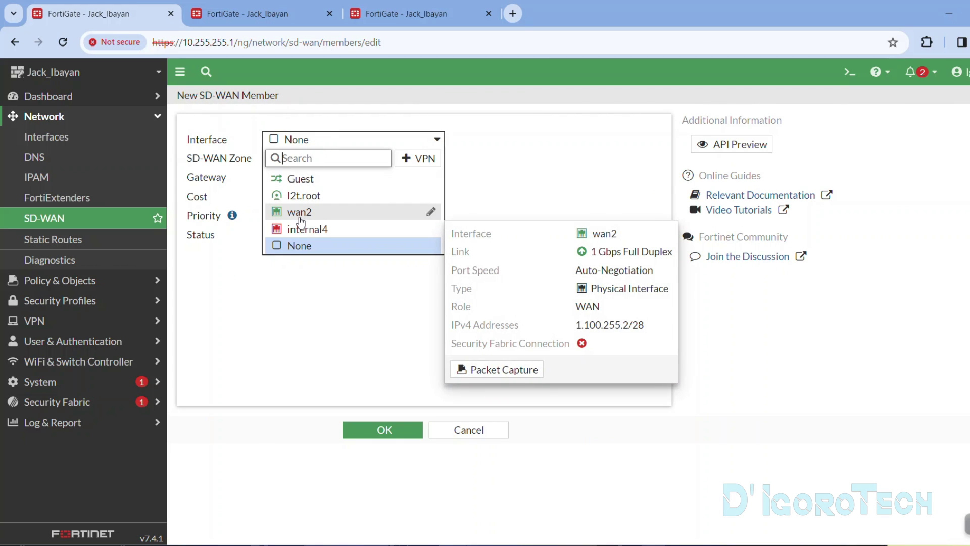
{"action": "left_click", "coordinate": [300, 212]}
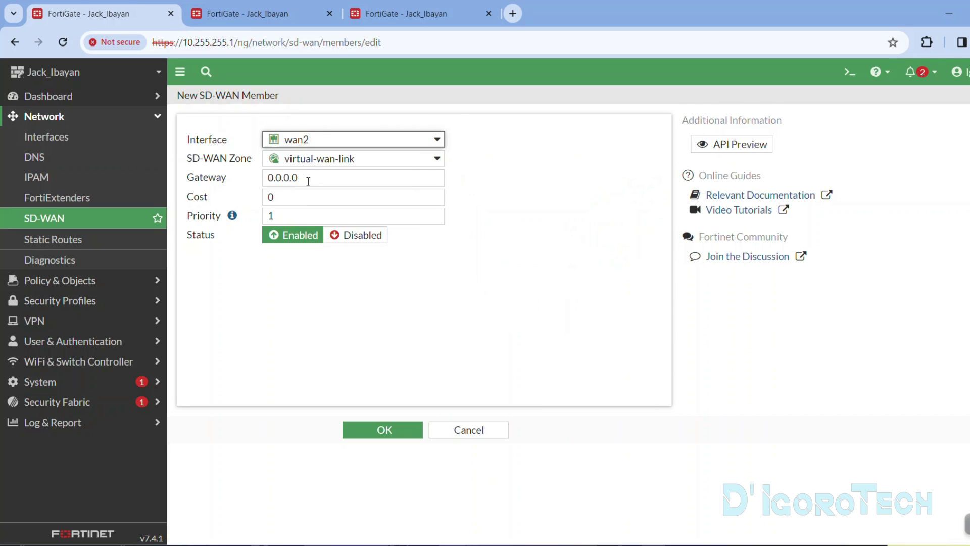
- Set the gateway to 1.100.255.1, keep cost 0 and priority 1, and save the member
{"action": "left_click_drag", "start_coordinate": [306, 182], "coordinate": [250, 186]}
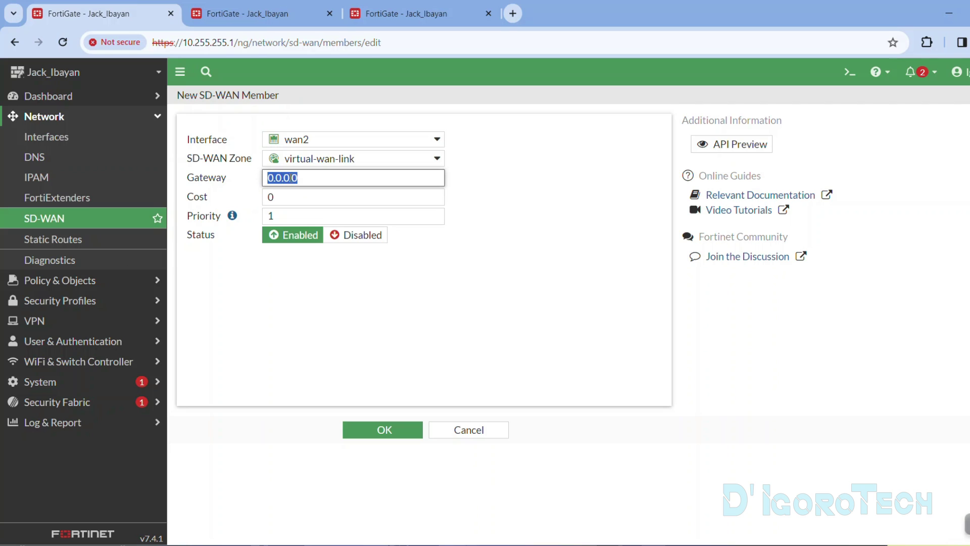
{"action": "type", "text": "1.100.255.2"}
{"action": "key", "text": "BackSpace"}
{"action": "type", "text": "1"}
{"action": "left_click", "coordinate": [284, 197]}
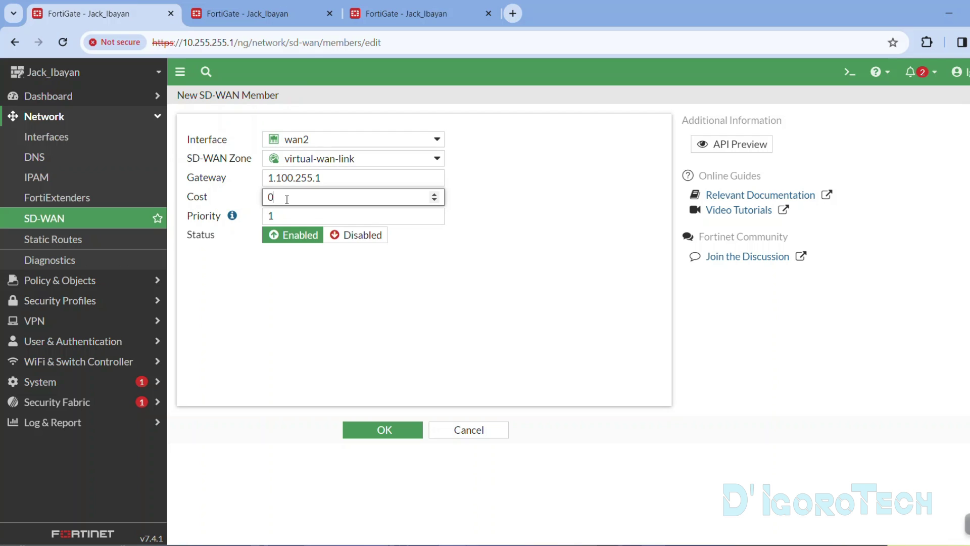
{"action": "left_click", "coordinate": [277, 216]}
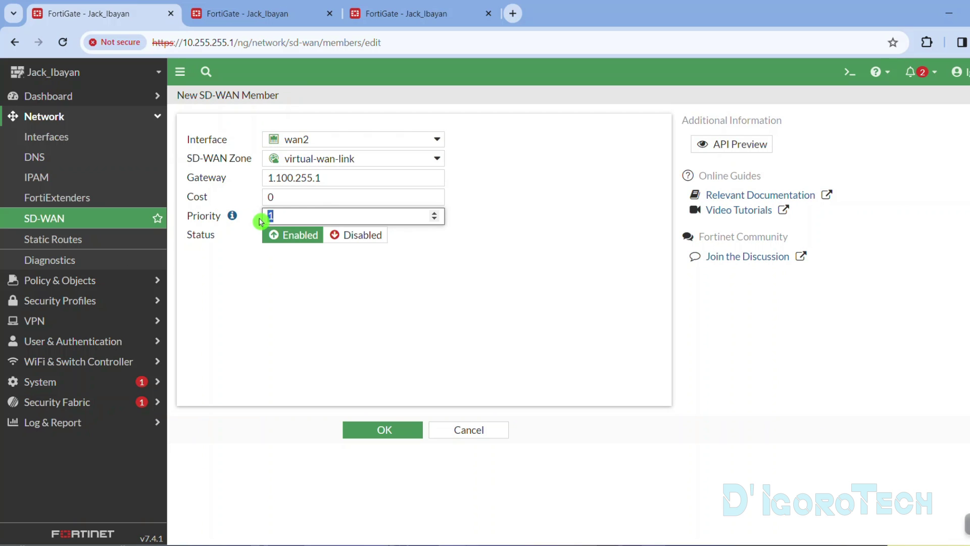
{"action": "double_click", "coordinate": [264, 216]}
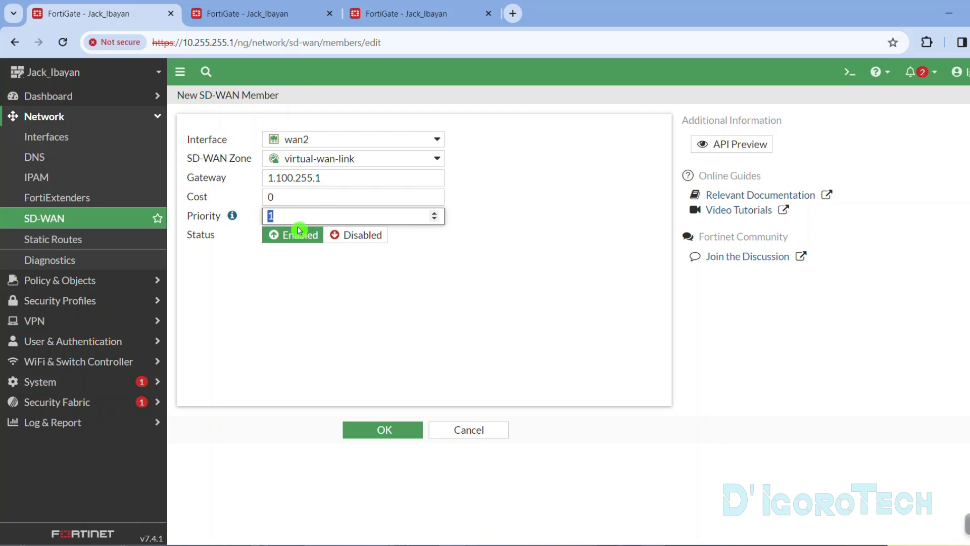
{"action": "left_click", "coordinate": [394, 433]}
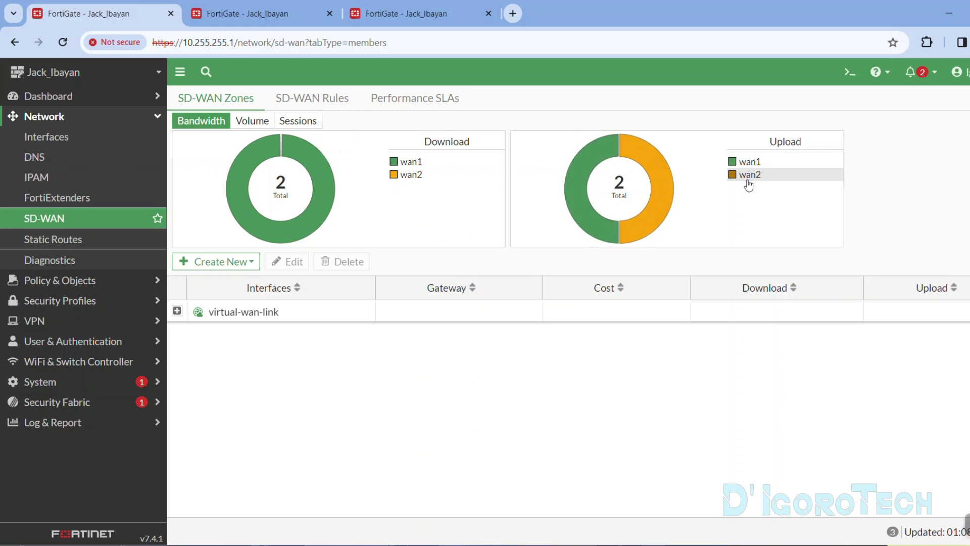
{"action": "left_click", "coordinate": [177, 311]}
{"action": "left_click", "coordinate": [238, 354]}
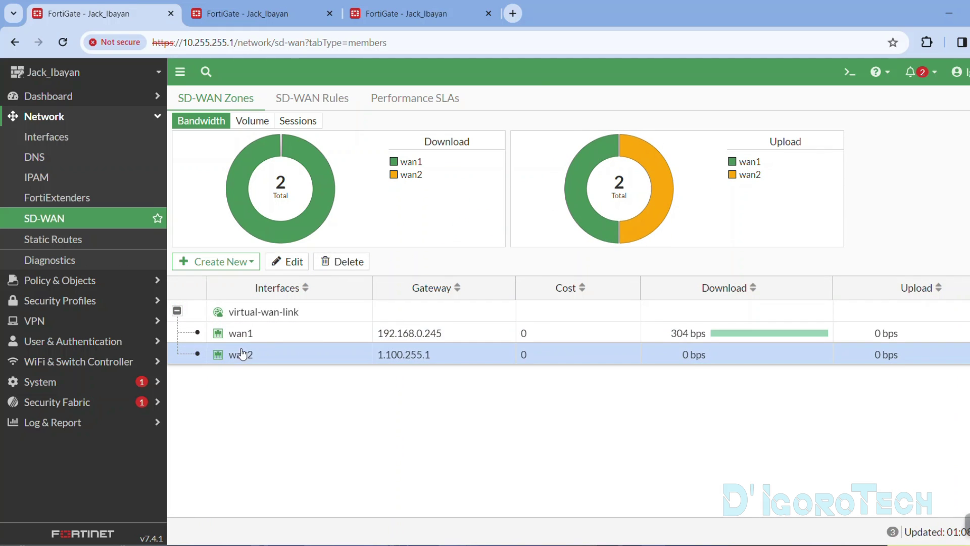
{"action": "double_click", "coordinate": [419, 358]}
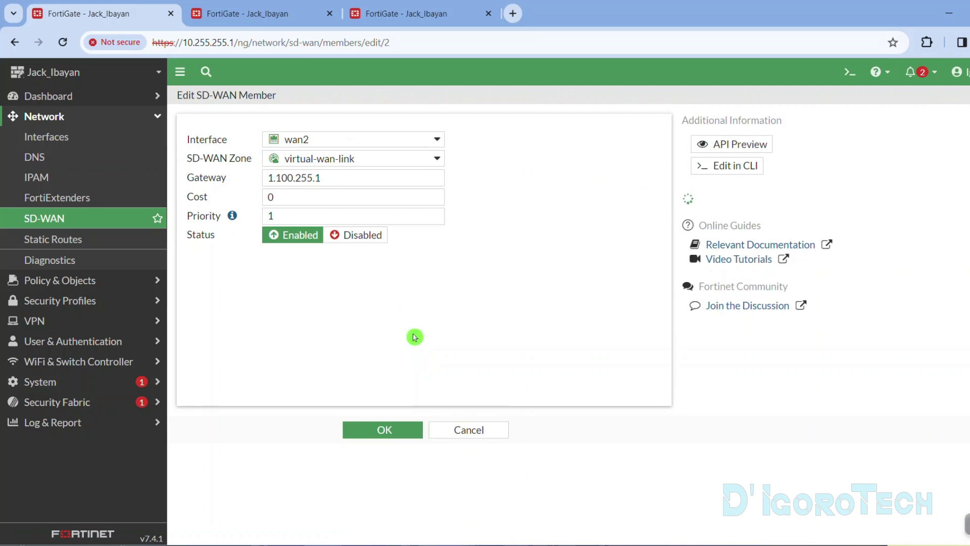
{"action": "left_click", "coordinate": [321, 178]}
{"action": "left_click", "coordinate": [329, 180]}
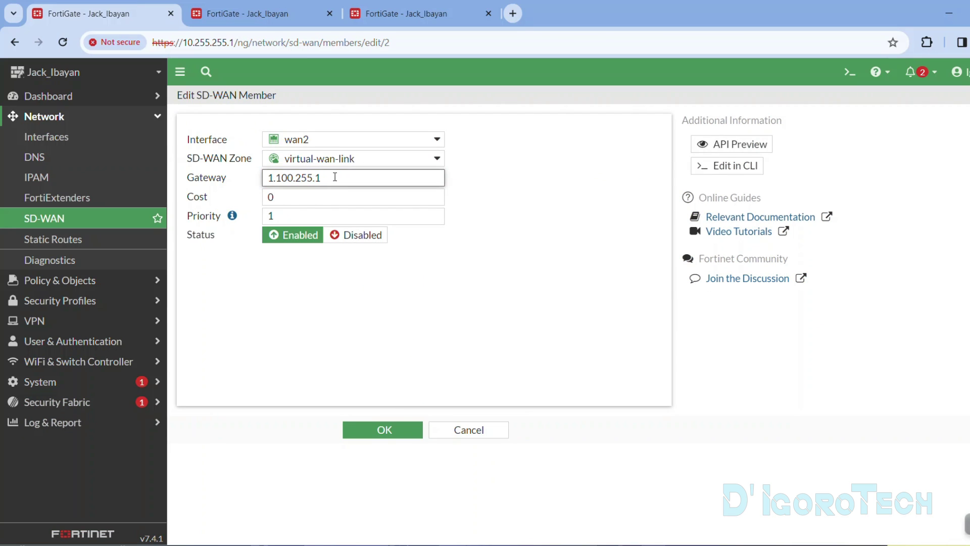
{"action": "left_click", "coordinate": [369, 433]}
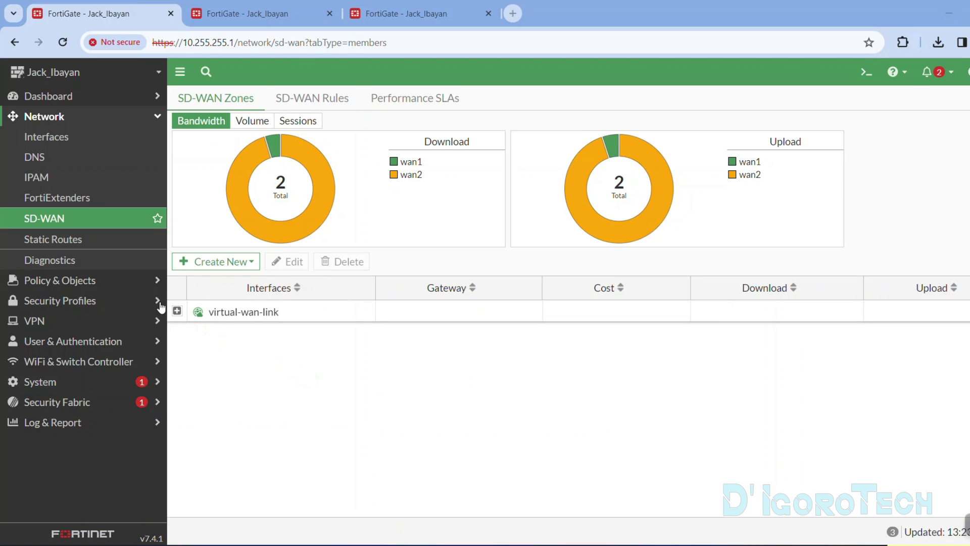
- Delete the 0.0.0.0/0 default static route that uses wan2
{"action": "left_click", "coordinate": [61, 246]}
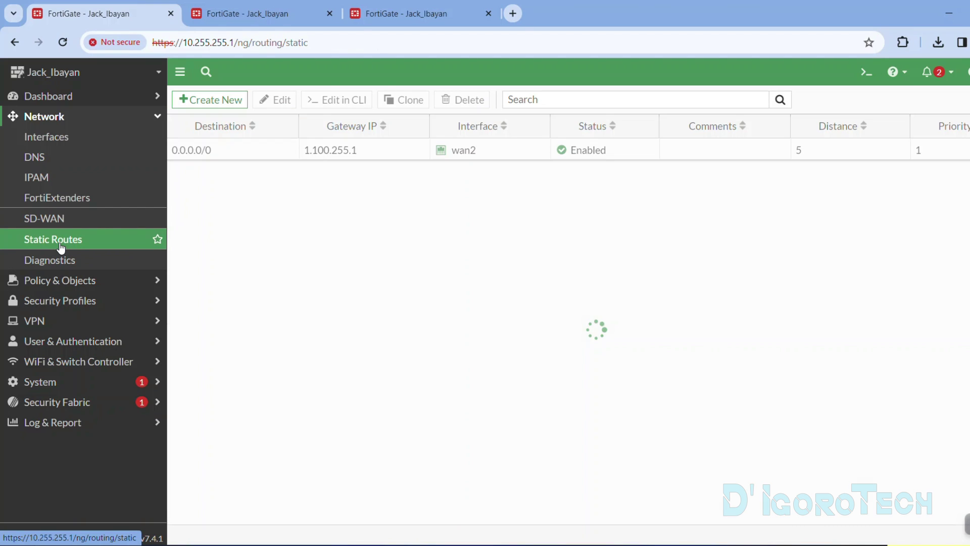
{"action": "left_click", "coordinate": [247, 161]}
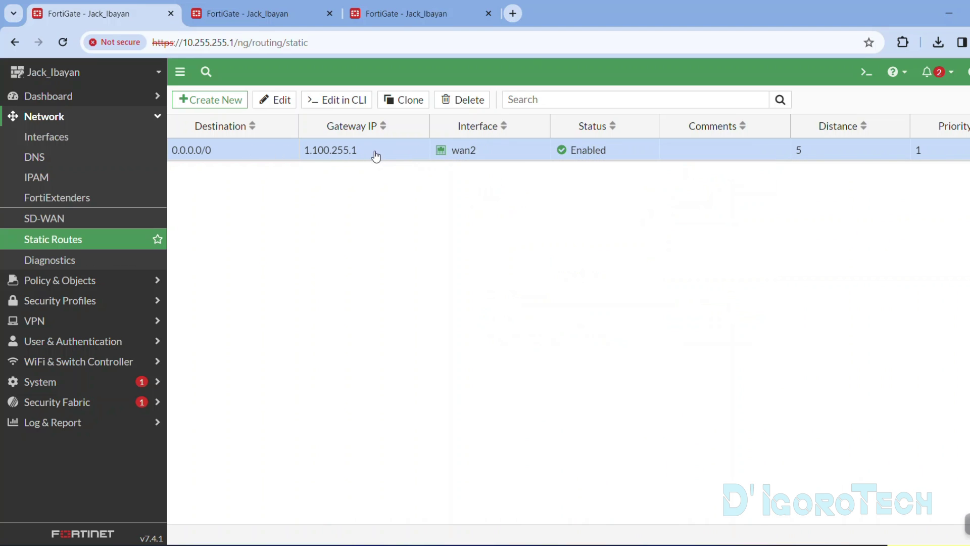
{"action": "left_click", "coordinate": [456, 100]}
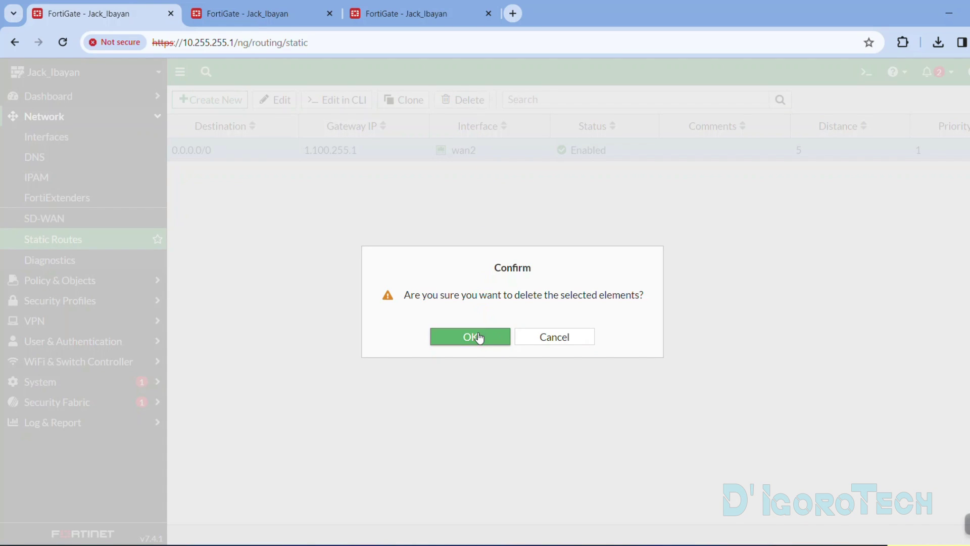
{"action": "left_click", "coordinate": [470, 337]}
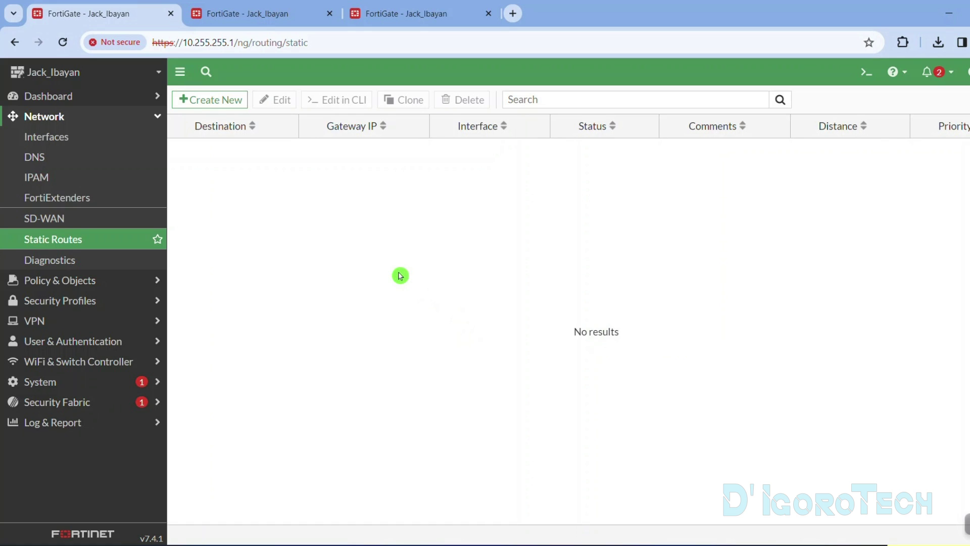
- Create an enabled static route to 0.0.0.0/0.0.0.0 using the virtual-wan-link interface
{"action": "left_click", "coordinate": [215, 104]}
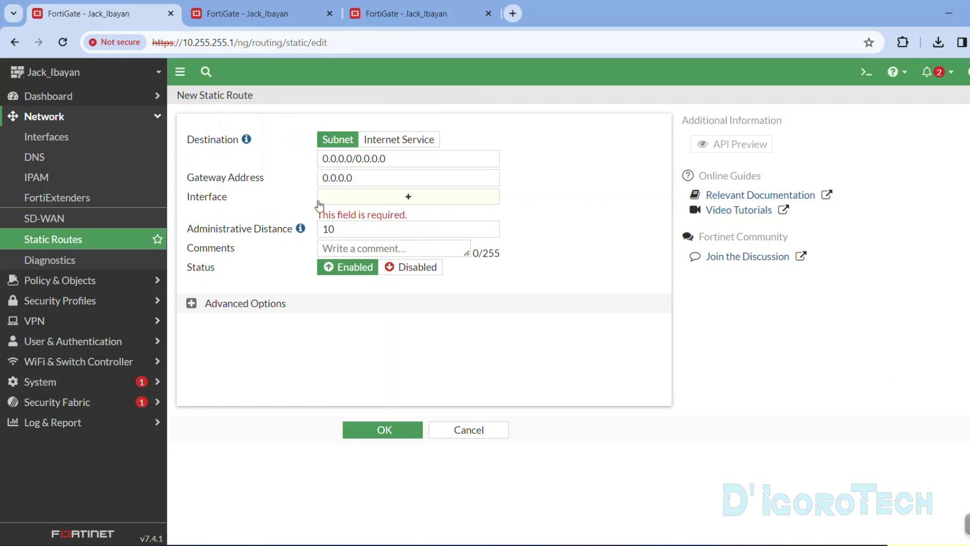
{"action": "left_click", "coordinate": [372, 198]}
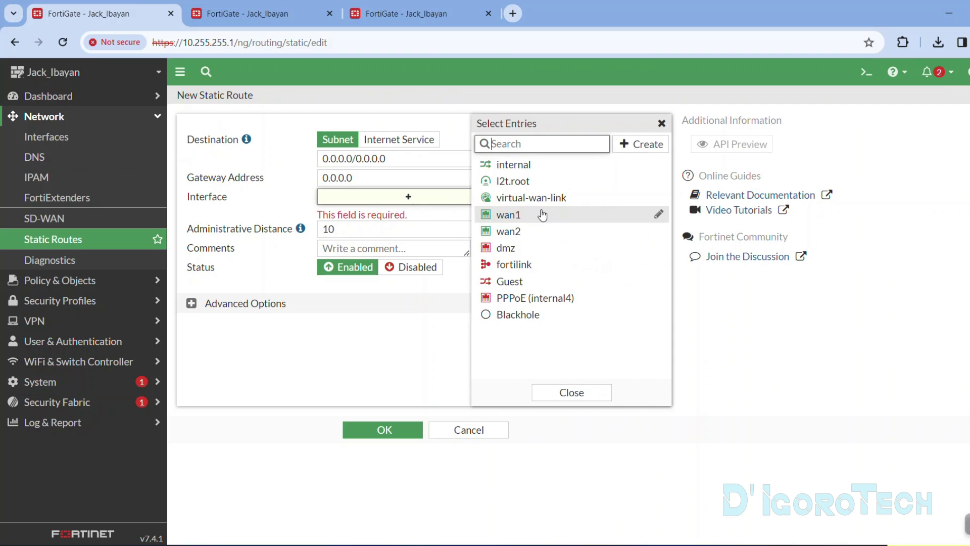
{"action": "mouse_move", "coordinate": [536, 198]}
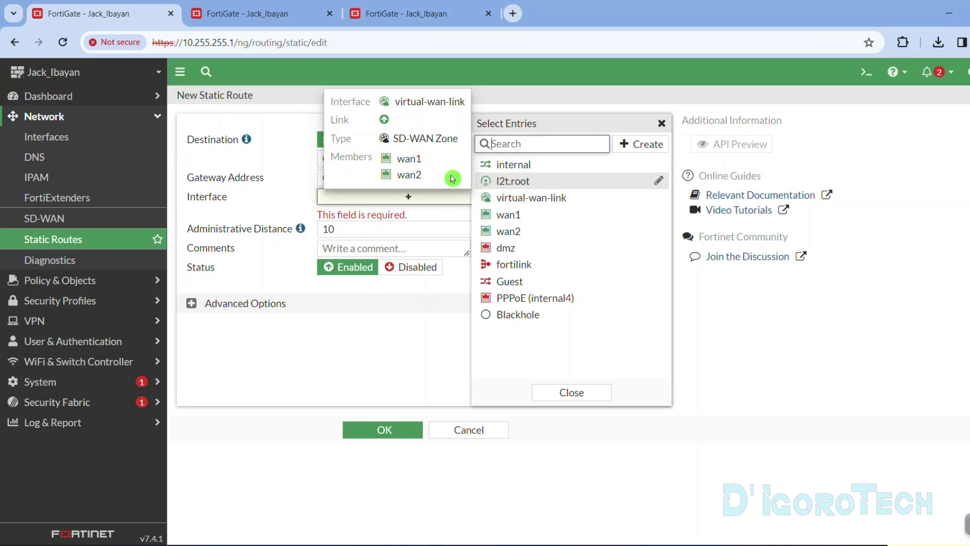
{"action": "left_click", "coordinate": [531, 197]}
{"action": "left_click", "coordinate": [338, 201]}
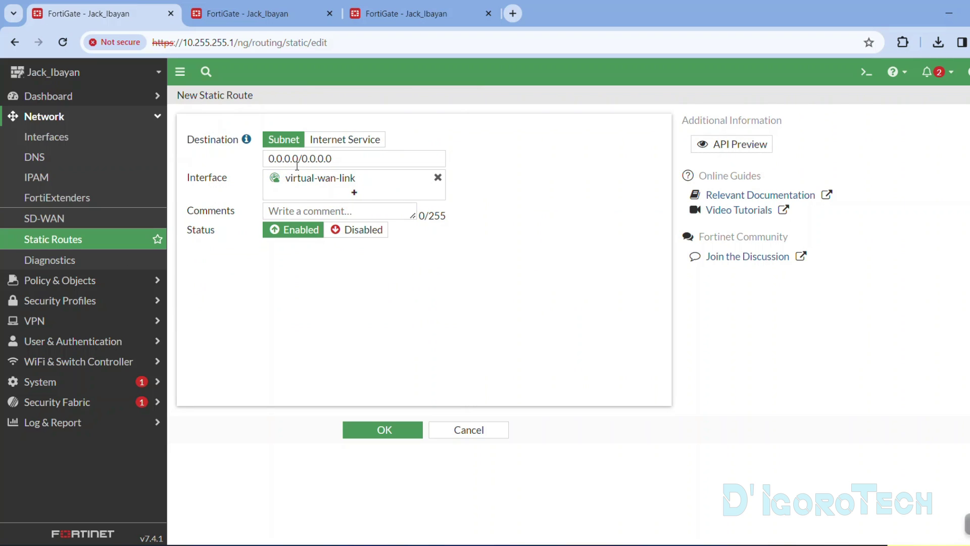
{"action": "left_click_drag", "start_coordinate": [334, 160], "coordinate": [258, 168]}
{"action": "left_click", "coordinate": [289, 212]}
{"action": "left_click", "coordinate": [325, 253]}
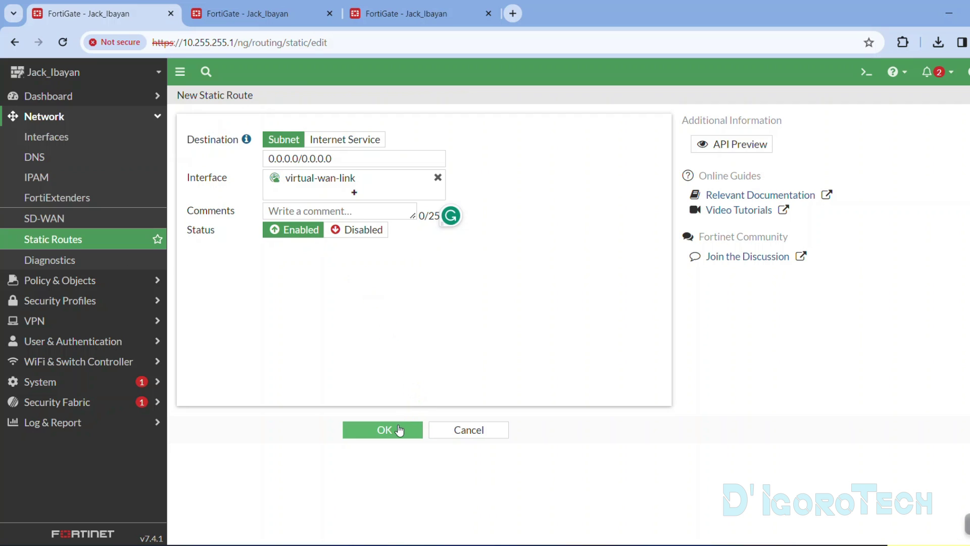
{"action": "left_click", "coordinate": [384, 429]}
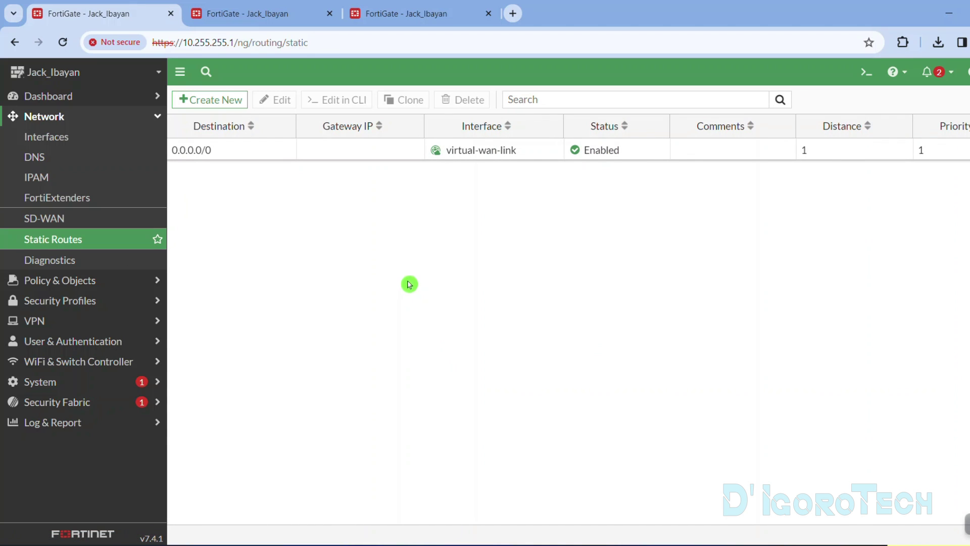
- Select the new 0.0.0.0/0 default route in the static routes list
{"action": "left_click", "coordinate": [226, 159]}
{"action": "left_click", "coordinate": [228, 166]}
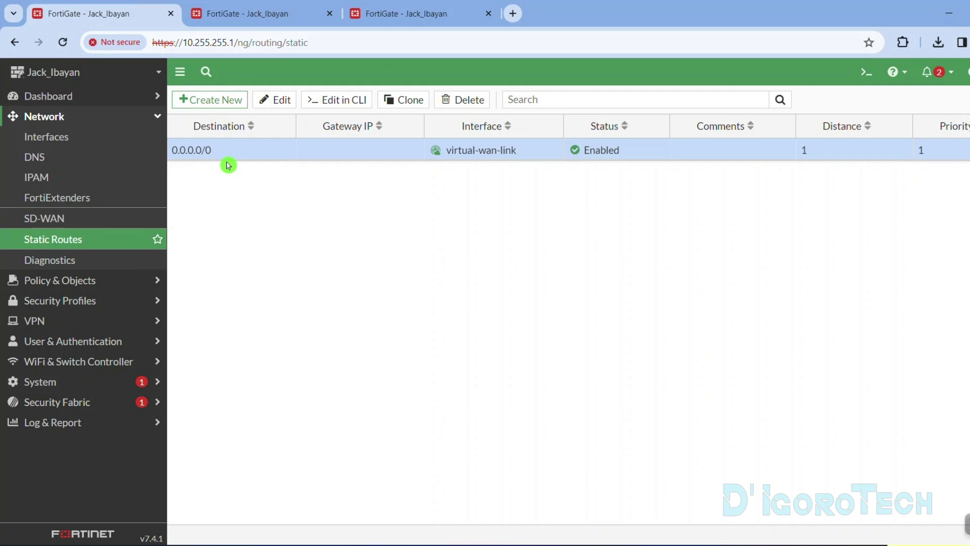
{"action": "left_click", "coordinate": [200, 166]}
{"action": "left_click", "coordinate": [216, 164]}
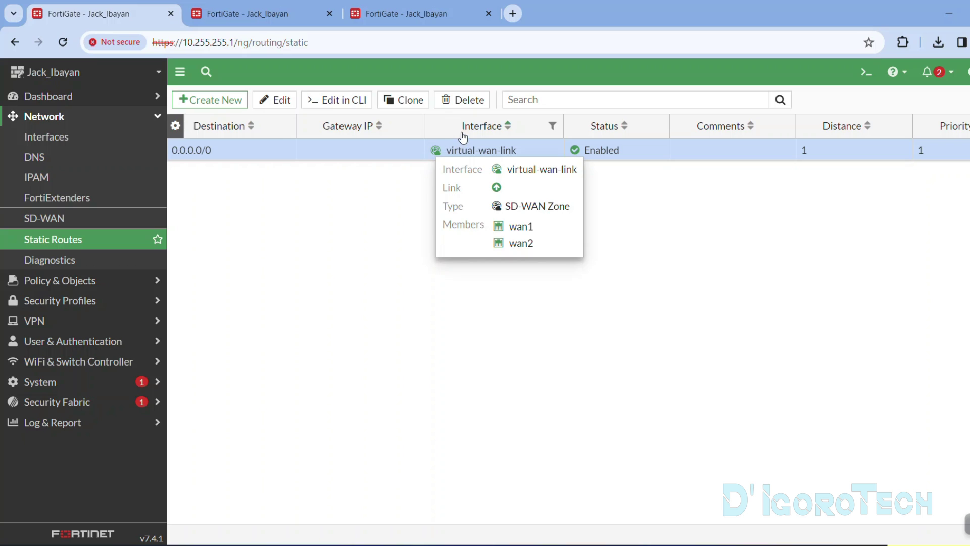
{"action": "mouse_move", "coordinate": [497, 160]}
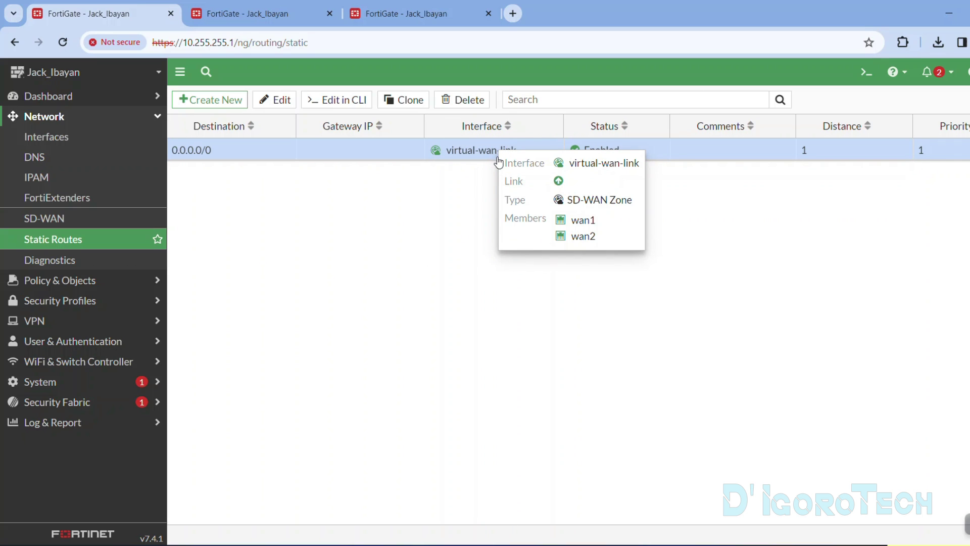
{"action": "left_click", "coordinate": [475, 206]}
{"action": "left_click", "coordinate": [511, 198]}
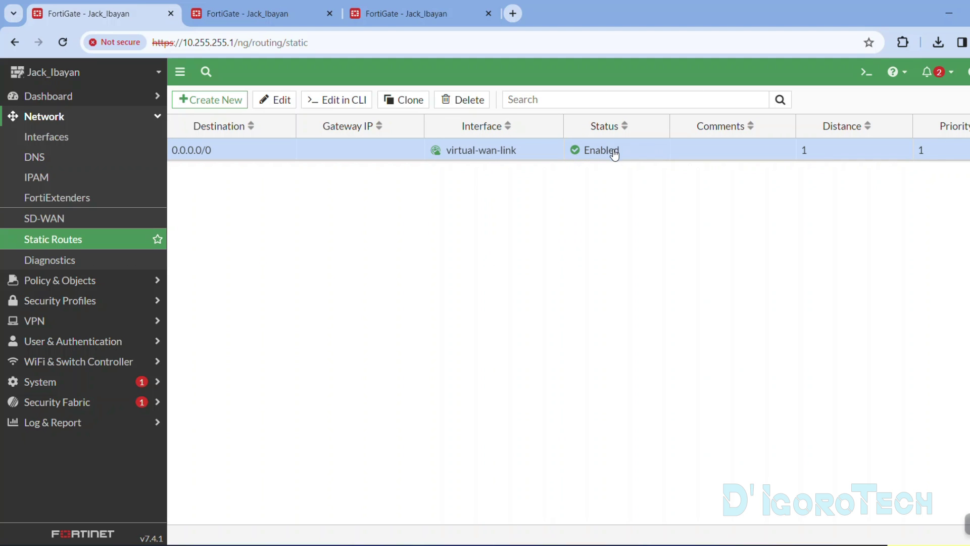
- View the 0.0.0.0/0 route's CLI config, confirming distance 1 via virtual-wan-link
{"action": "double_click", "coordinate": [844, 158]}
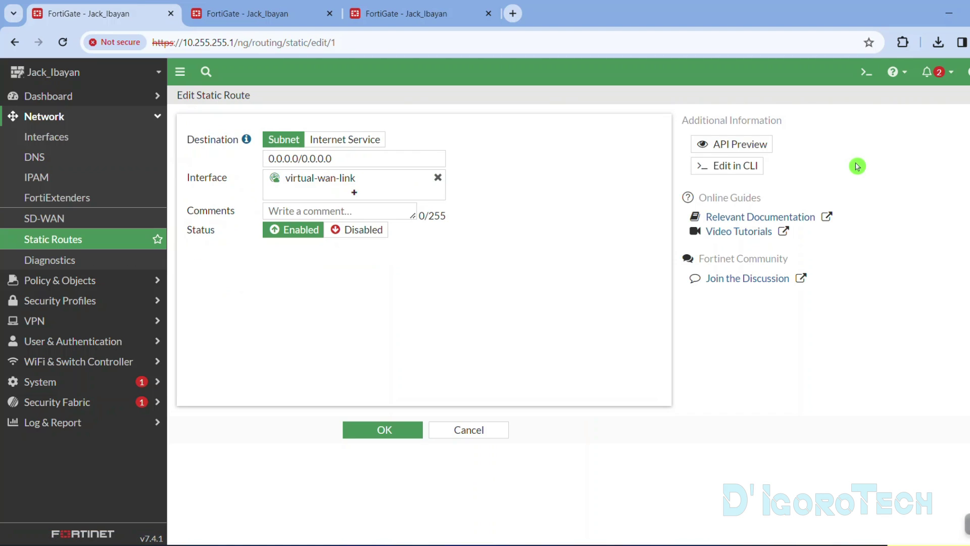
{"action": "left_click", "coordinate": [735, 167]}
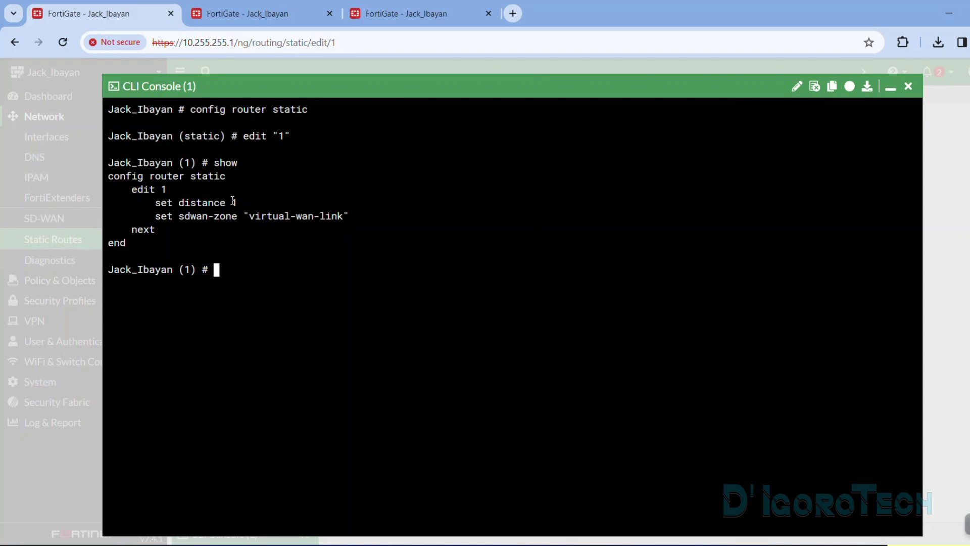
{"action": "left_click_drag", "start_coordinate": [235, 204], "coordinate": [157, 204]}
{"action": "left_click", "coordinate": [255, 268]}
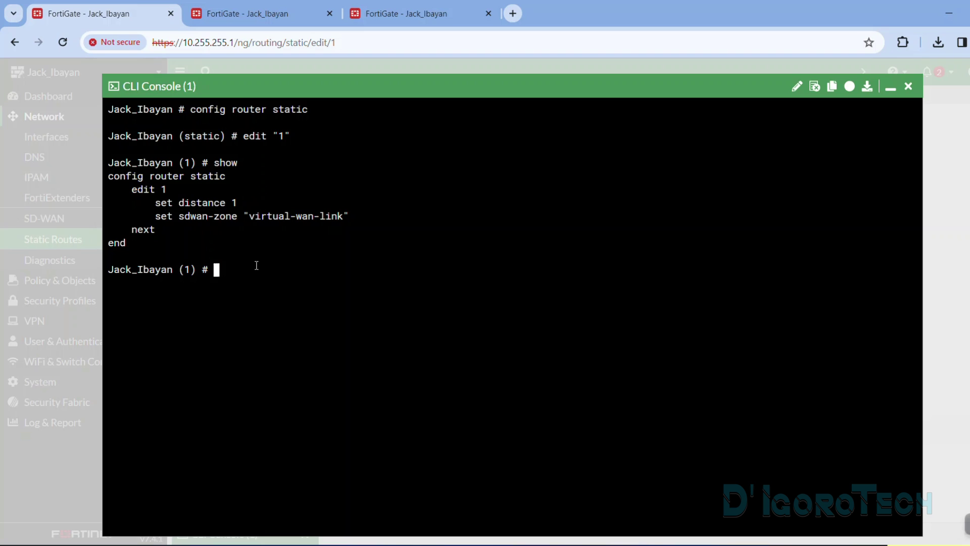
{"action": "left_click", "coordinate": [908, 86]}
- Go to the SD-WAN Performance SLAs list and delete Default_Office_365
{"action": "left_click", "coordinate": [46, 218]}
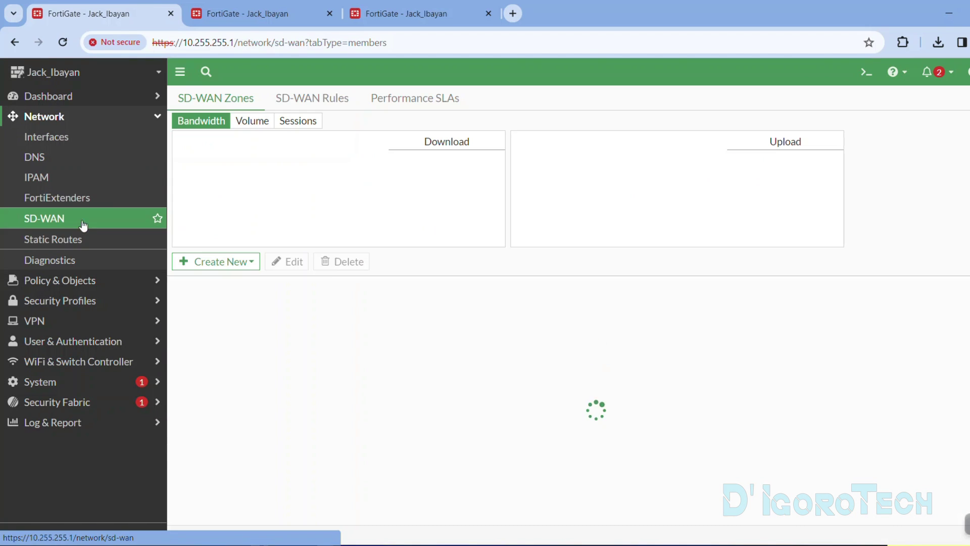
{"action": "left_click", "coordinate": [420, 99]}
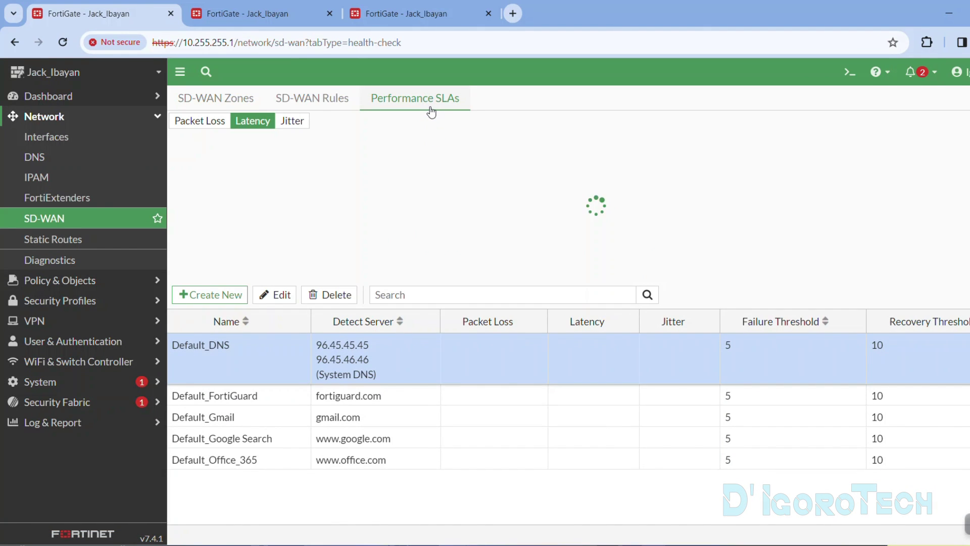
{"action": "left_click_drag", "start_coordinate": [226, 480], "coordinate": [219, 344]}
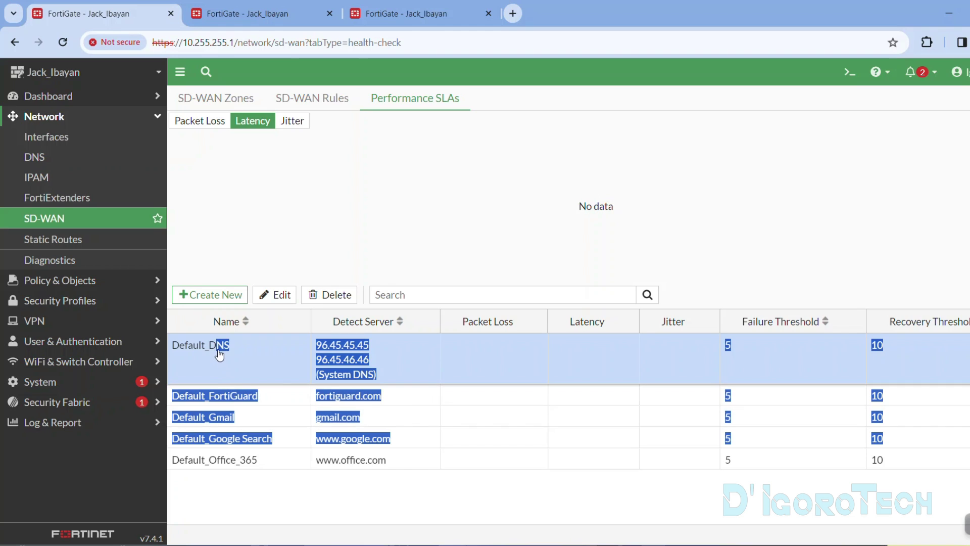
{"action": "left_click", "coordinate": [231, 353]}
{"action": "left_click_drag", "start_coordinate": [225, 461], "coordinate": [256, 350]}
{"action": "left_click", "coordinate": [336, 298]}
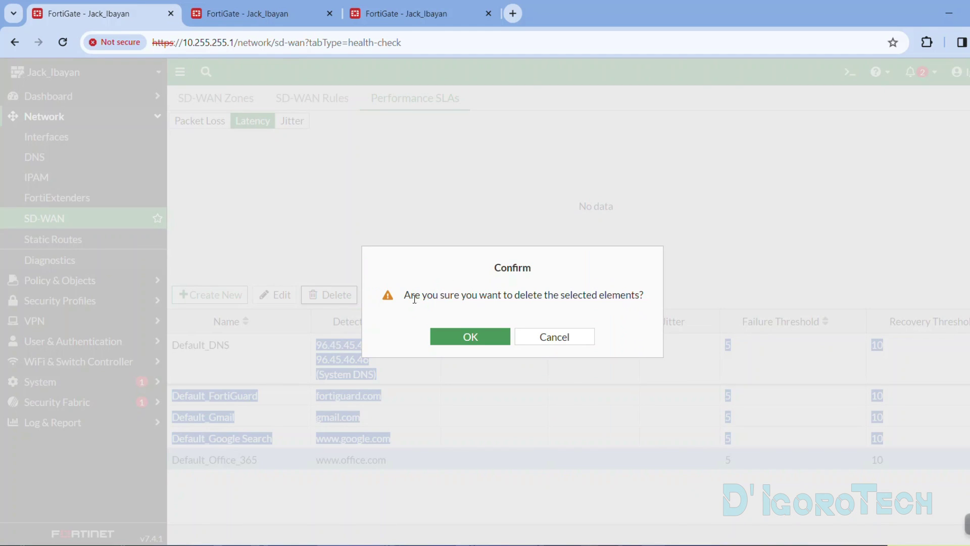
{"action": "left_click", "coordinate": [478, 339]}
- Delete Default_DNS, Default_Gmail, Default_Google Search and Default_FortiGuard, then start a new Performance SLA
{"action": "left_click", "coordinate": [329, 295]}
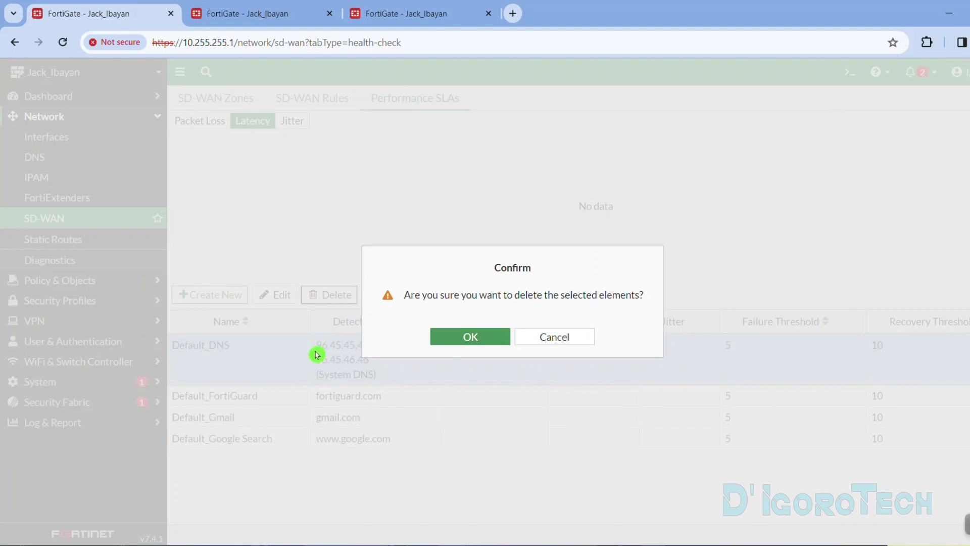
{"action": "left_click", "coordinate": [470, 336]}
{"action": "left_click", "coordinate": [324, 368]}
{"action": "left_click", "coordinate": [329, 294]}
{"action": "left_click", "coordinate": [470, 336]}
{"action": "left_click", "coordinate": [329, 294]}
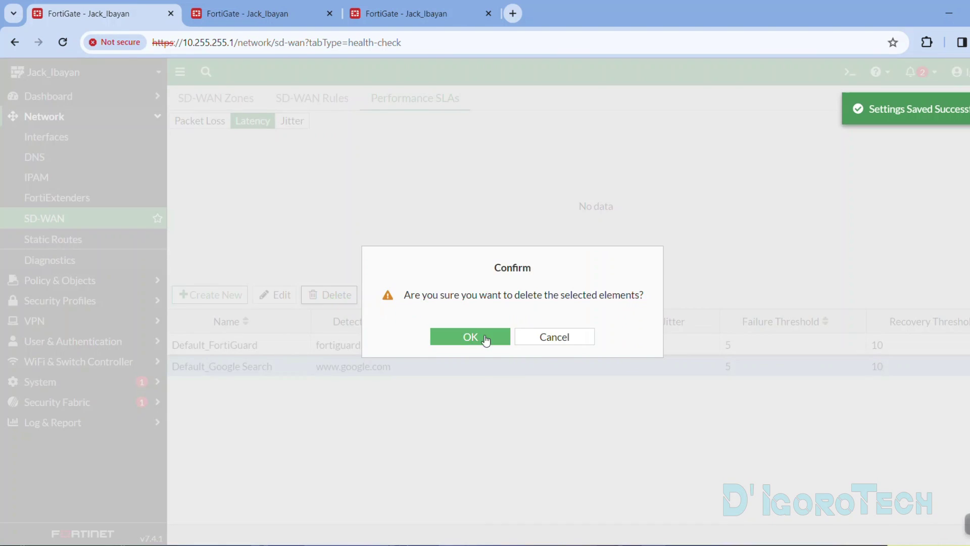
{"action": "left_click", "coordinate": [486, 339]}
{"action": "left_click", "coordinate": [325, 345]}
{"action": "left_click", "coordinate": [330, 294]}
{"action": "left_click", "coordinate": [468, 338]}
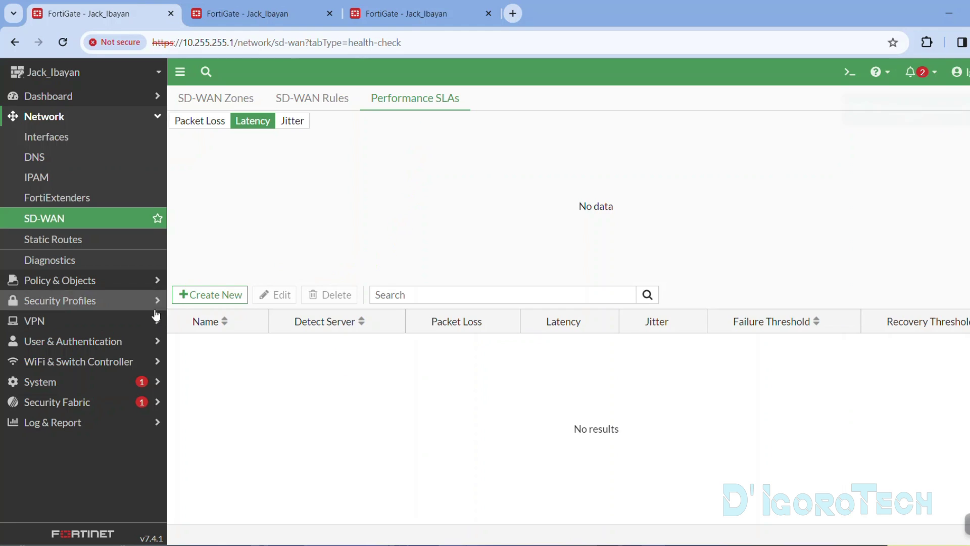
{"action": "left_click", "coordinate": [218, 297]}
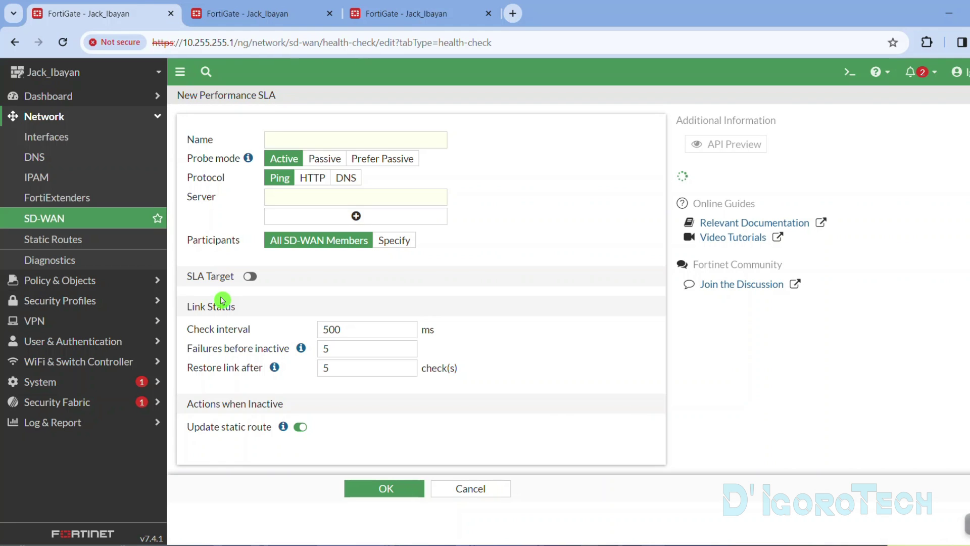
- Name the SLA 'Ping Google DNS' and keep Ping as the probe protocol
{"action": "left_click", "coordinate": [347, 141]}
{"action": "type", "text": "Ping Google DNS"}
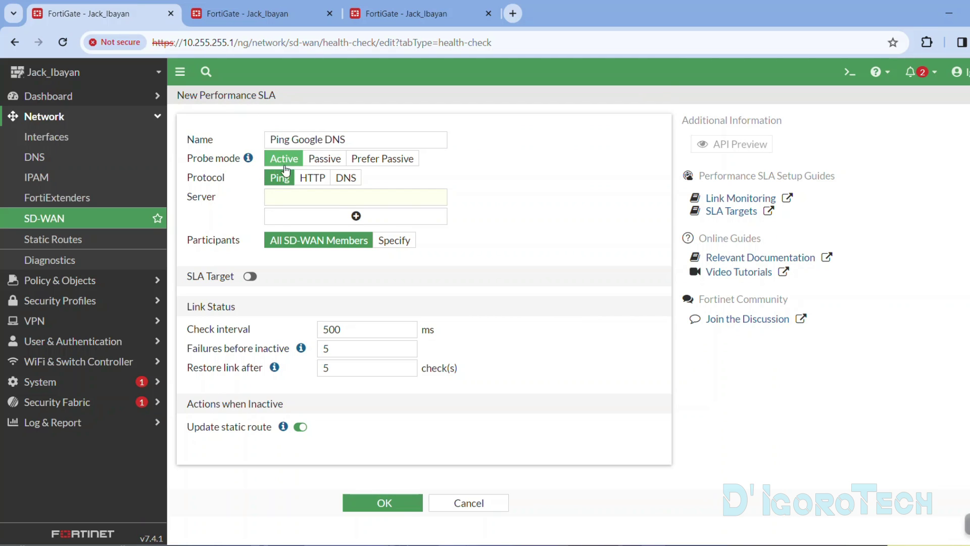
{"action": "left_click", "coordinate": [308, 180]}
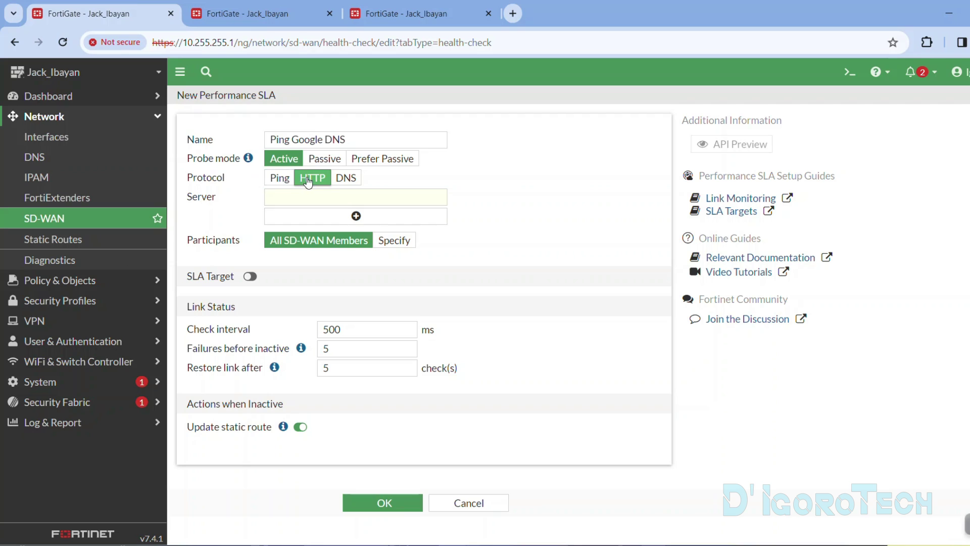
{"action": "left_click", "coordinate": [347, 180]}
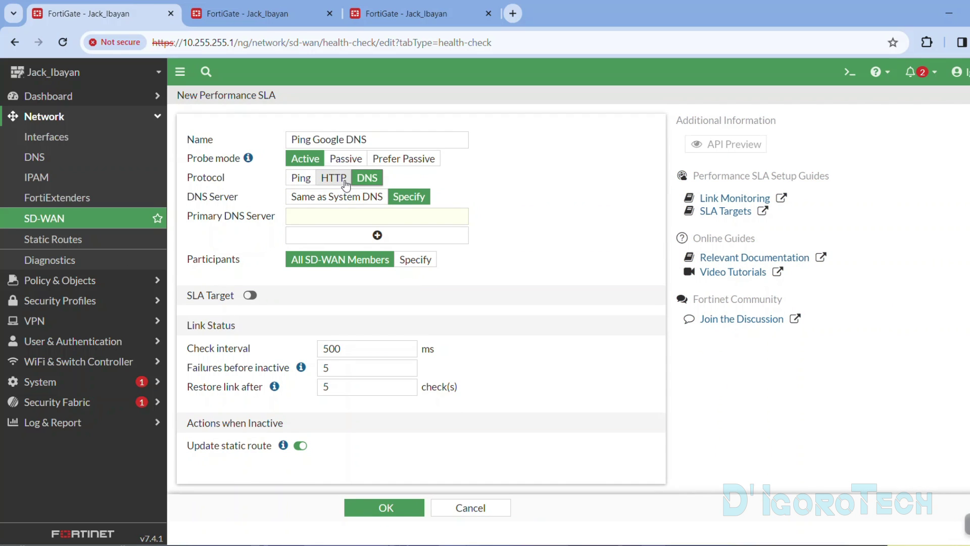
{"action": "left_click", "coordinate": [302, 179]}
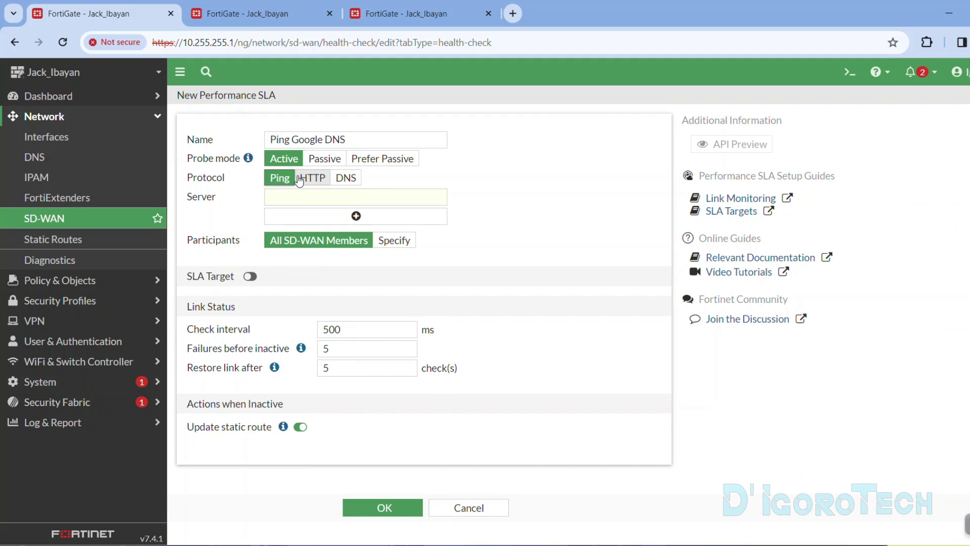
- Enter probe servers 8.8.8.8 and 1.1.1.1
{"action": "left_click", "coordinate": [288, 194]}
{"action": "type", "text": "8.8.8.8"}
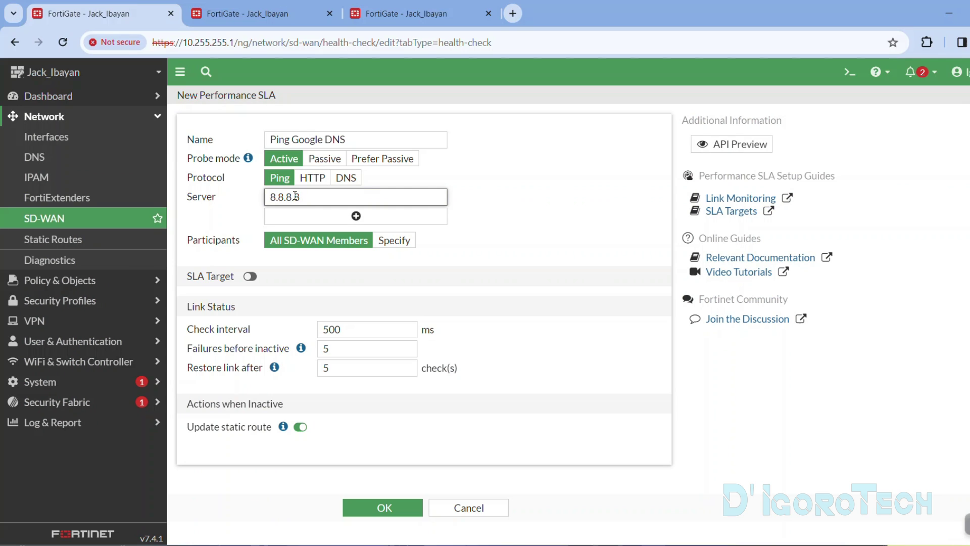
{"action": "double_click", "coordinate": [299, 201]}
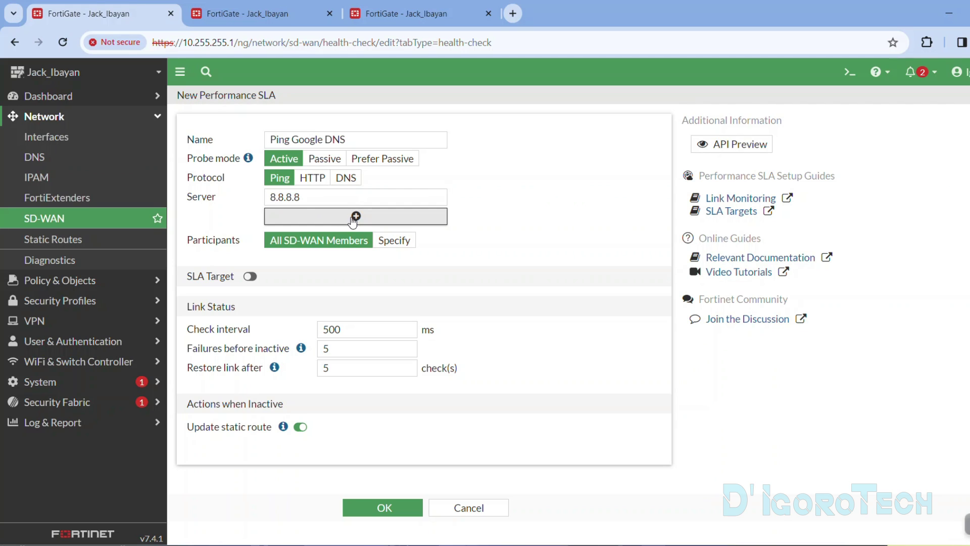
{"action": "left_click", "coordinate": [354, 218]}
{"action": "type", "text": "1.1.1.1"}
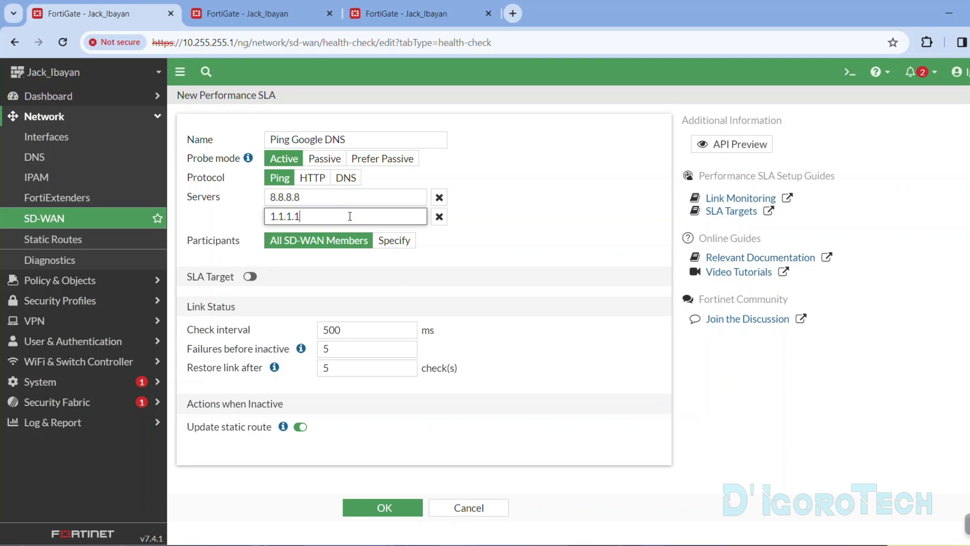
{"action": "left_click", "coordinate": [243, 225]}
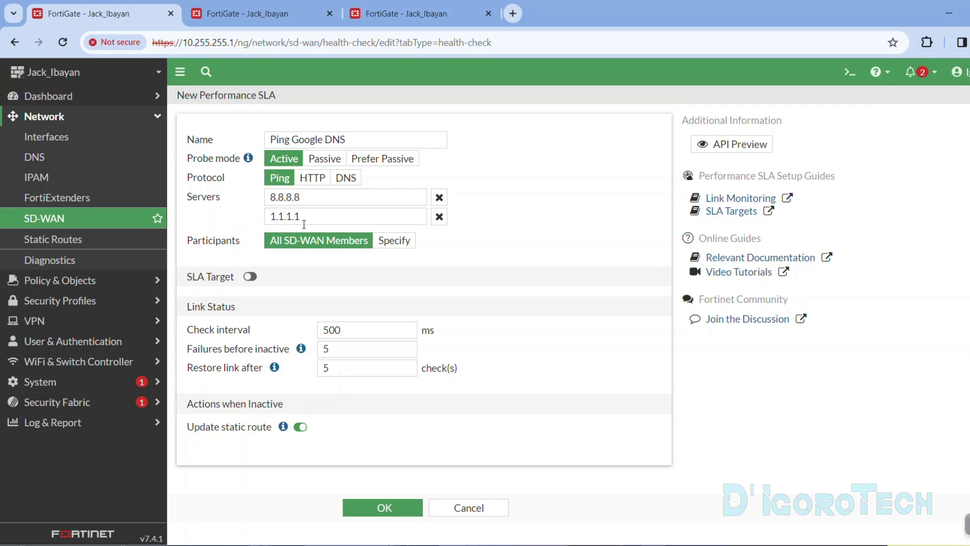
{"action": "left_click_drag", "start_coordinate": [356, 139], "coordinate": [270, 138]}
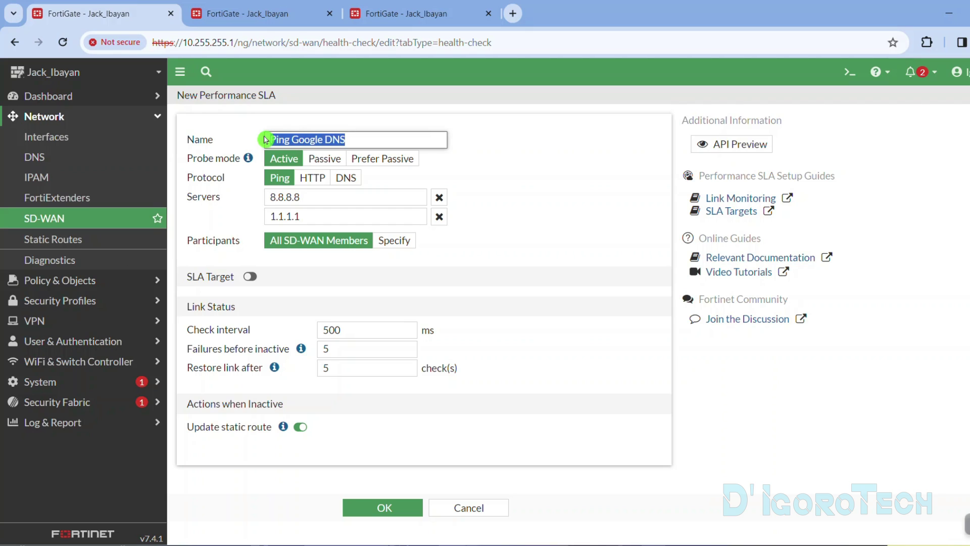
{"action": "left_click", "coordinate": [236, 223]}
{"action": "left_click_drag", "start_coordinate": [307, 221], "coordinate": [259, 217]}
{"action": "left_click", "coordinate": [247, 217]}
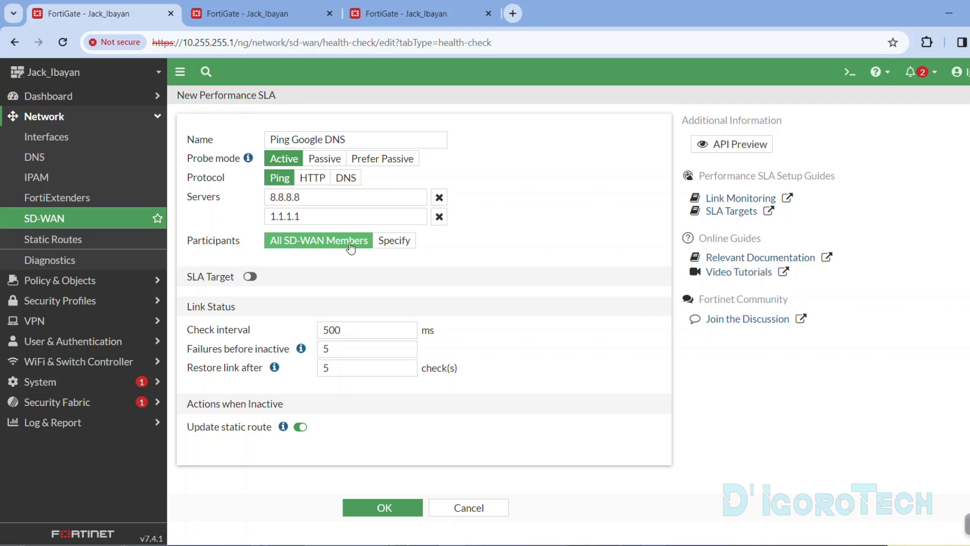
- Set the SLA participants to the specific members wan1 and wan2
{"action": "left_click", "coordinate": [398, 243]}
{"action": "left_click", "coordinate": [372, 260]}
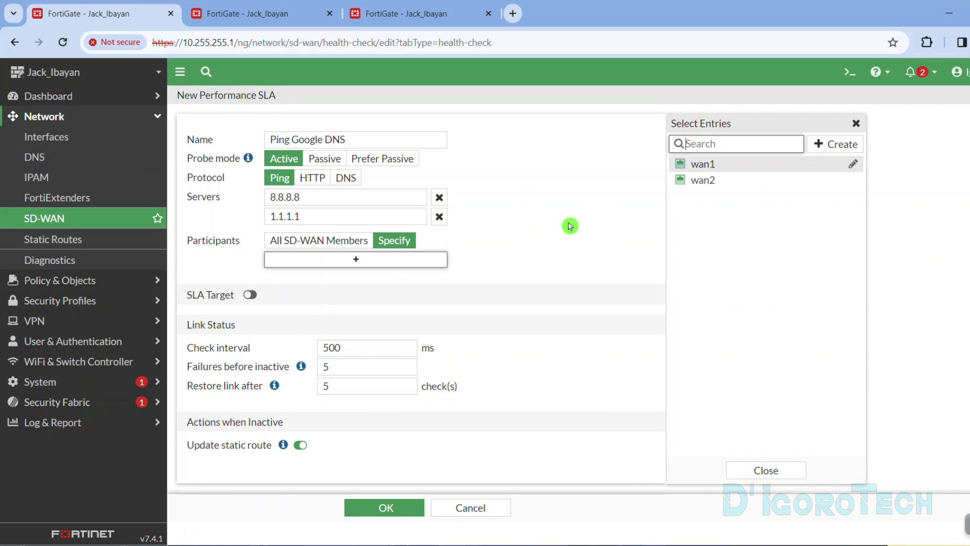
{"action": "left_click", "coordinate": [702, 165]}
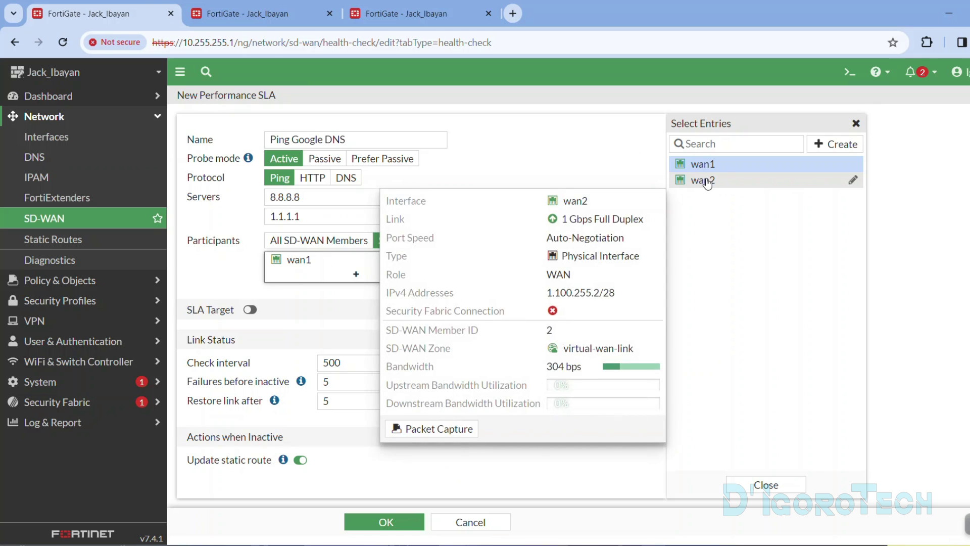
{"action": "left_click", "coordinate": [707, 181]}
{"action": "left_click", "coordinate": [628, 216]}
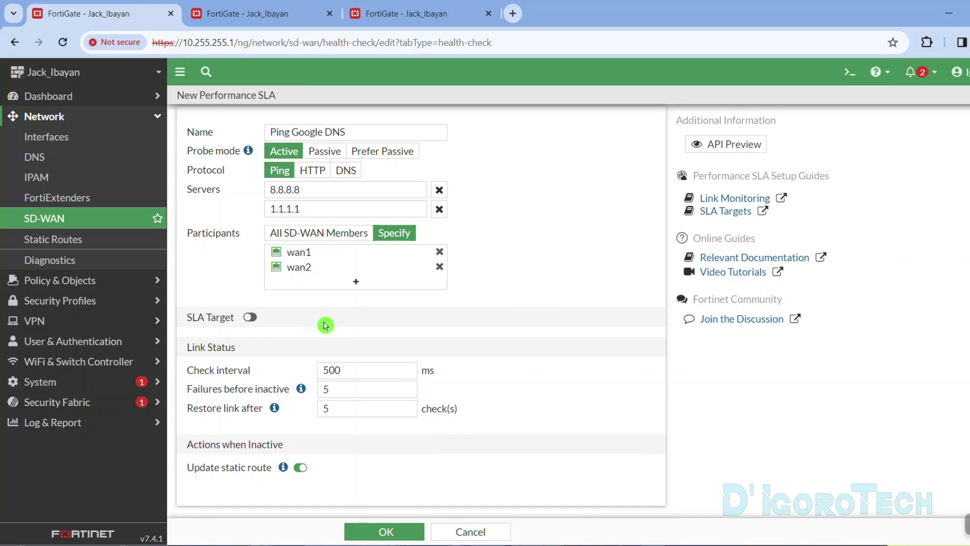
- Enable SLA targets, review latency, jitter and packet loss (0), and keep the 500 ms check interval
{"action": "left_click", "coordinate": [250, 317]}
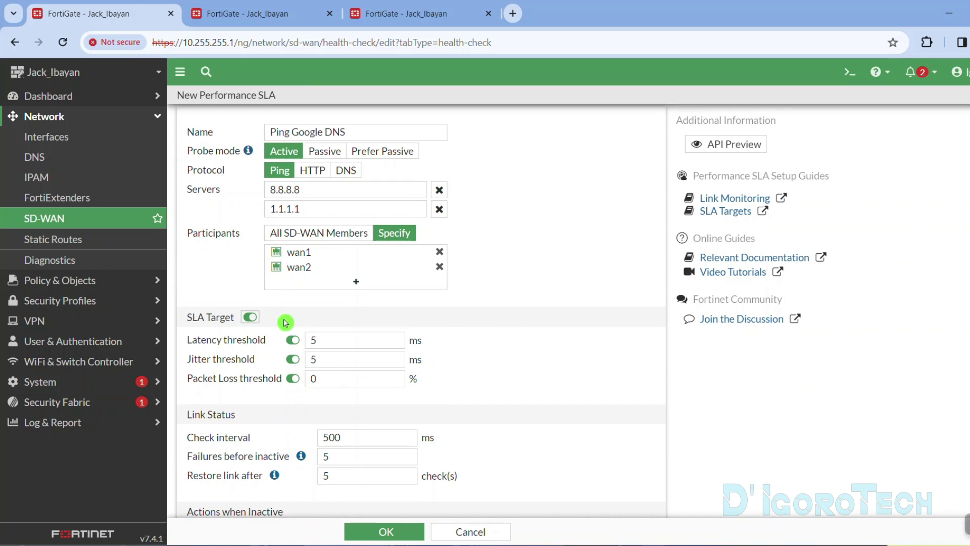
{"action": "left_click", "coordinate": [338, 336]}
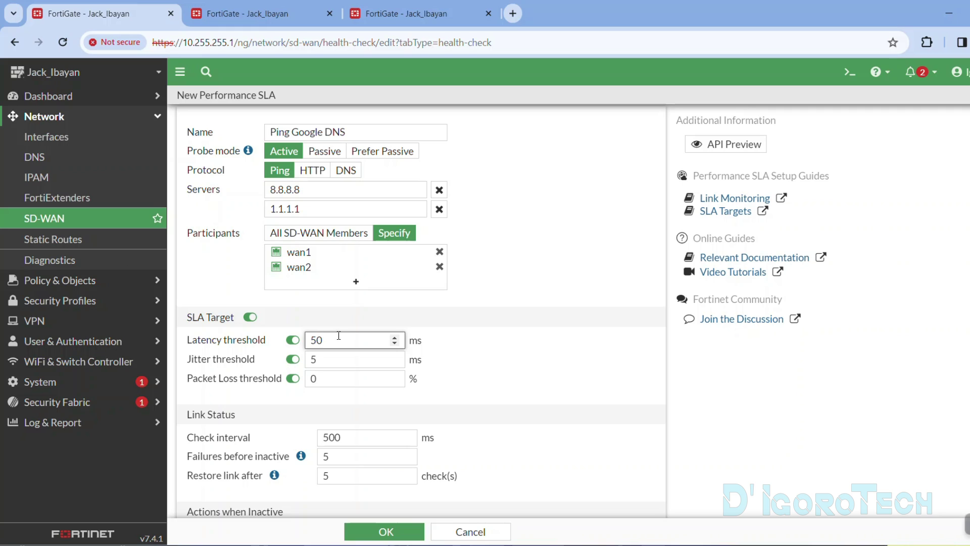
{"action": "left_click", "coordinate": [322, 358]}
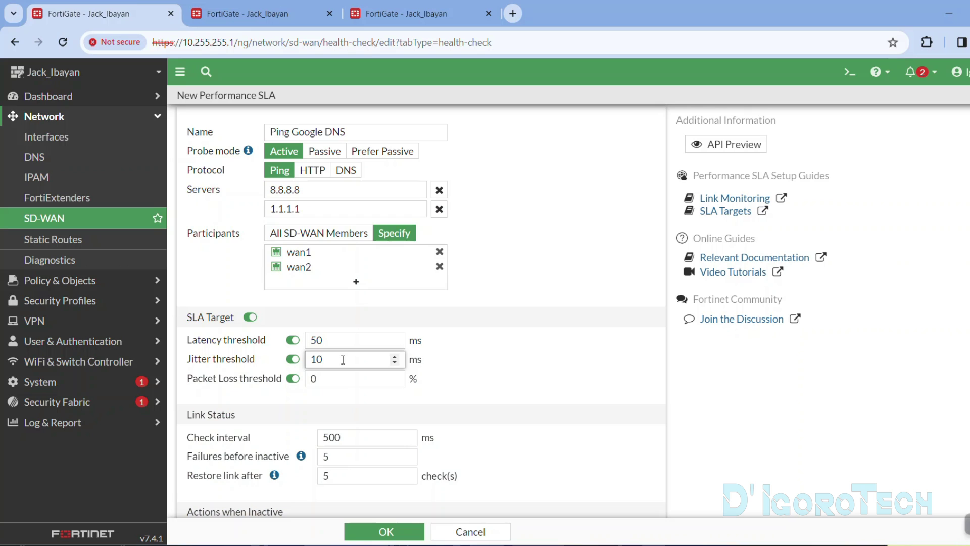
{"action": "left_click", "coordinate": [348, 380]}
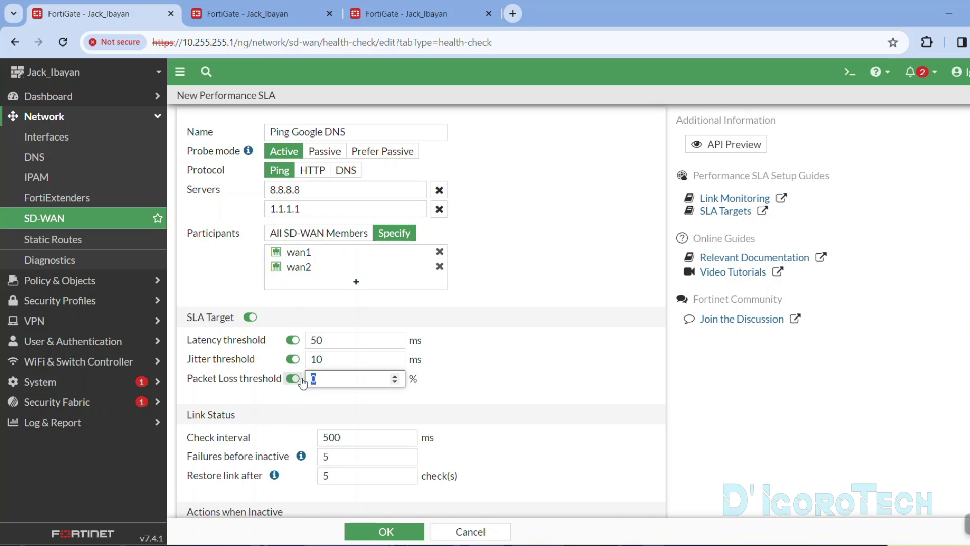
{"action": "left_click", "coordinate": [465, 394]}
{"action": "scroll", "coordinate": [479, 388], "scroll_direction": "down", "scroll_amount": 2}
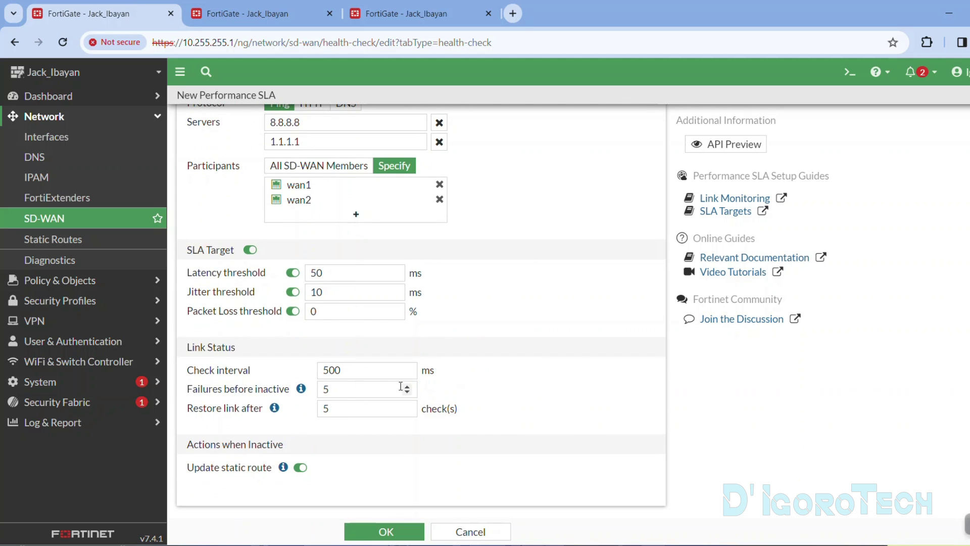
{"action": "left_click", "coordinate": [357, 367]}
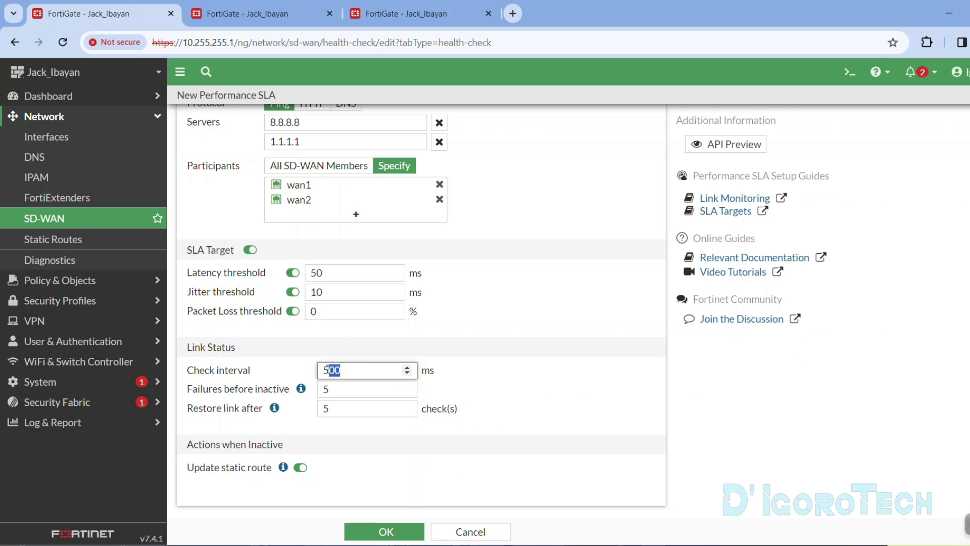
{"action": "mouse_move", "coordinate": [319, 370]}
{"action": "left_mouse_down"}
{"action": "mouse_move", "coordinate": [306, 381]}
{"action": "mouse_move", "coordinate": [319, 387]}
{"action": "left_mouse_up"}
- Set Failures before inactive and Restore link after to 5, keep Update static route on, and save
{"action": "left_click", "coordinate": [333, 391]}
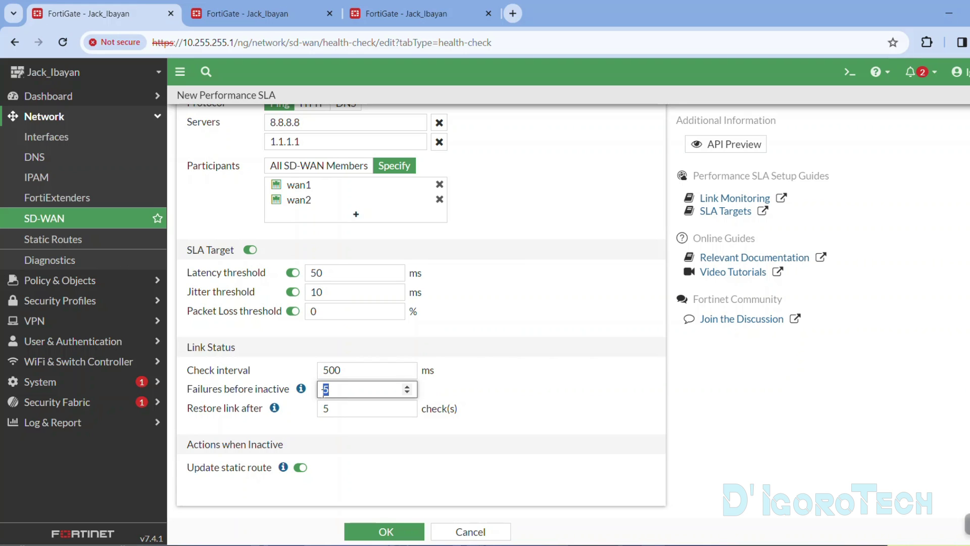
{"action": "left_click", "coordinate": [303, 393]}
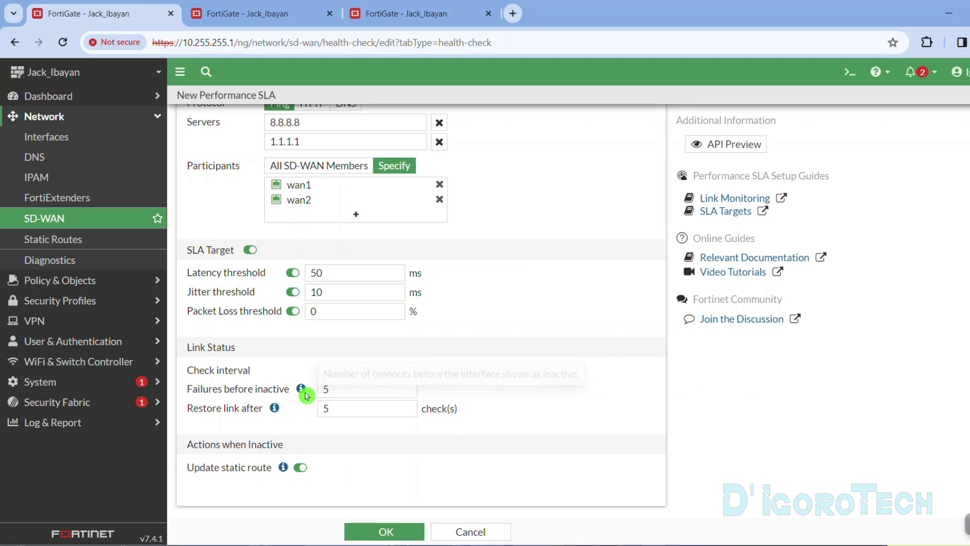
{"action": "left_click", "coordinate": [304, 392]}
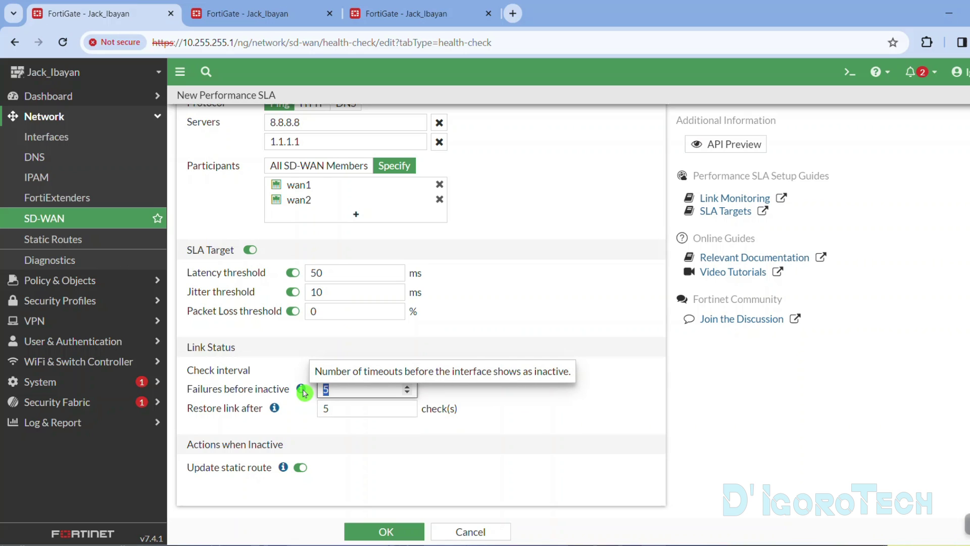
{"action": "left_click", "coordinate": [336, 408]}
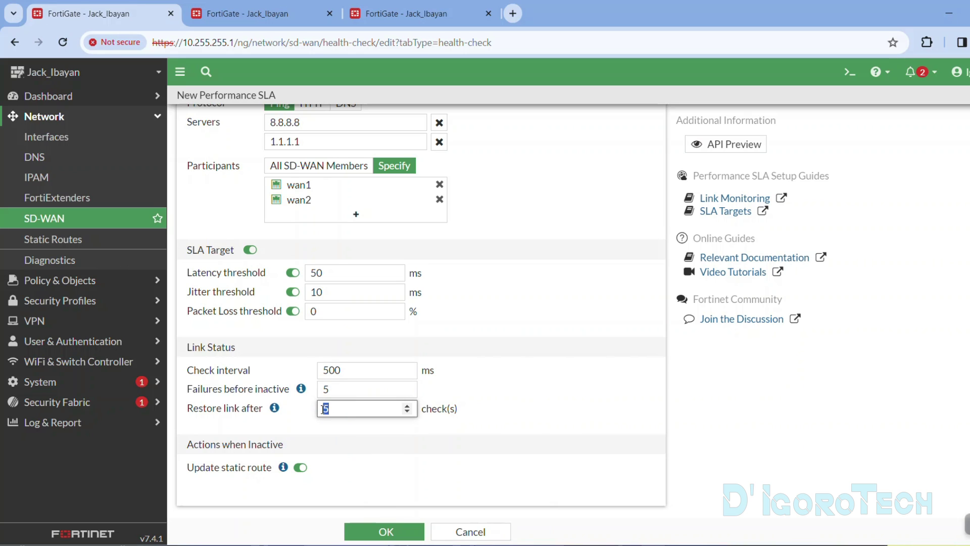
{"action": "left_click", "coordinate": [278, 410]}
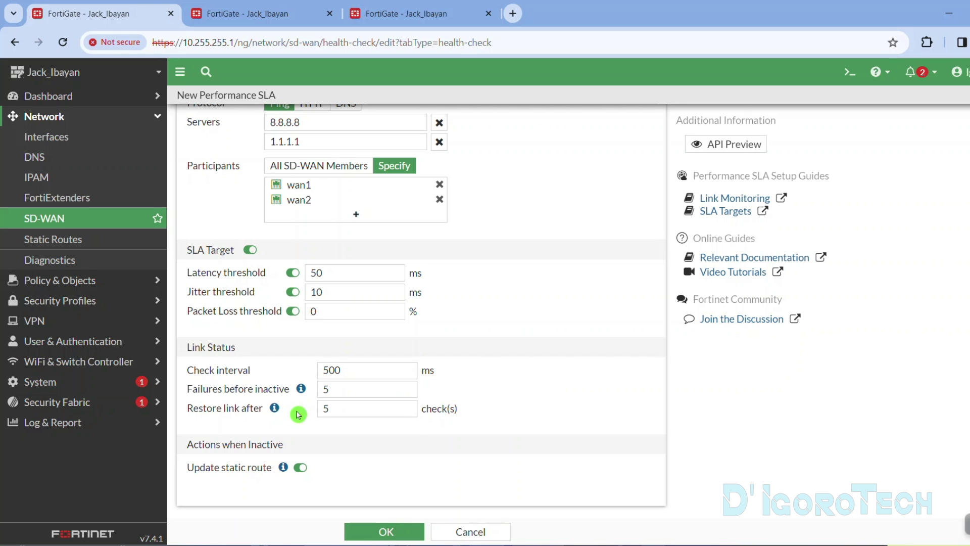
{"action": "left_click", "coordinate": [299, 468]}
{"action": "left_click", "coordinate": [286, 469]}
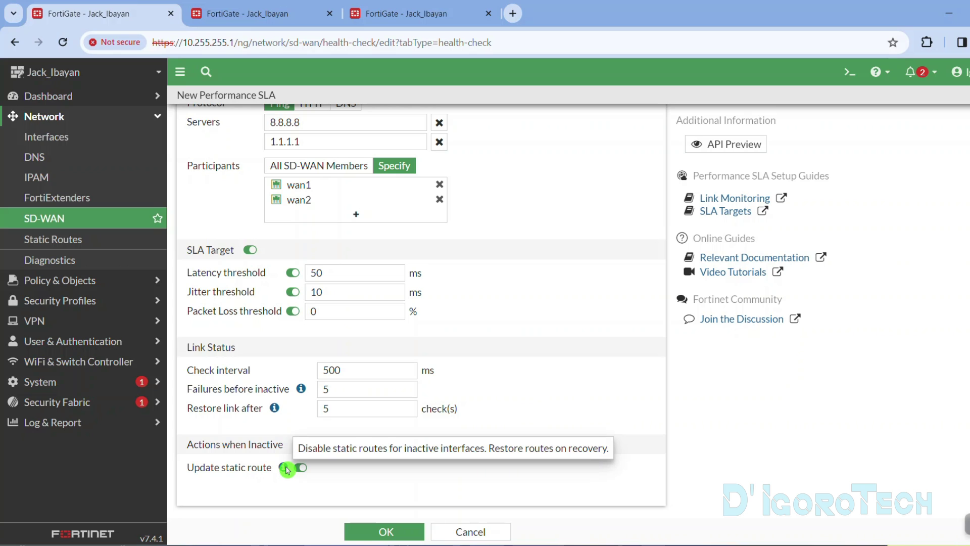
{"action": "left_click", "coordinate": [386, 531]}
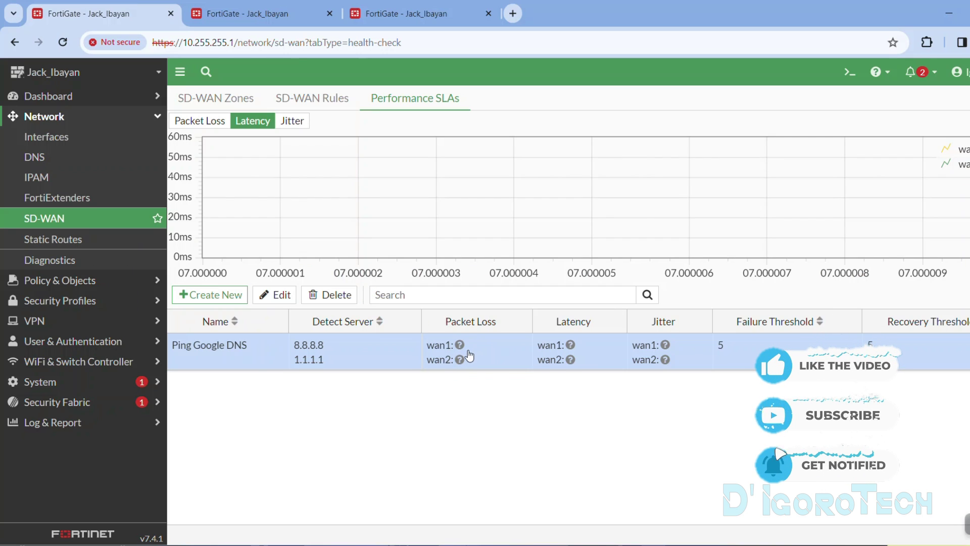
{"action": "left_click", "coordinate": [598, 322]}
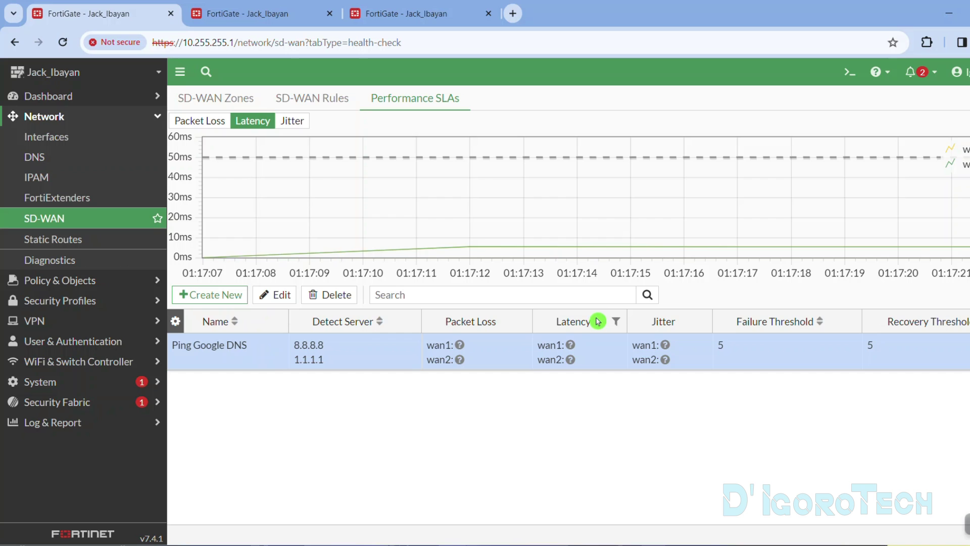
{"action": "left_click", "coordinate": [122, 218]}
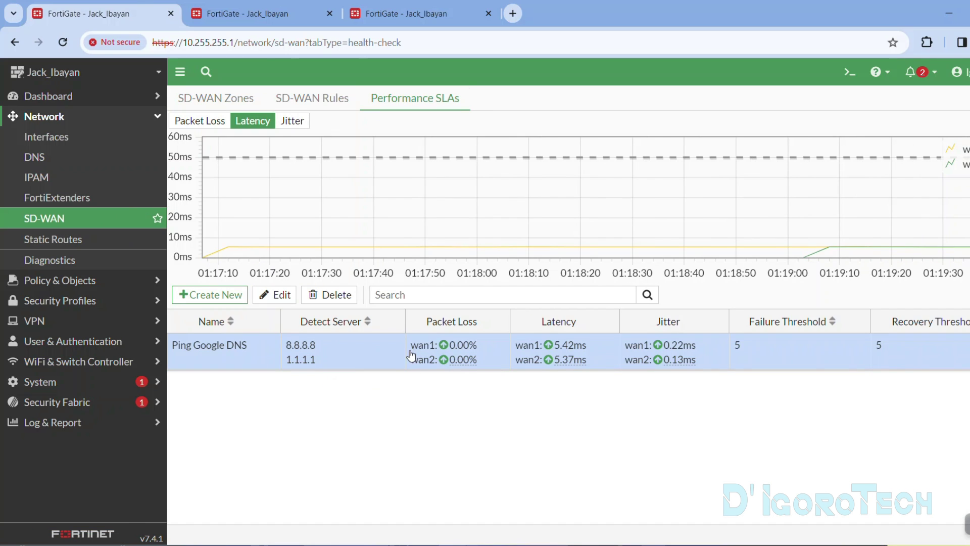
{"action": "mouse_move", "coordinate": [463, 348]}
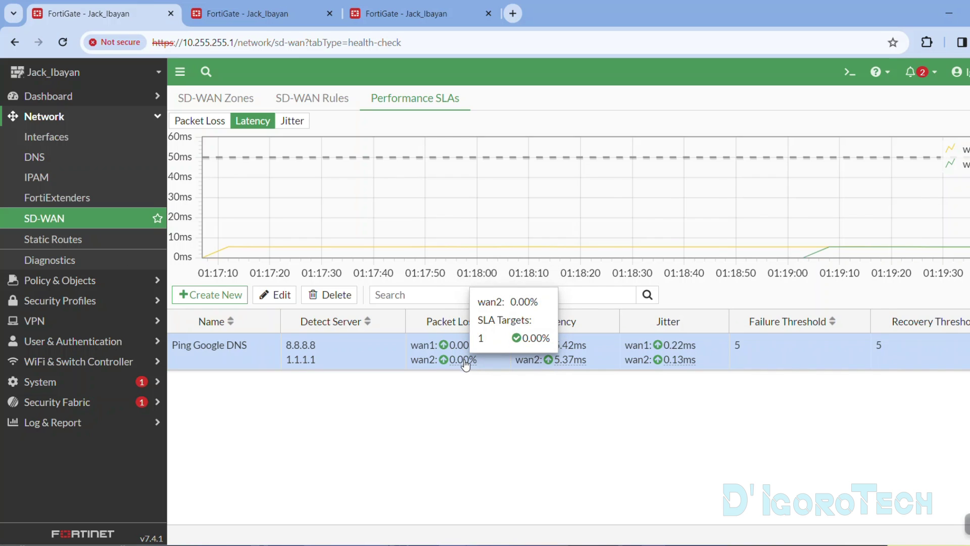
{"action": "mouse_move", "coordinate": [565, 360]}
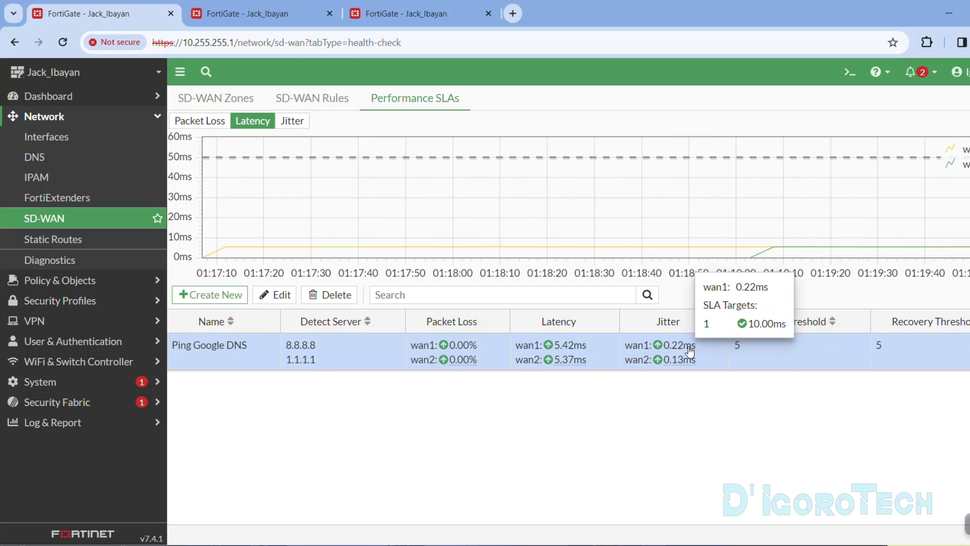
{"action": "mouse_move", "coordinate": [679, 360]}
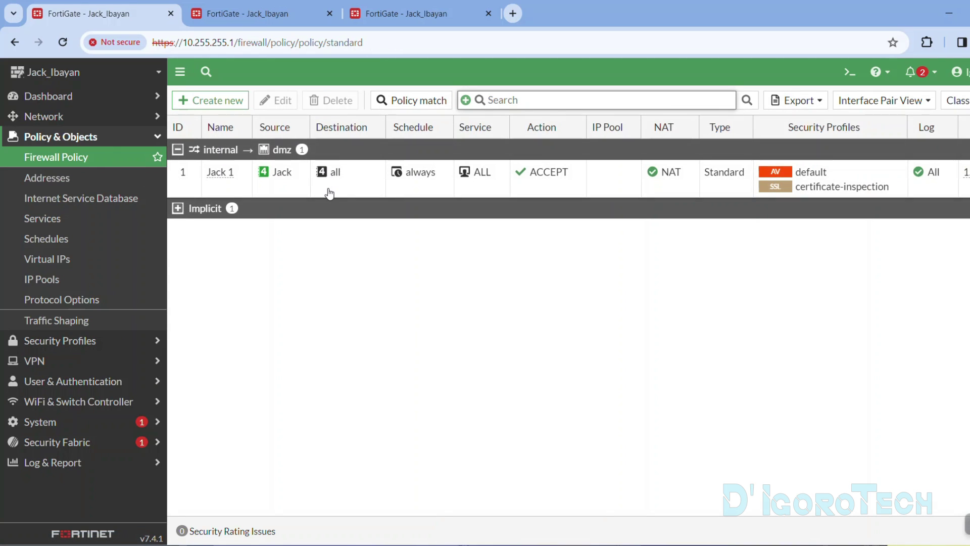
- Change the Jack 1 policy's outgoing interface from dmz to virtual-wan-link and save it
{"action": "left_click", "coordinate": [329, 194]}
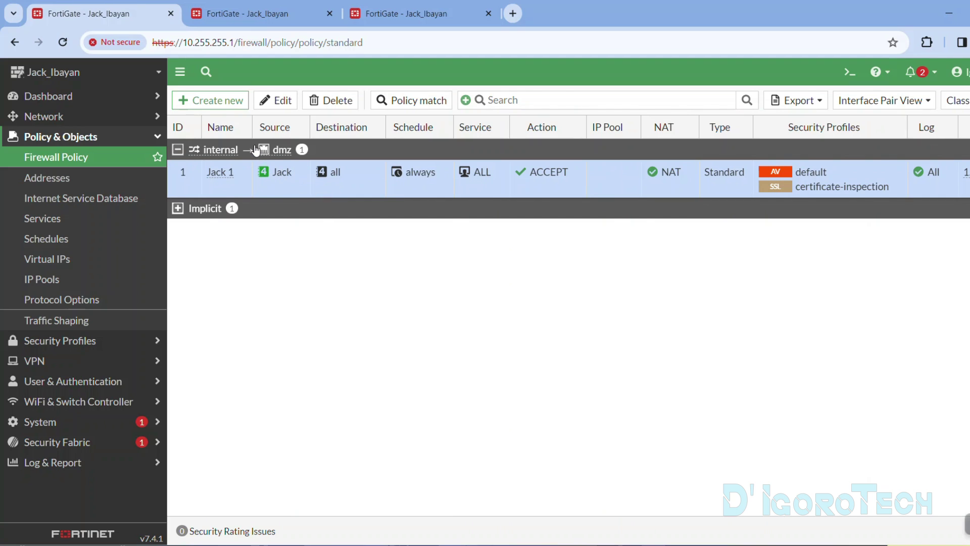
{"action": "double_click", "coordinate": [281, 187]}
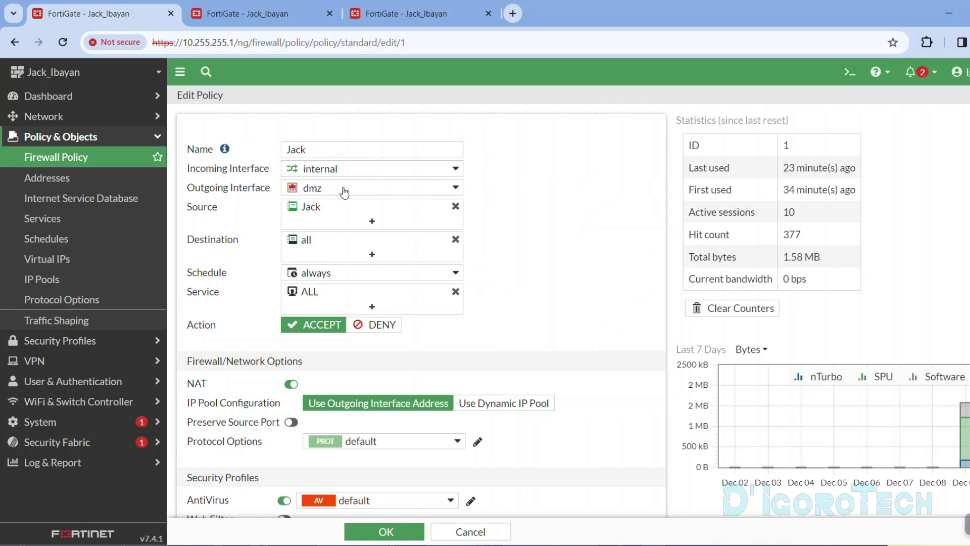
{"action": "left_click", "coordinate": [343, 190]}
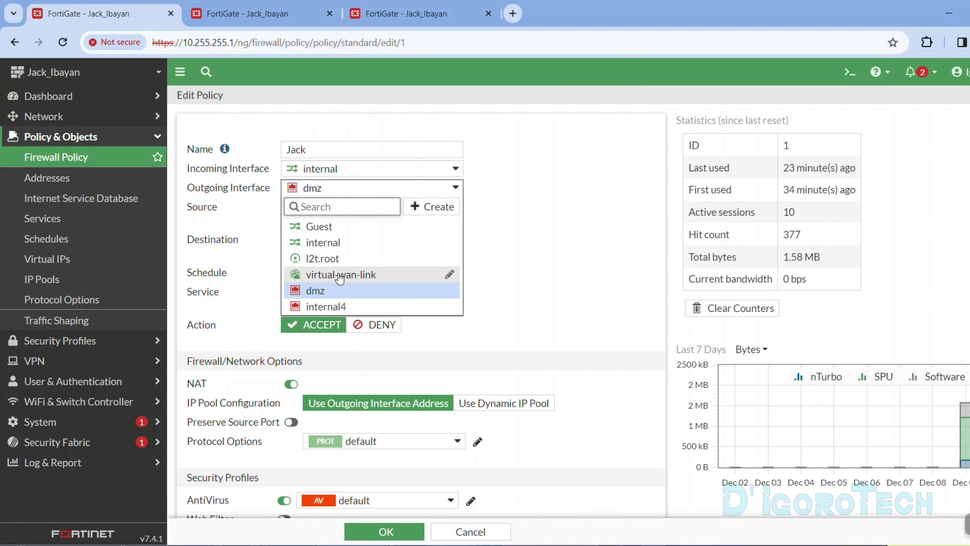
{"action": "mouse_move", "coordinate": [340, 279]}
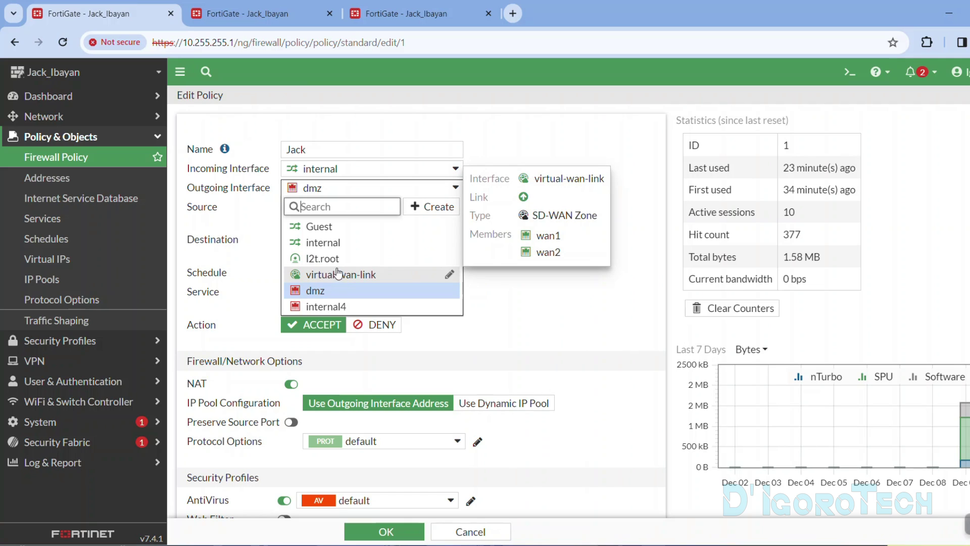
{"action": "key", "text": "ctrl+3"}
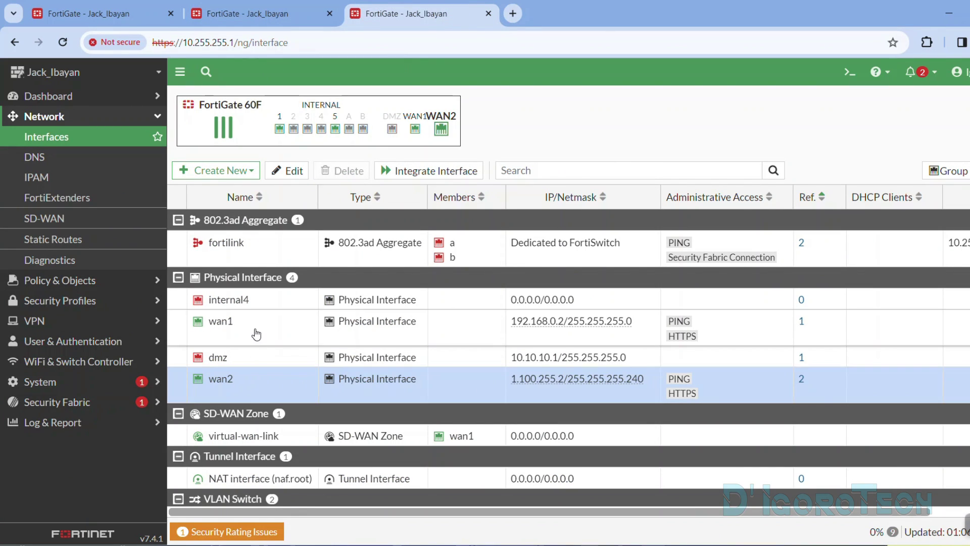
{"action": "mouse_move", "coordinate": [263, 435]}
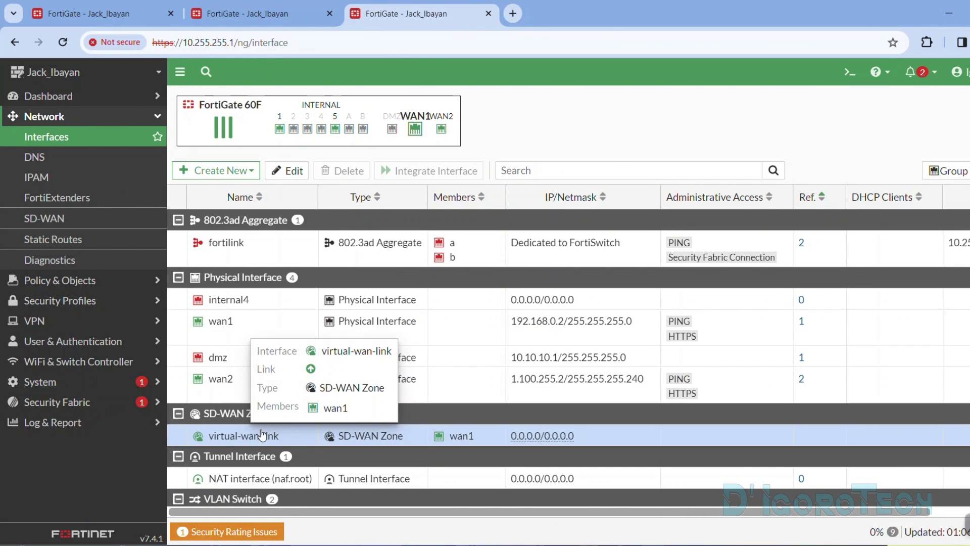
{"action": "key", "text": "ctrl+w"}
{"action": "left_click", "coordinate": [140, 17]}
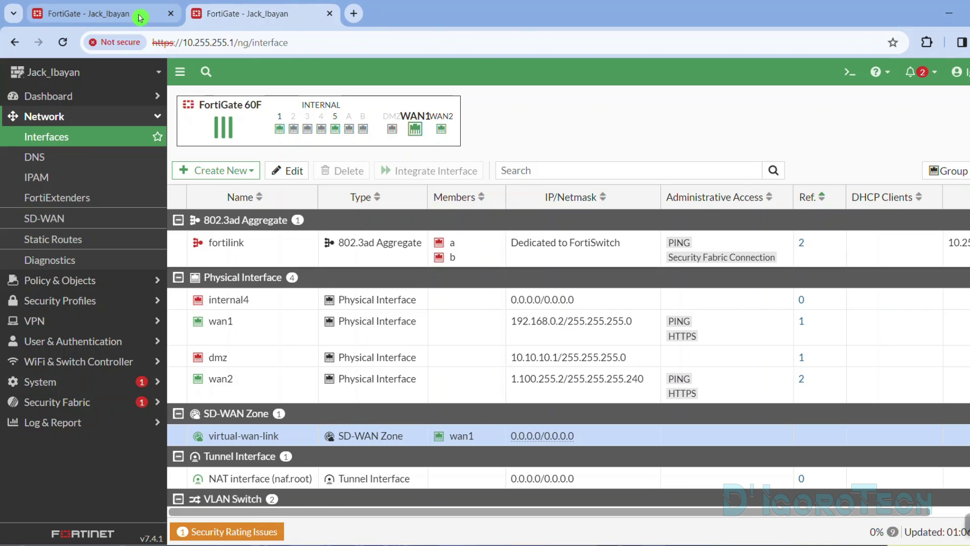
{"action": "left_click", "coordinate": [333, 276]}
{"action": "mouse_move", "coordinate": [331, 193]}
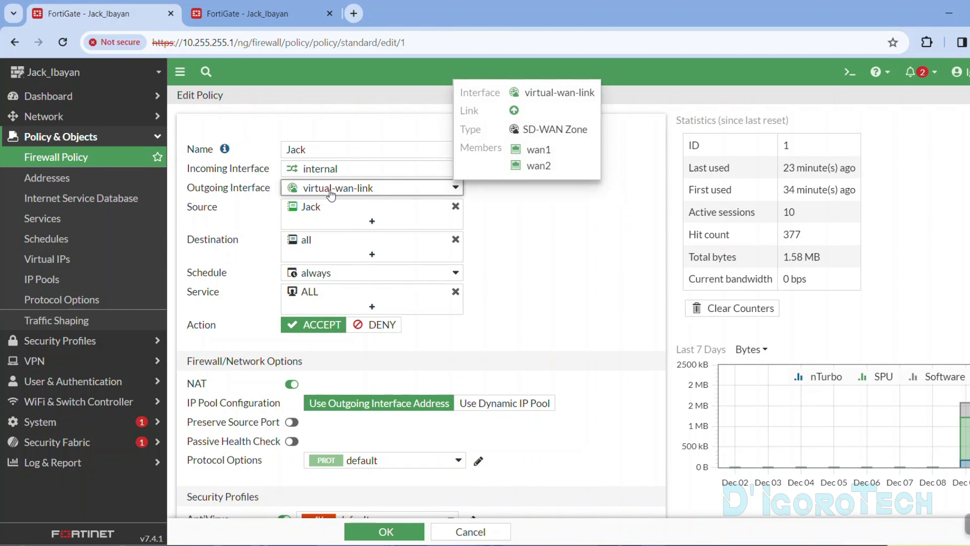
{"action": "scroll", "coordinate": [331, 193], "scroll_direction": "down", "scroll_amount": 5}
{"action": "left_click", "coordinate": [384, 530]}
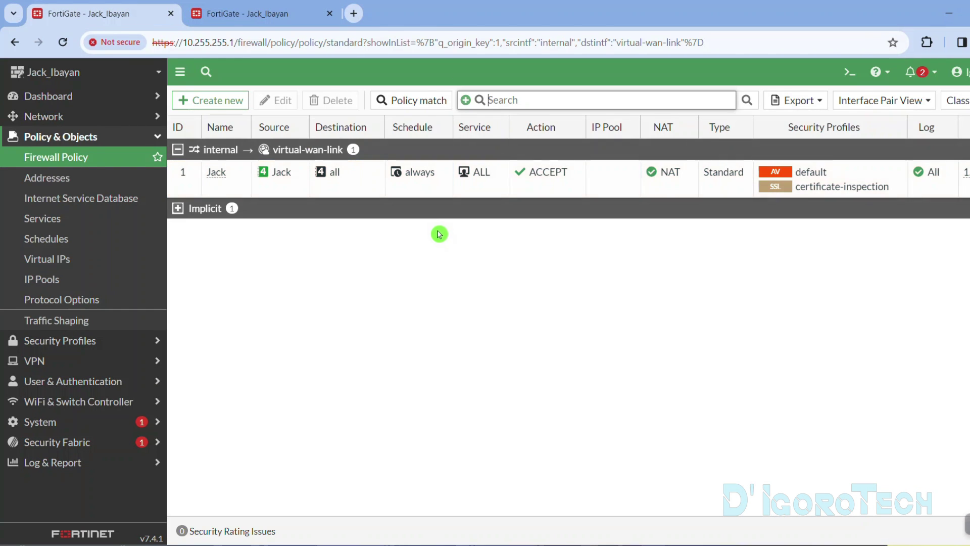
{"action": "left_click", "coordinate": [292, 187]}
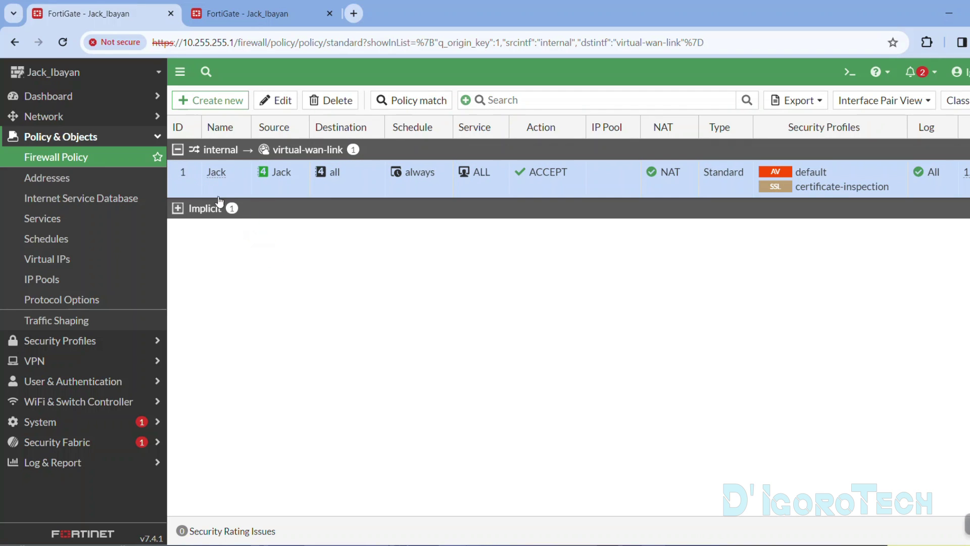
- Start a new LAN - Internet policy from internal to the virtual-wan-link zone
{"action": "left_click", "coordinate": [214, 100]}
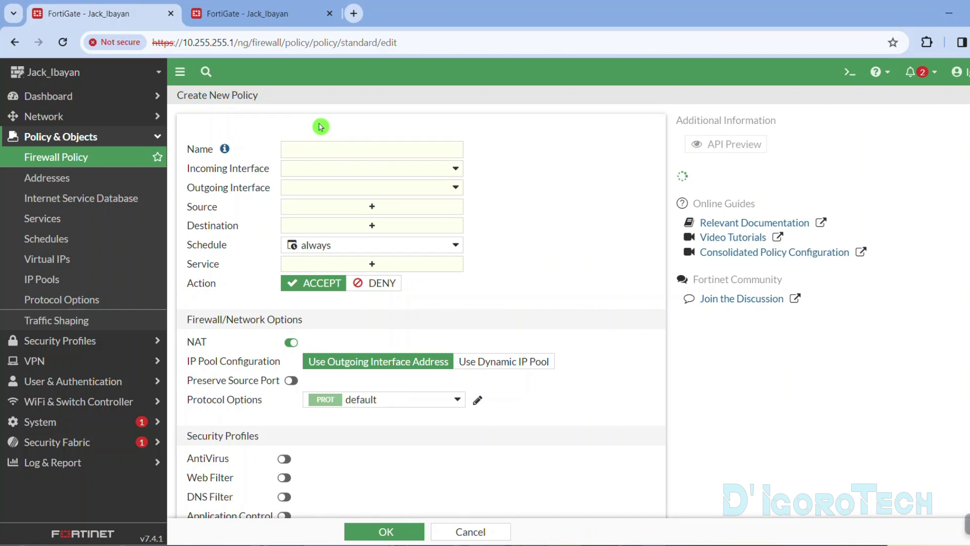
{"action": "left_click", "coordinate": [319, 147]}
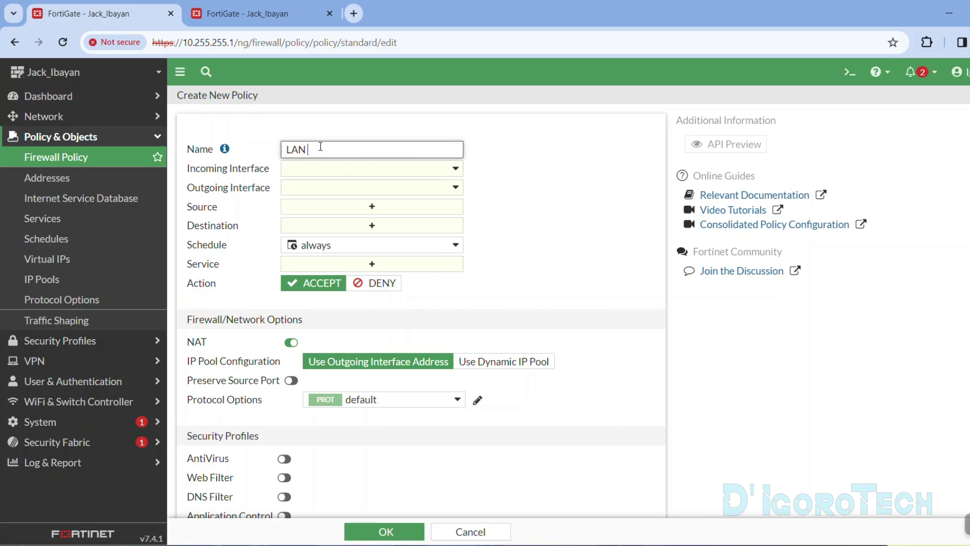
{"action": "left_click", "coordinate": [324, 172]}
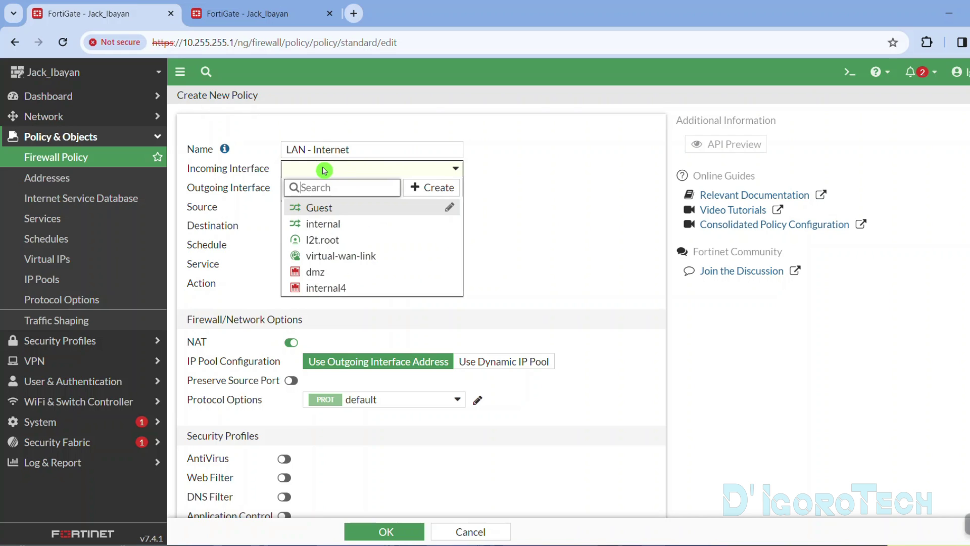
{"action": "left_click", "coordinate": [330, 224]}
{"action": "left_click", "coordinate": [332, 189]}
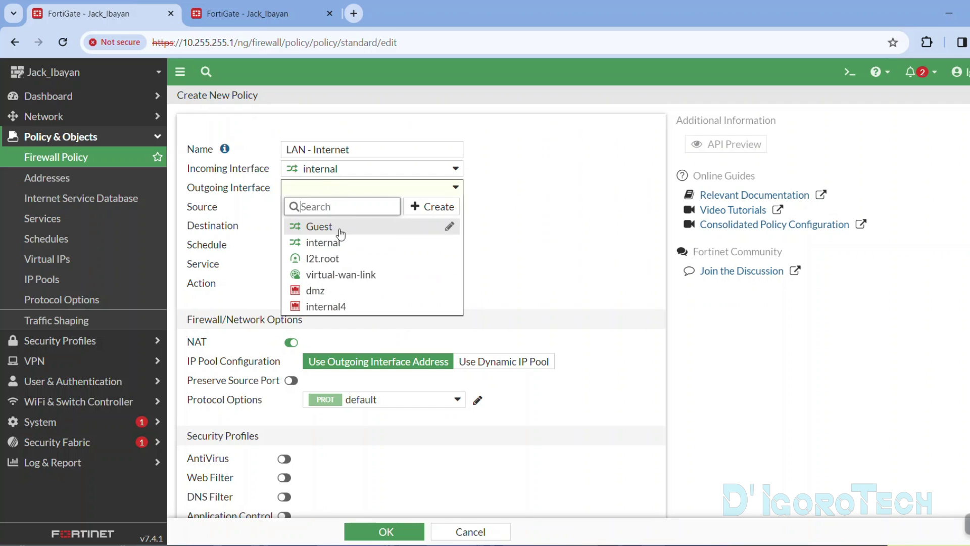
{"action": "left_click", "coordinate": [341, 274]}
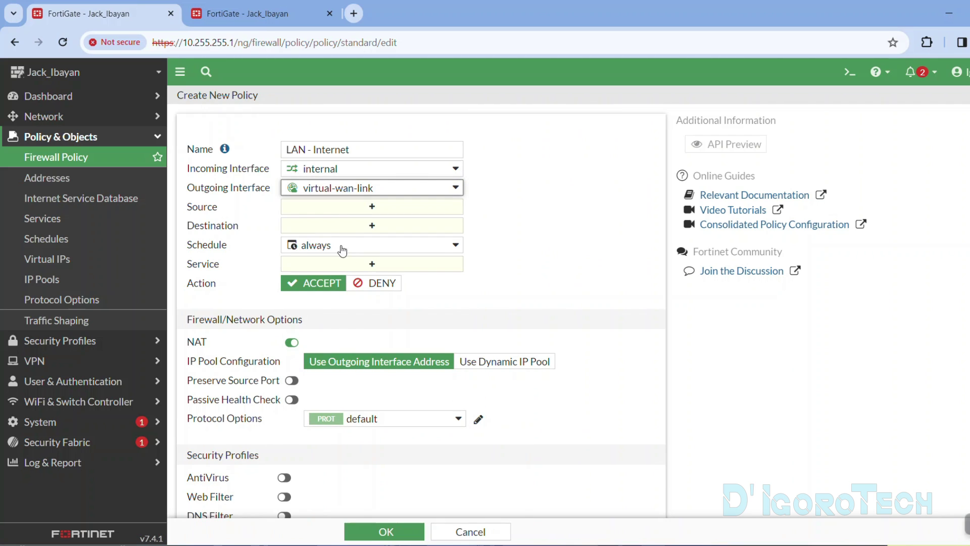
{"action": "left_click", "coordinate": [346, 193]}
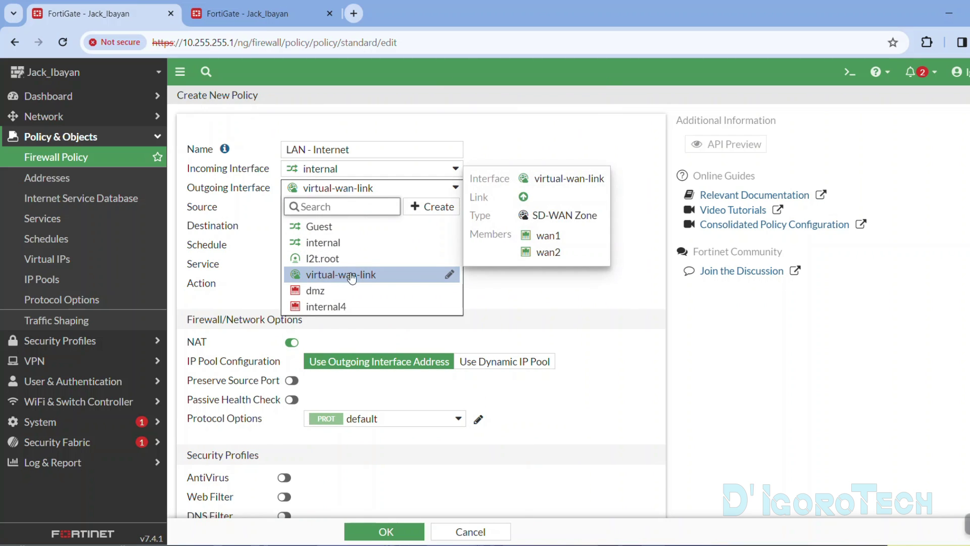
- Set the policy's source to internal, destination to all and service to ALL
{"action": "left_click_drag", "start_coordinate": [537, 235], "coordinate": [392, 275]}
{"action": "left_click", "coordinate": [392, 275]}
{"action": "left_click", "coordinate": [364, 208]}
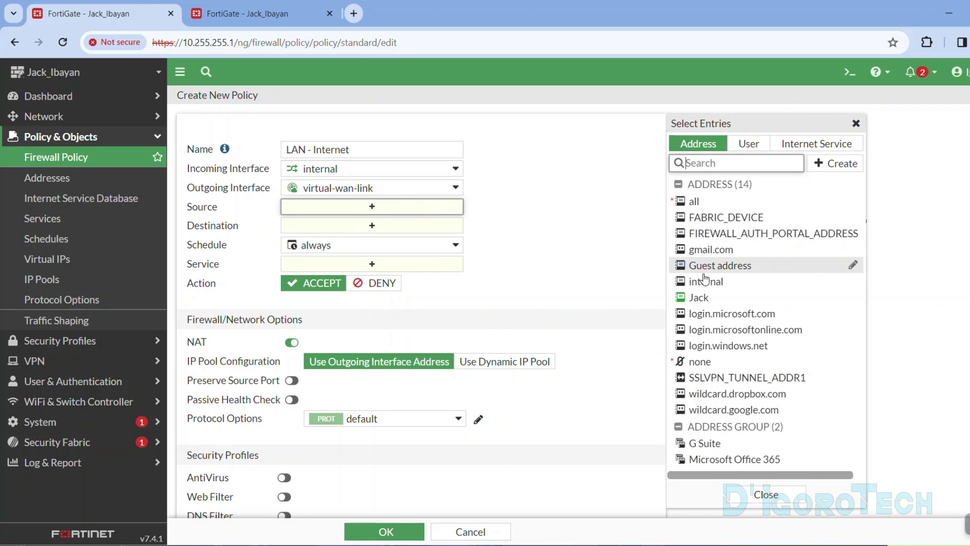
{"action": "left_click", "coordinate": [705, 281]}
{"action": "left_click", "coordinate": [403, 242]}
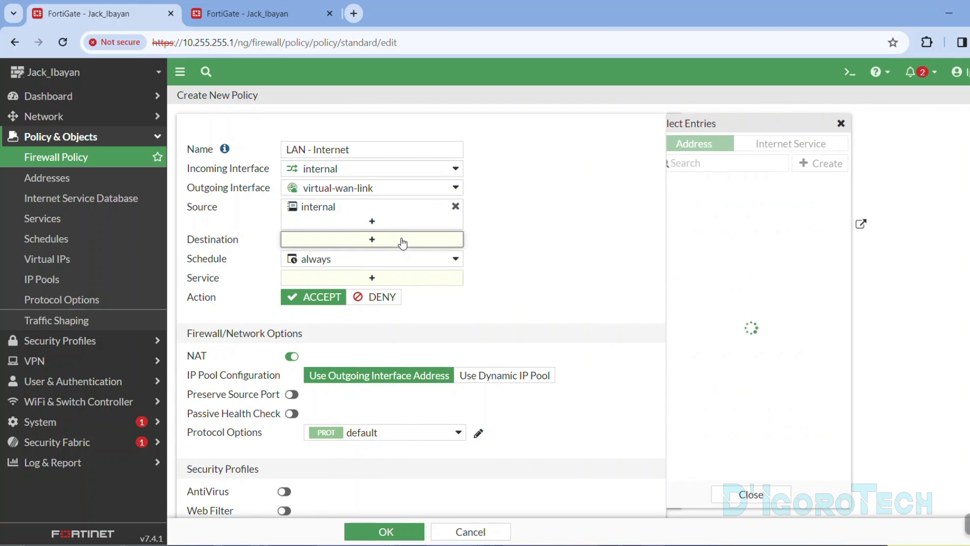
{"action": "left_click", "coordinate": [695, 201]}
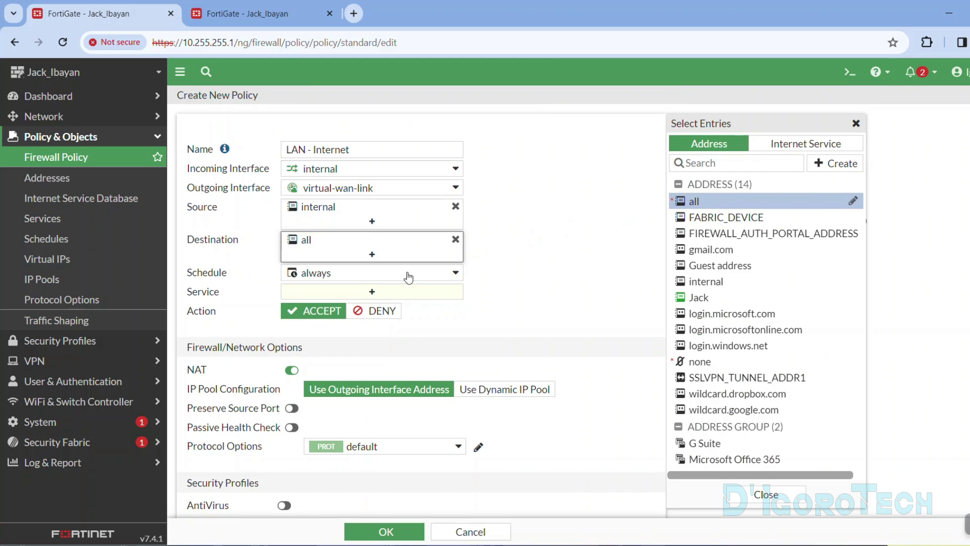
{"action": "left_click", "coordinate": [386, 291]}
{"action": "left_click", "coordinate": [726, 200]}
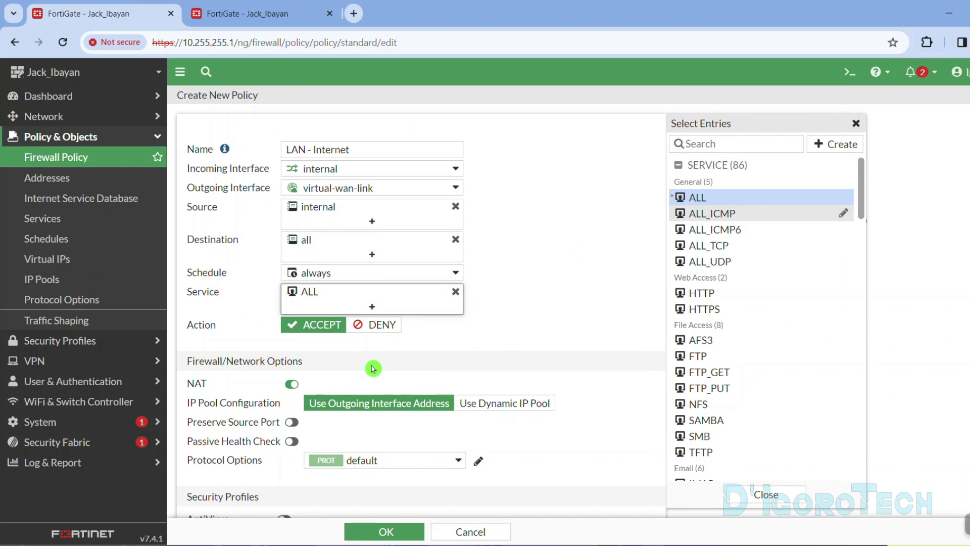
{"action": "left_click", "coordinate": [352, 363]}
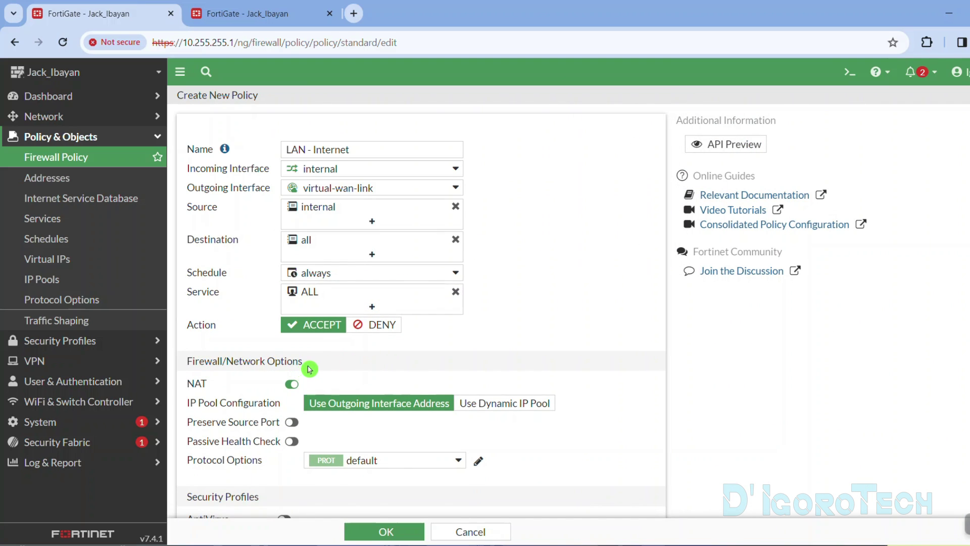
- Enable AntiVirus, Web Filter, DNS Filter, Application Control and IPS with certificate-inspection, log all sessions, and save
{"action": "scroll", "coordinate": [302, 368], "scroll_direction": "down", "scroll_amount": 3}
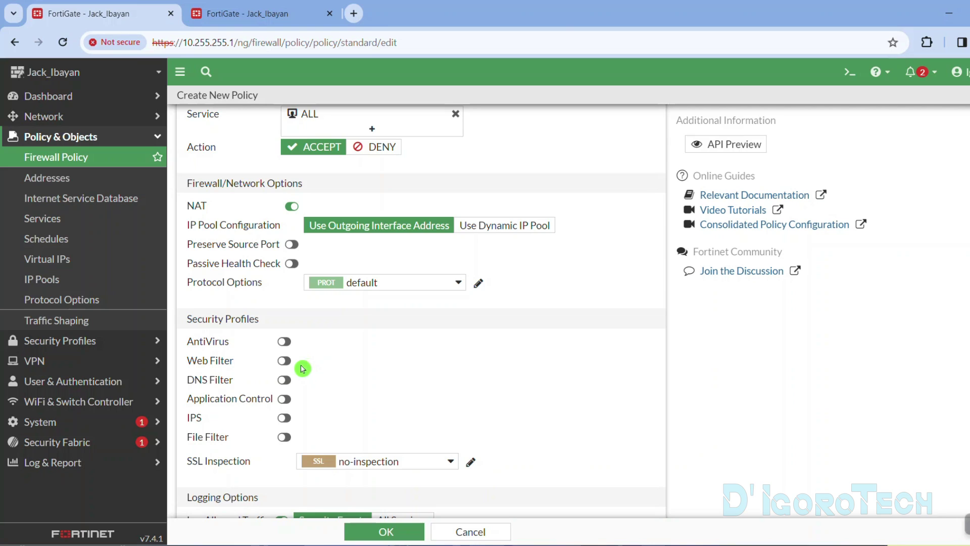
{"action": "left_click", "coordinate": [284, 341]}
{"action": "left_click", "coordinate": [284, 360]}
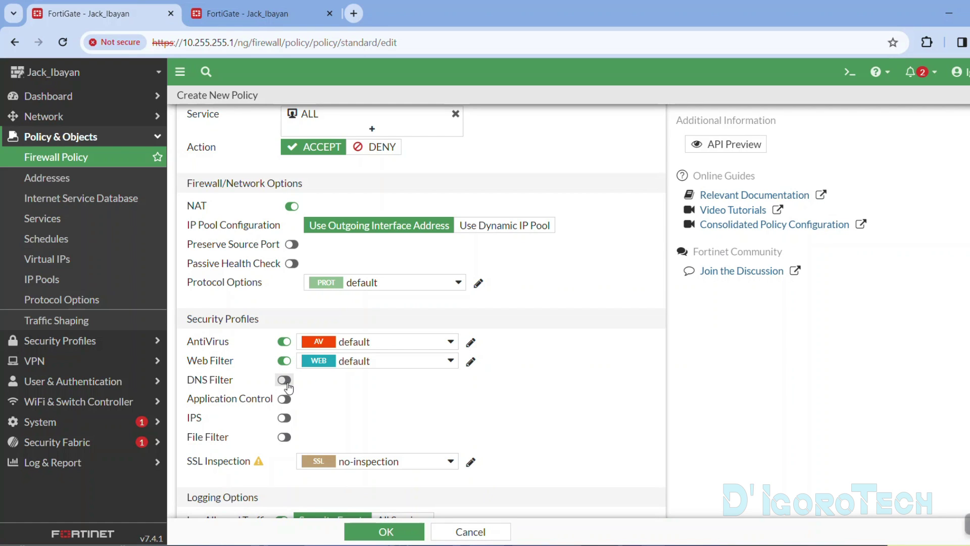
{"action": "left_click", "coordinate": [284, 380]}
{"action": "left_click", "coordinate": [284, 399]}
{"action": "left_click", "coordinate": [291, 419]}
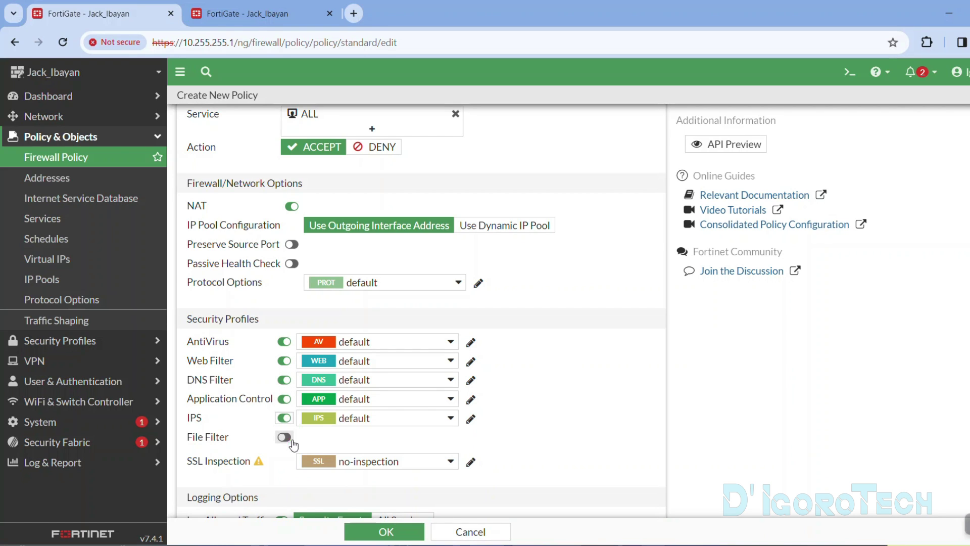
{"action": "left_click", "coordinate": [337, 465]}
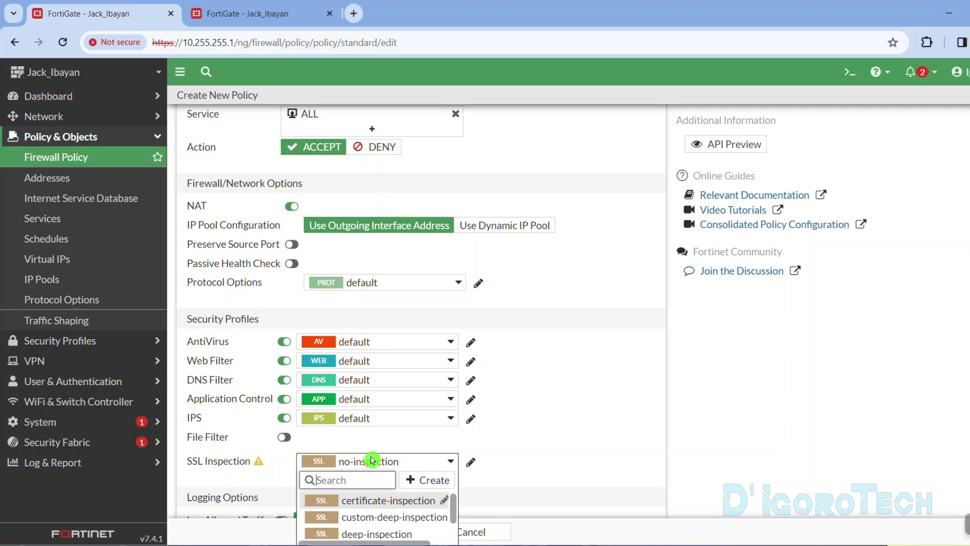
{"action": "left_click", "coordinate": [379, 500]}
{"action": "scroll", "coordinate": [455, 434], "scroll_direction": "down", "scroll_amount": 2}
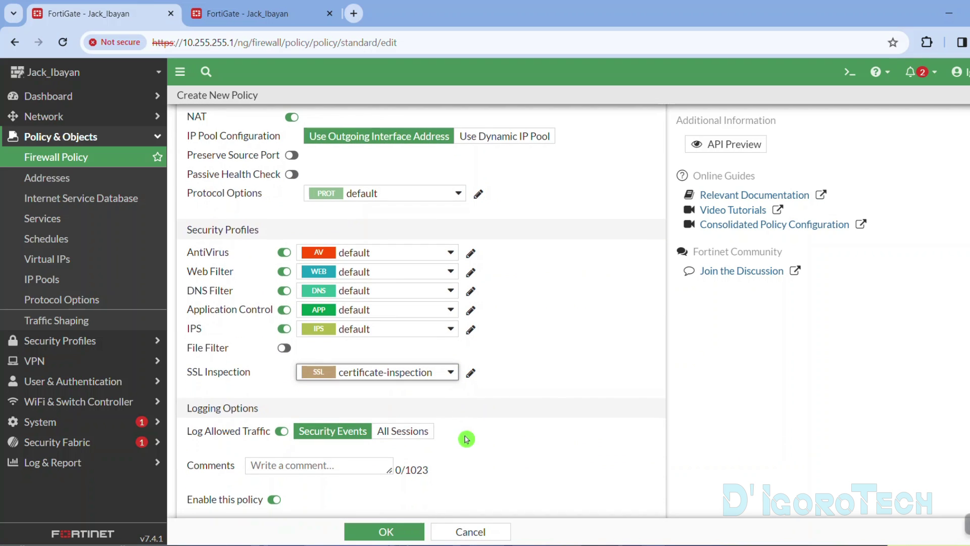
{"action": "left_click", "coordinate": [394, 441]}
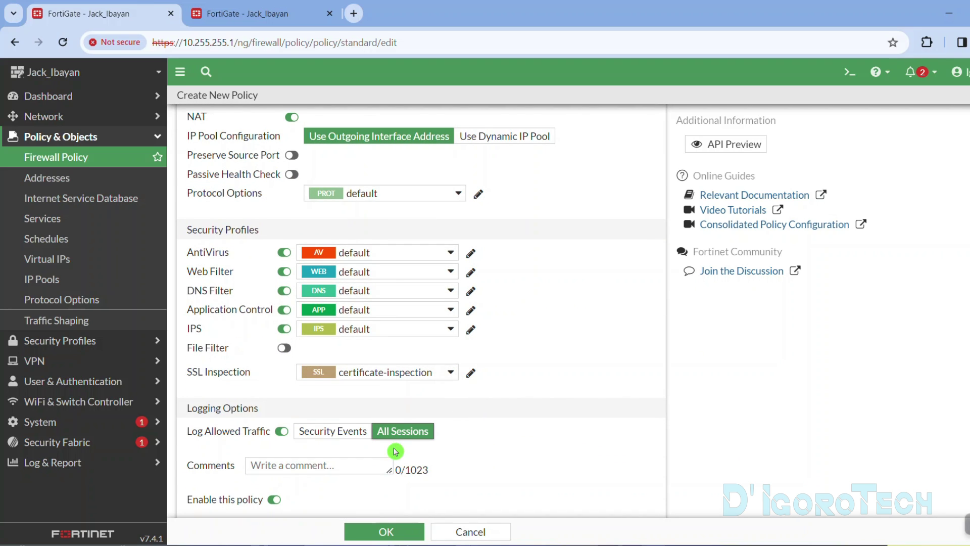
{"action": "left_click", "coordinate": [380, 533]}
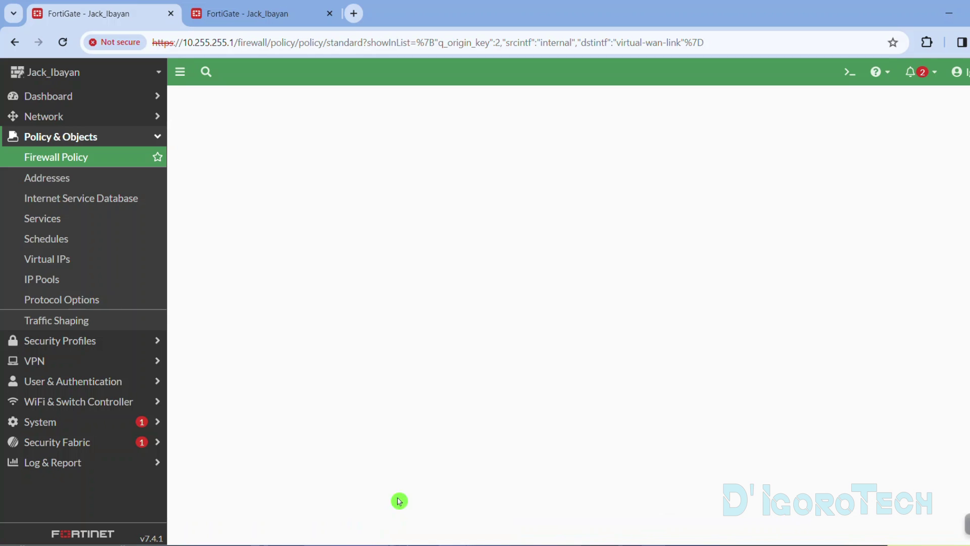
- Create and save the Guest - Internet policy from Guest to virtual-wan-link
{"action": "left_click", "coordinate": [248, 223]}
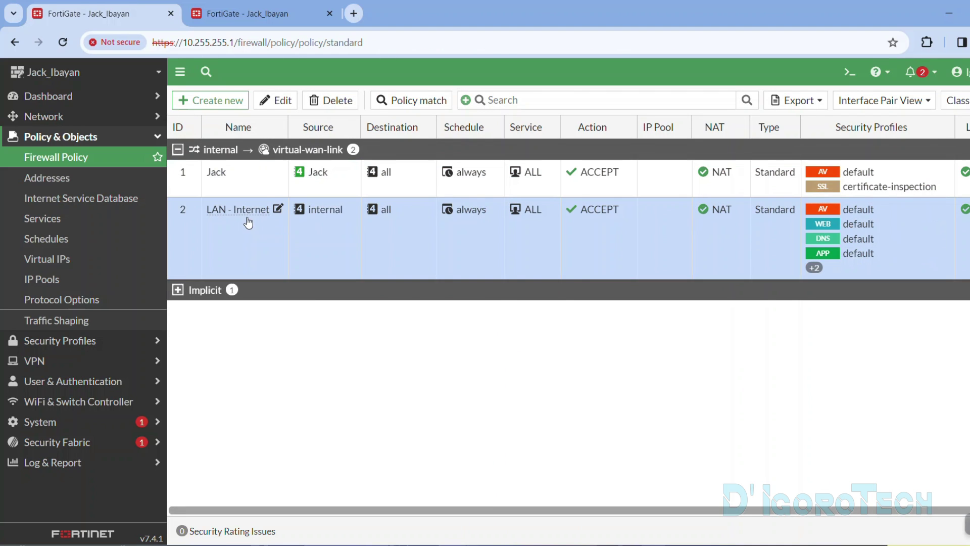
{"action": "left_click", "coordinate": [206, 100]}
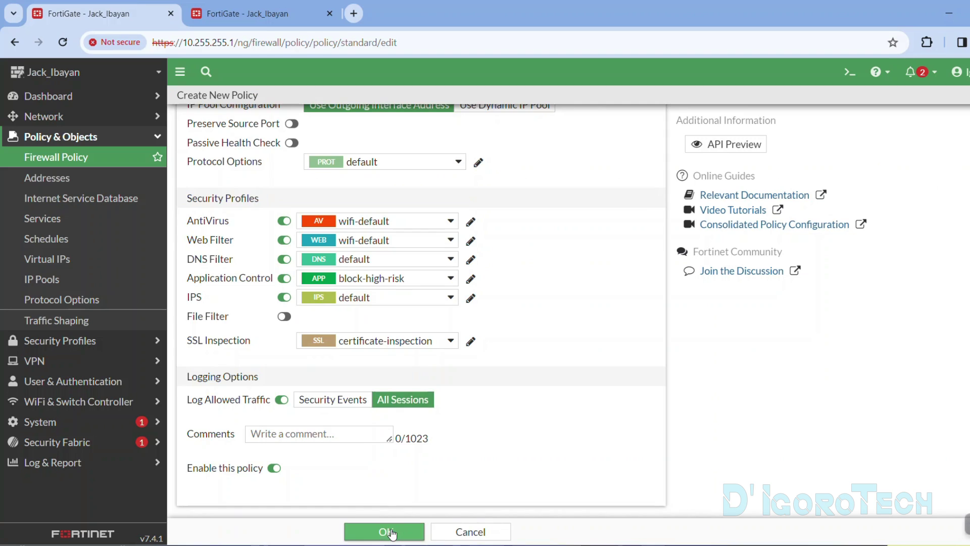
{"action": "left_click", "coordinate": [383, 531]}
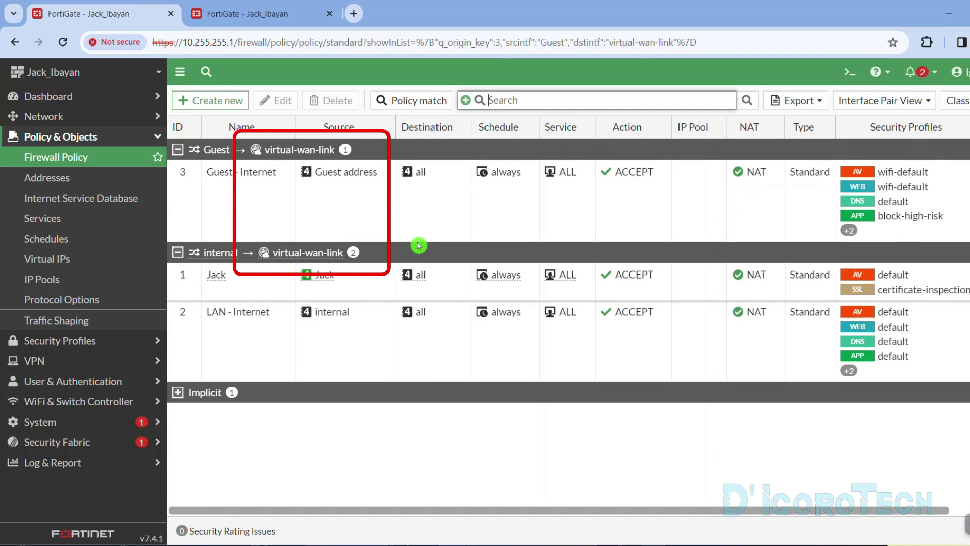
- Switch to the browser tab showing Network > SD-WAN > SD-WAN Rules
{"action": "left_click", "coordinate": [273, 13]}
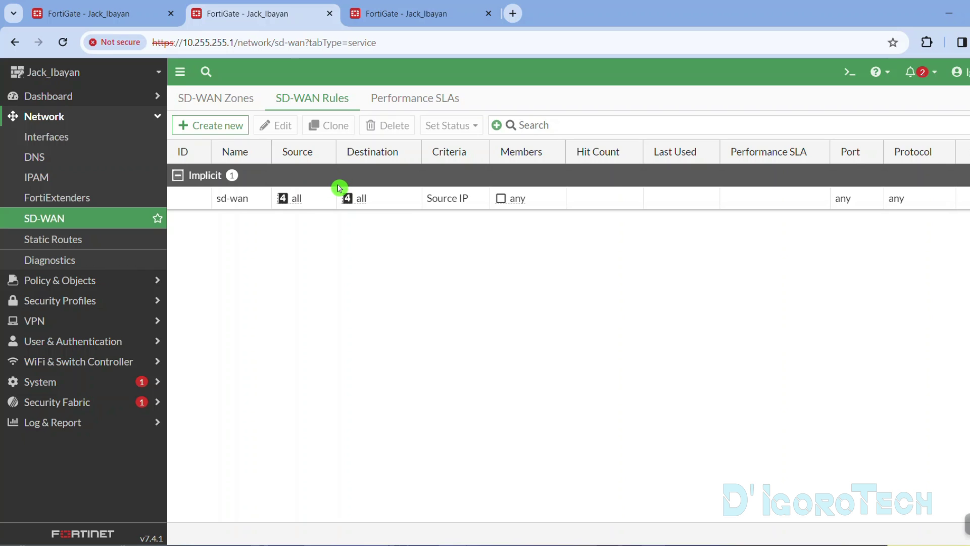
- Start a new SD-WAN rule named Jack - WAN1 with source address Jack
{"action": "left_click", "coordinate": [223, 132]}
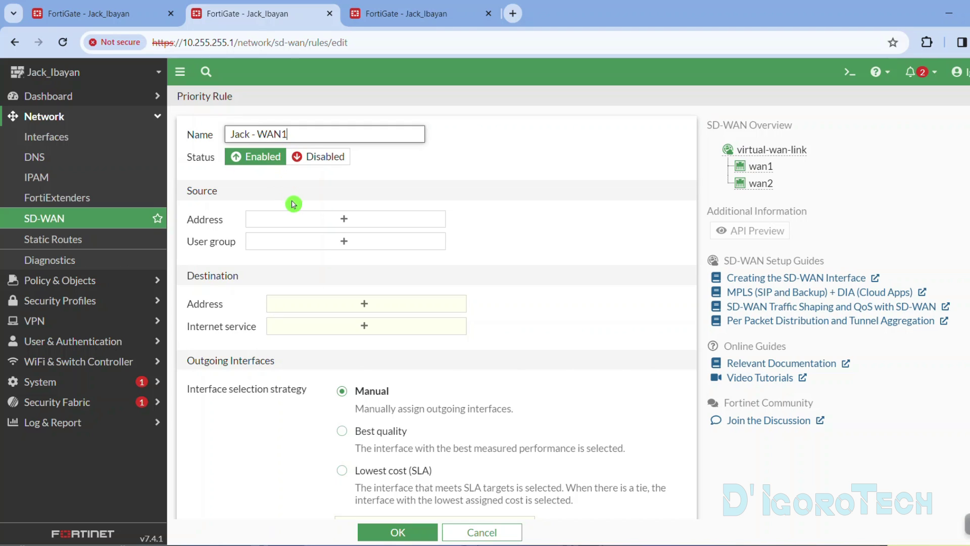
{"action": "left_click", "coordinate": [309, 219]}
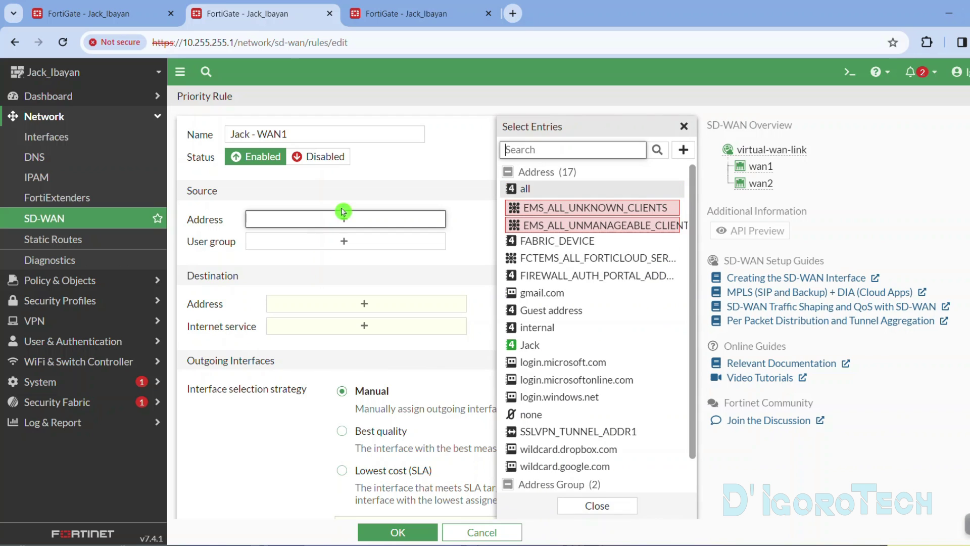
{"action": "left_click", "coordinate": [528, 344]}
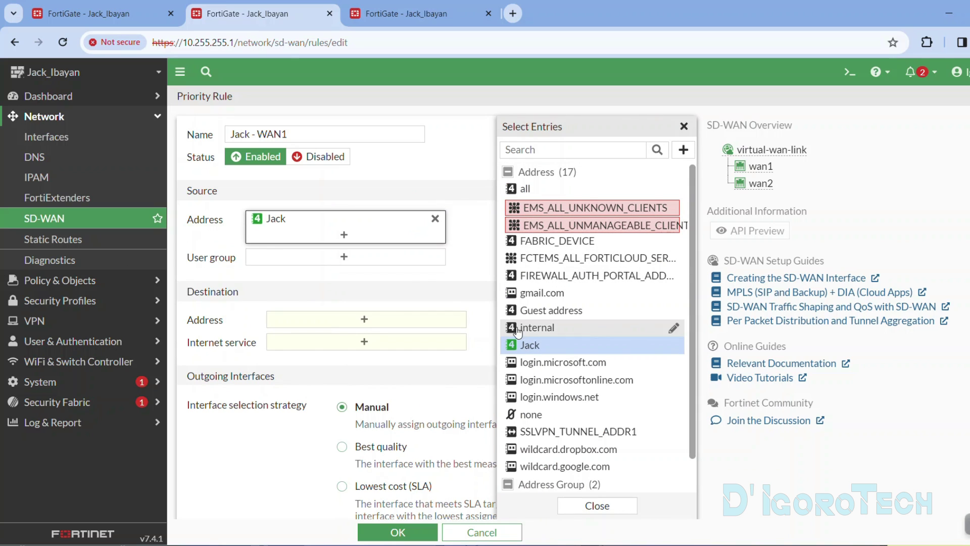
{"action": "left_click", "coordinate": [343, 260]}
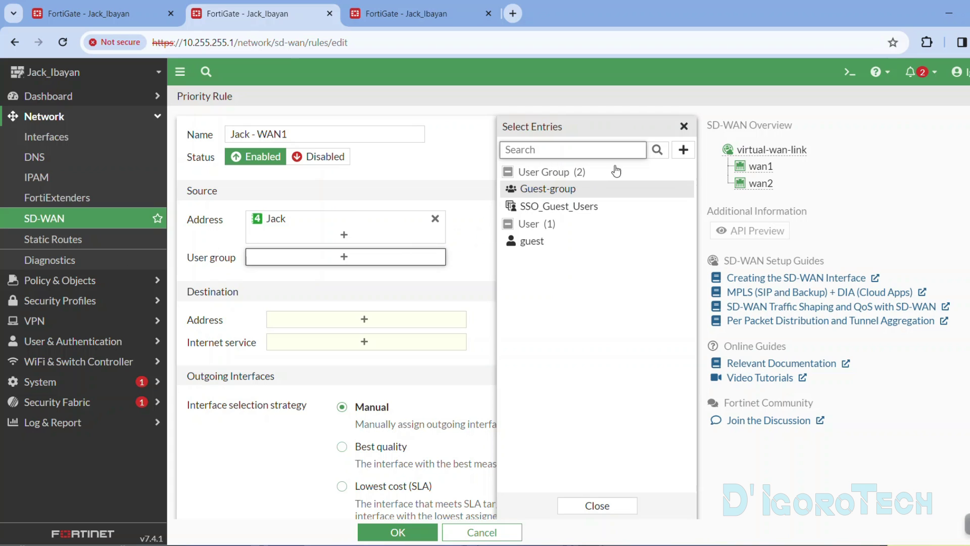
{"action": "left_click", "coordinate": [684, 127]}
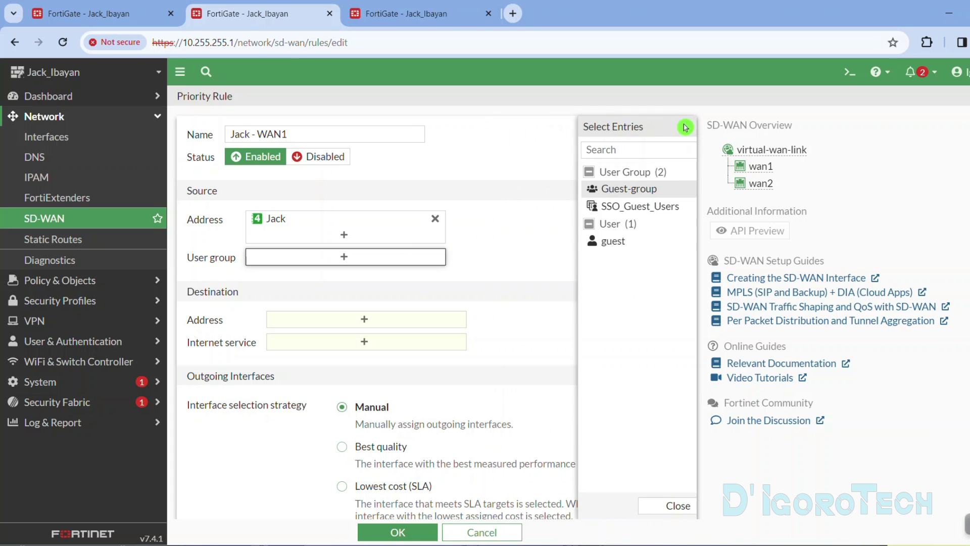
- Set the rule's destination address to all and review the remaining settings
{"action": "left_click", "coordinate": [364, 321]}
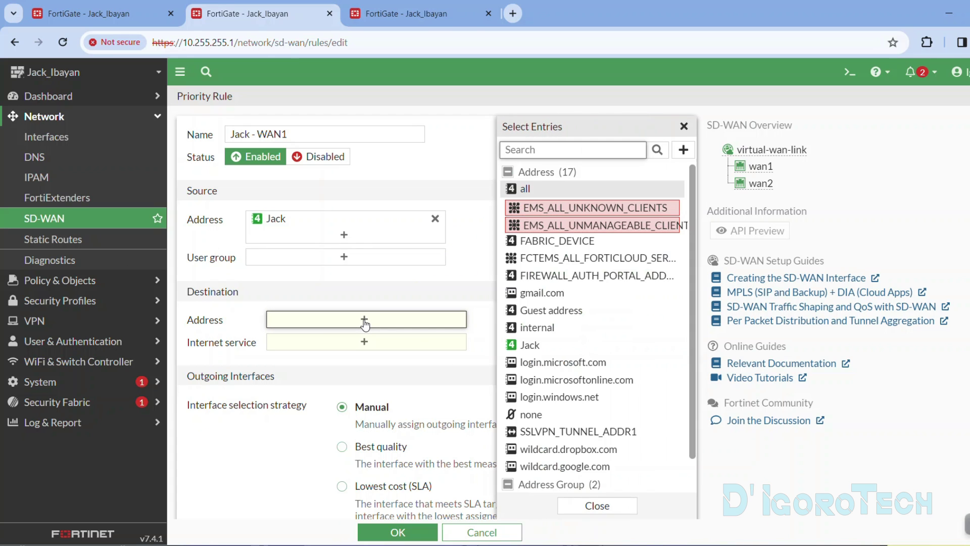
{"action": "left_click", "coordinate": [369, 361]}
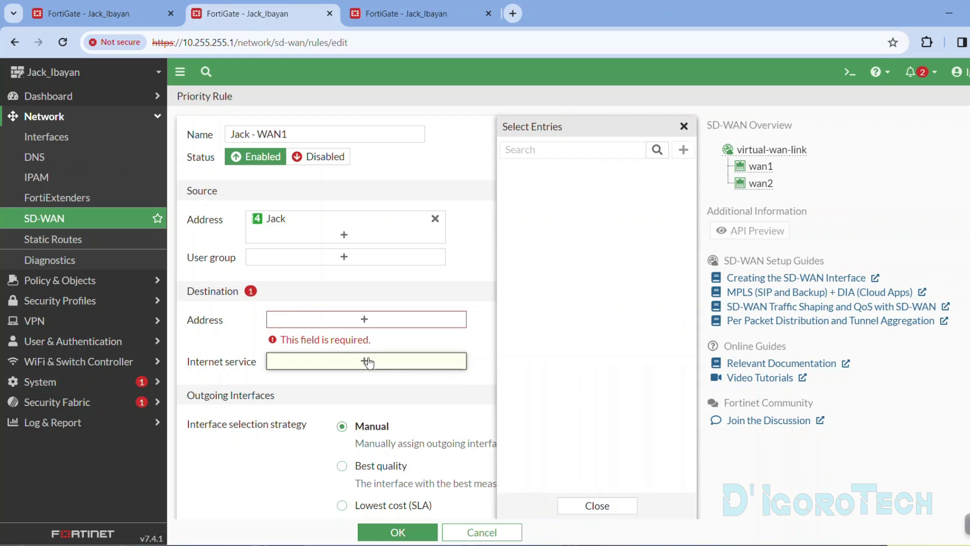
{"action": "left_click", "coordinate": [357, 324]}
{"action": "left_click", "coordinate": [525, 189]}
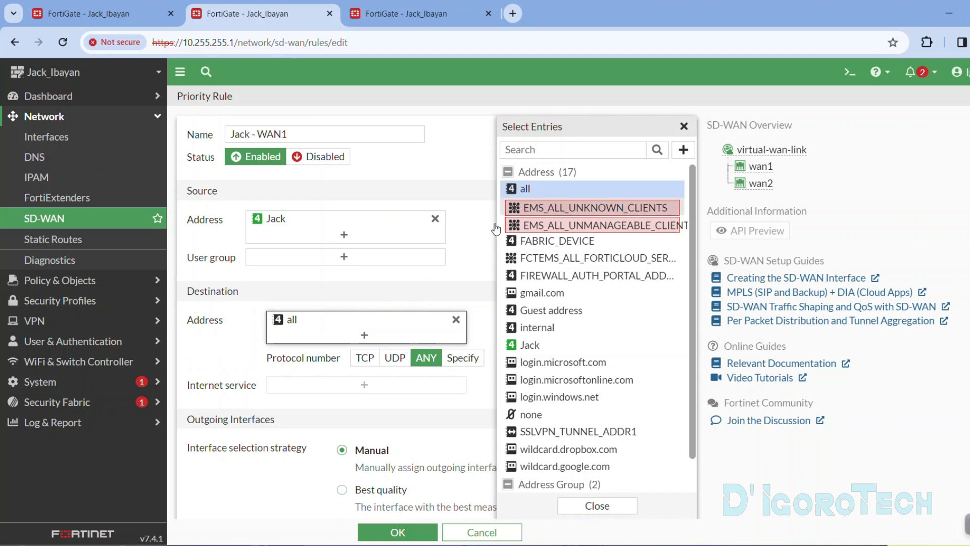
{"action": "left_click", "coordinate": [430, 309]}
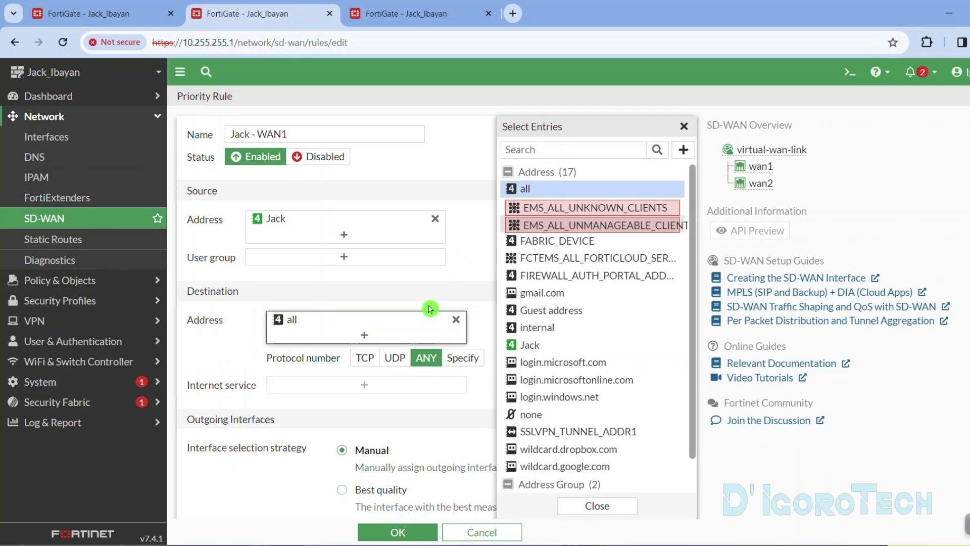
{"action": "left_click", "coordinate": [260, 362]}
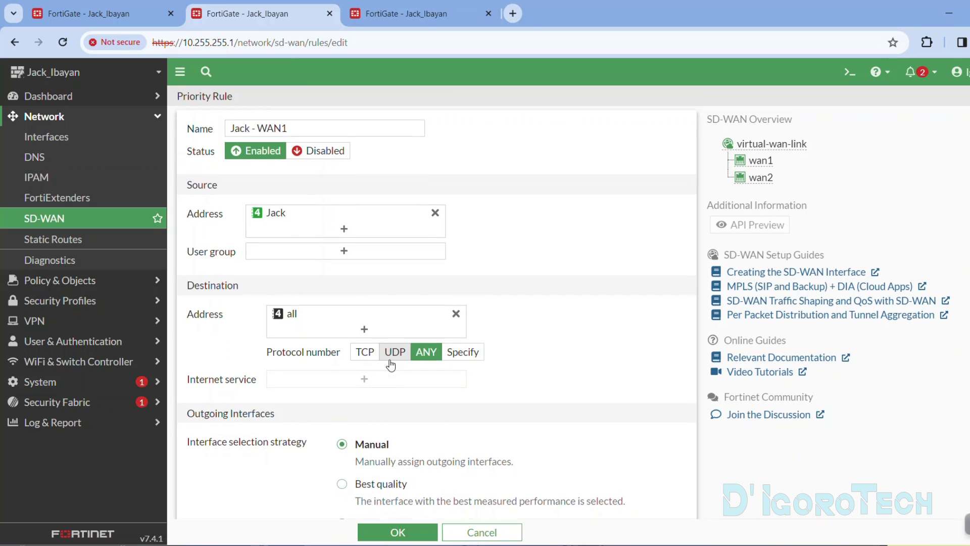
{"action": "scroll", "coordinate": [395, 361], "scroll_direction": "down", "scroll_amount": 1}
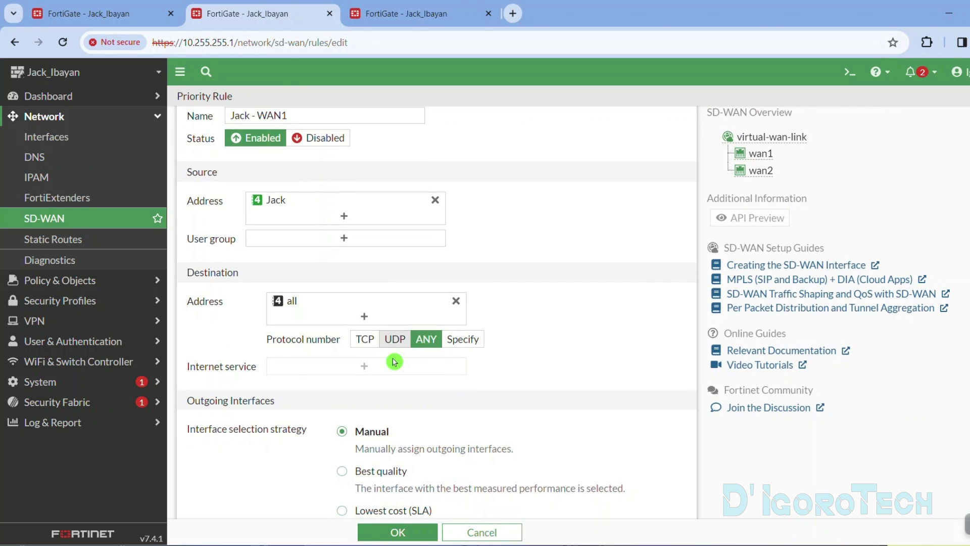
{"action": "scroll", "coordinate": [399, 353], "scroll_direction": "down", "scroll_amount": 4}
{"action": "scroll", "coordinate": [412, 336], "scroll_direction": "up", "scroll_amount": 2}
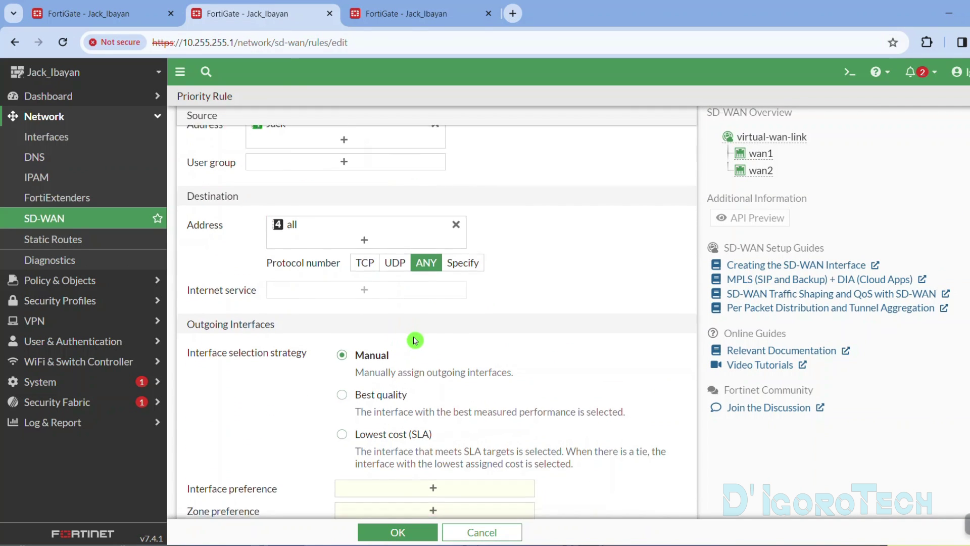
{"action": "scroll", "coordinate": [414, 333], "scroll_direction": "down", "scroll_amount": 2}
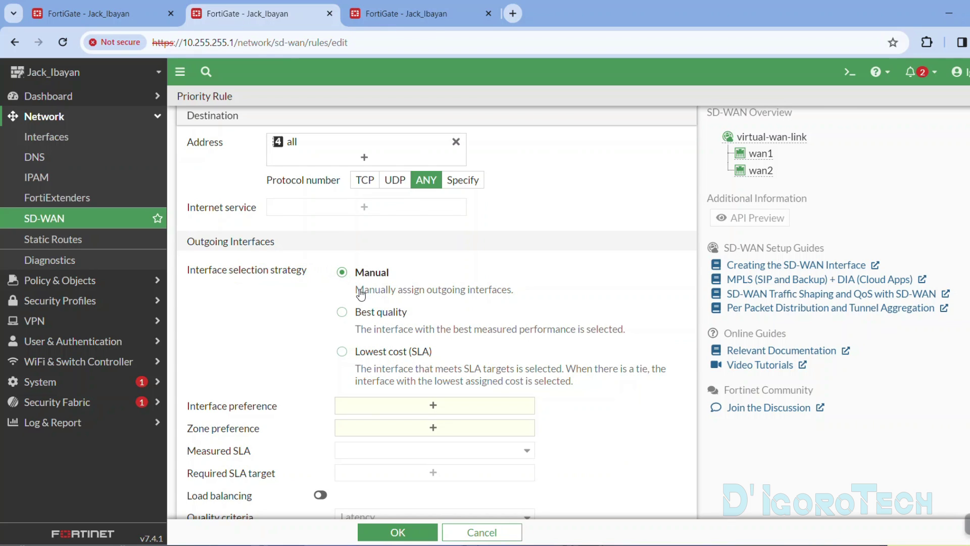
{"action": "left_click_drag", "start_coordinate": [354, 292], "coordinate": [502, 300]}
- Choose the Best quality strategy with wan1 as the preferred interface
{"action": "left_click", "coordinate": [453, 317]}
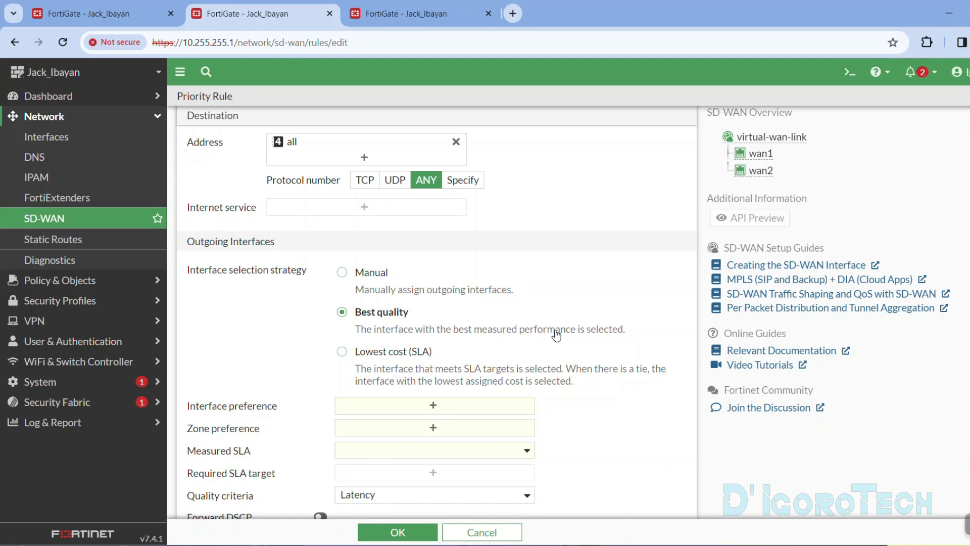
{"action": "scroll", "coordinate": [409, 353], "scroll_direction": "down", "scroll_amount": 1}
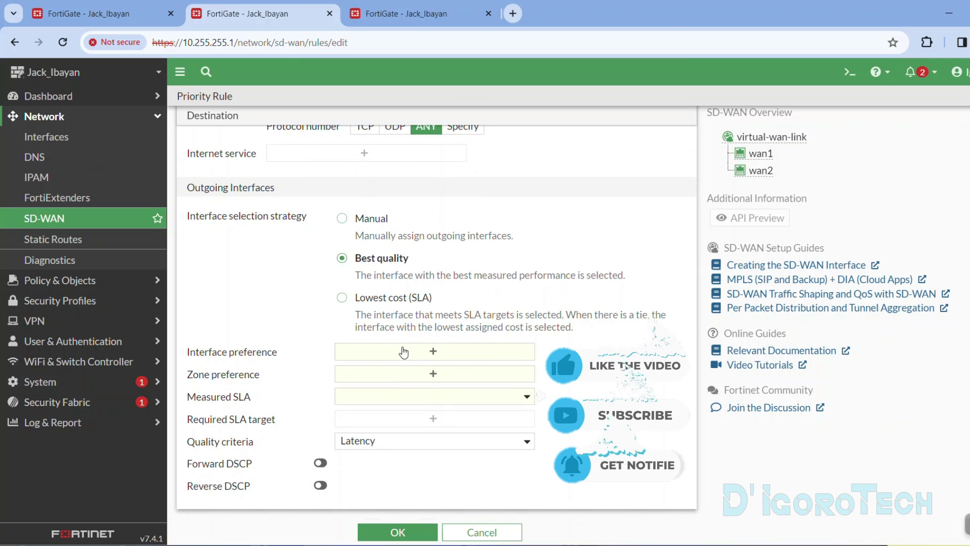
{"action": "left_click", "coordinate": [438, 350]}
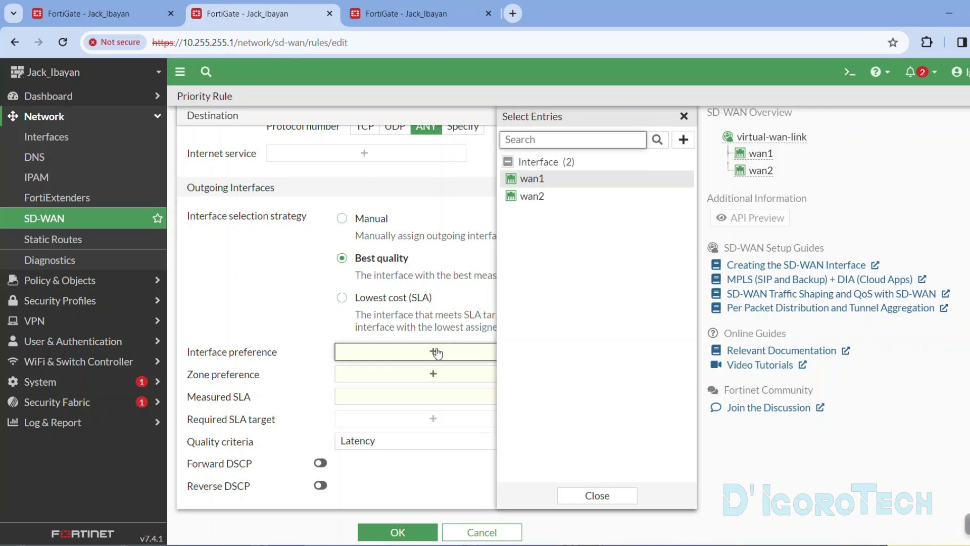
{"action": "mouse_move", "coordinate": [533, 183]}
{"action": "left_click", "coordinate": [533, 182]}
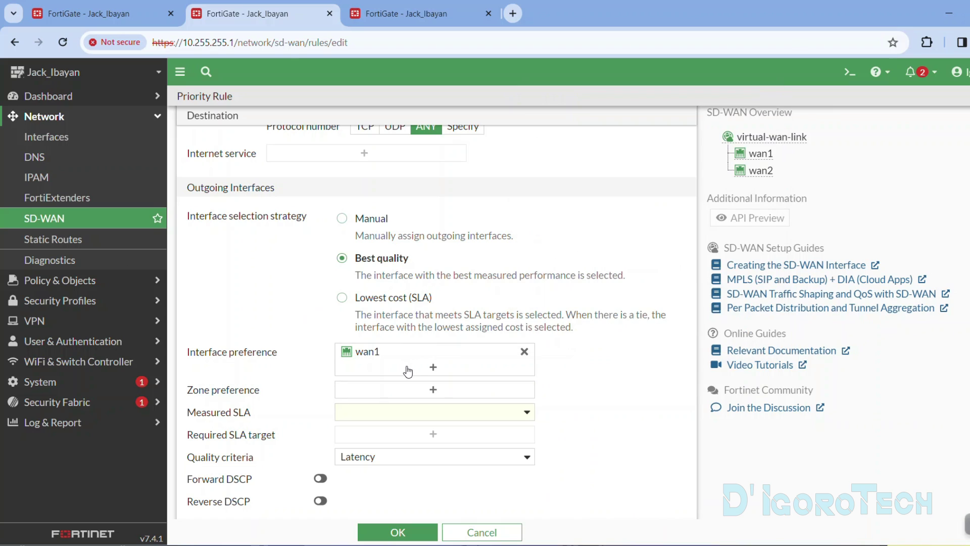
{"action": "left_click", "coordinate": [432, 392]}
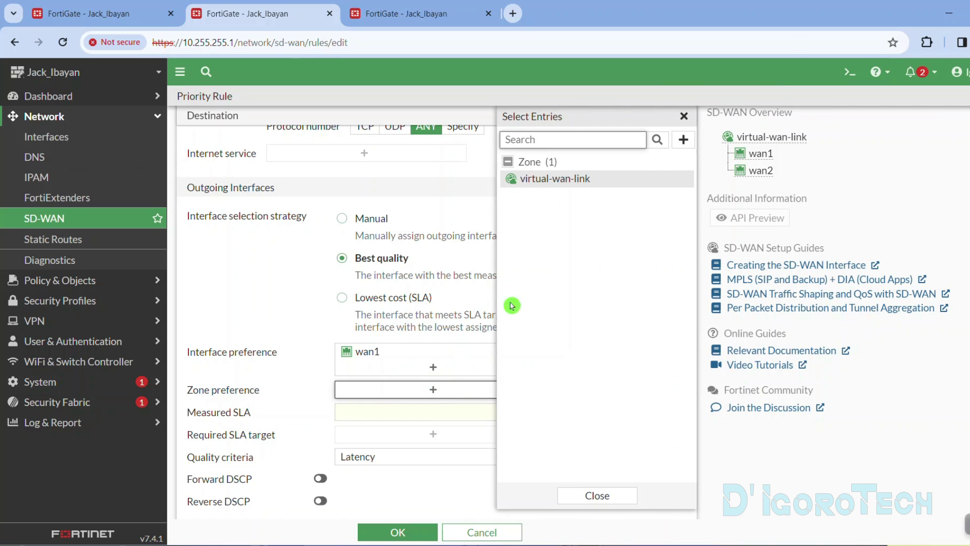
{"action": "left_click", "coordinate": [684, 116]}
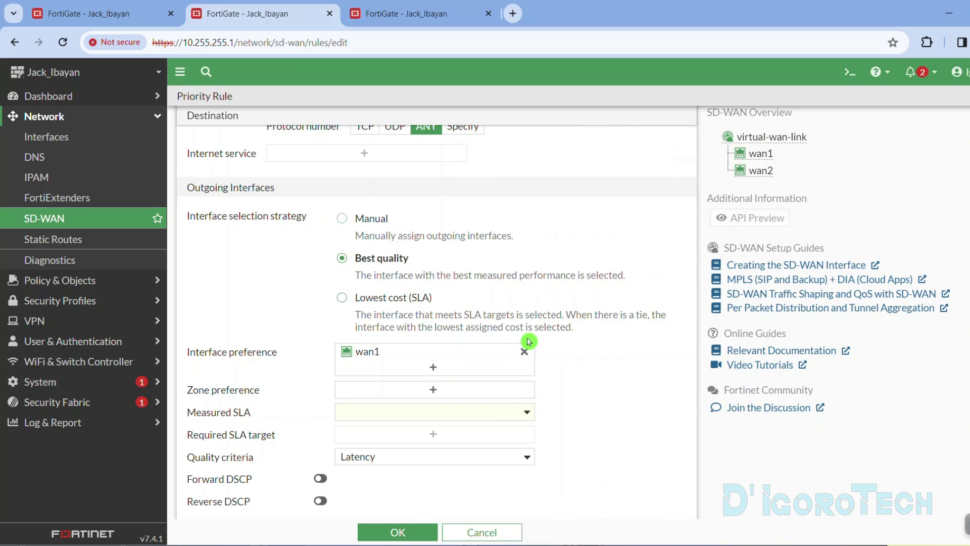
- Measure with the Ping Google DNS SLA on Latency and try saving, which fails on the invalid name
{"action": "left_click", "coordinate": [463, 411]}
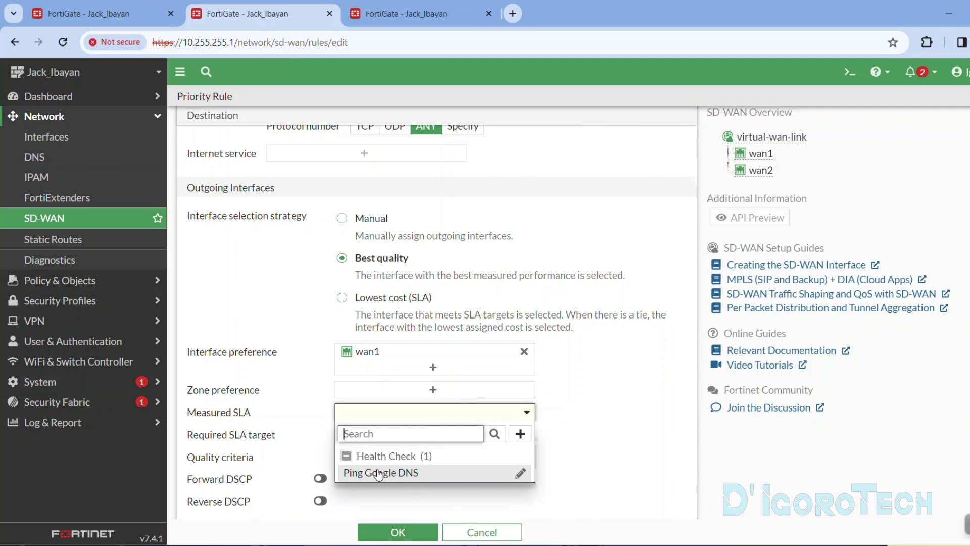
{"action": "left_click", "coordinate": [388, 473]}
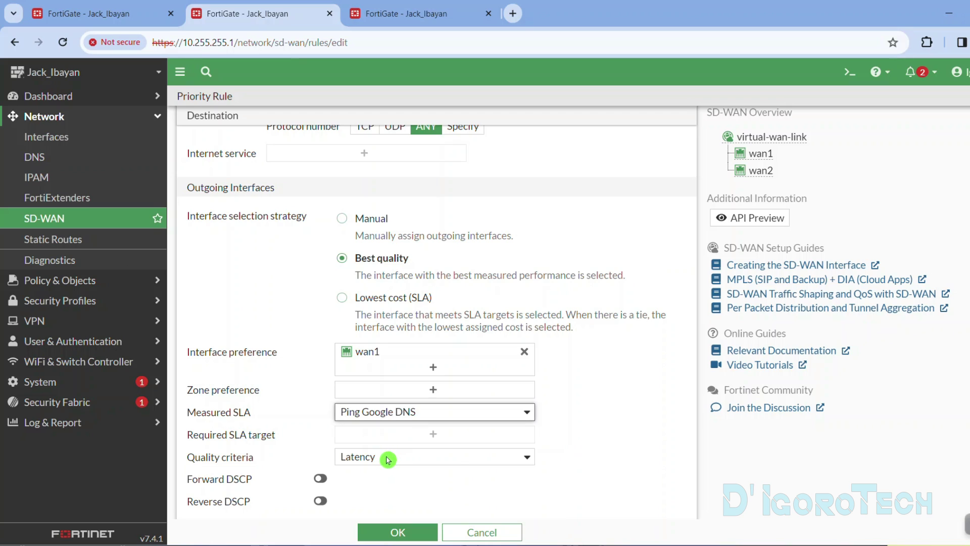
{"action": "left_click", "coordinate": [389, 457]}
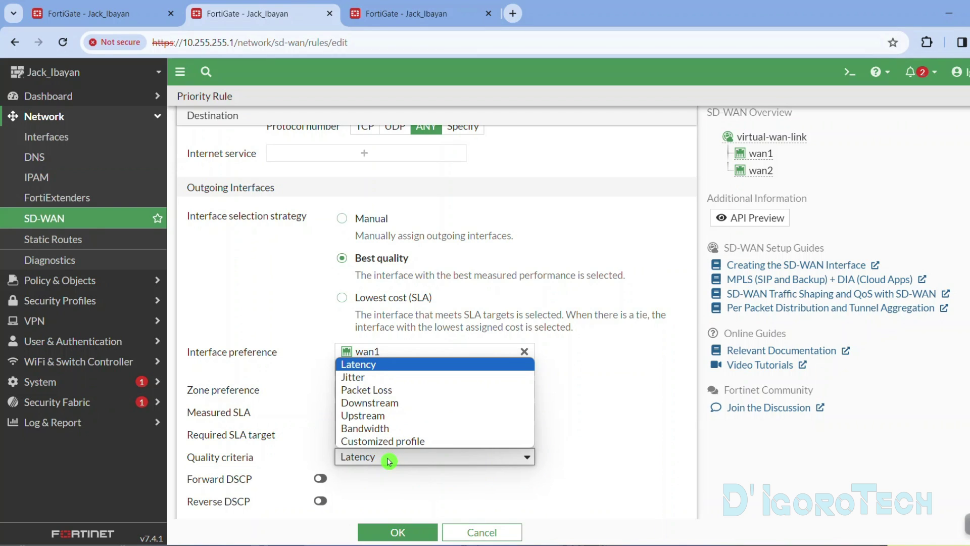
{"action": "left_click", "coordinate": [389, 464]}
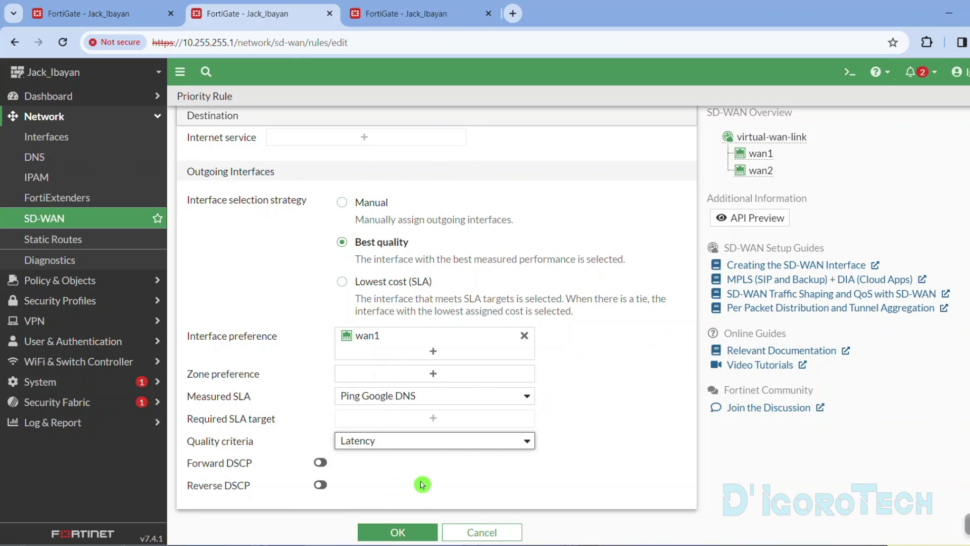
{"action": "left_click", "coordinate": [407, 528]}
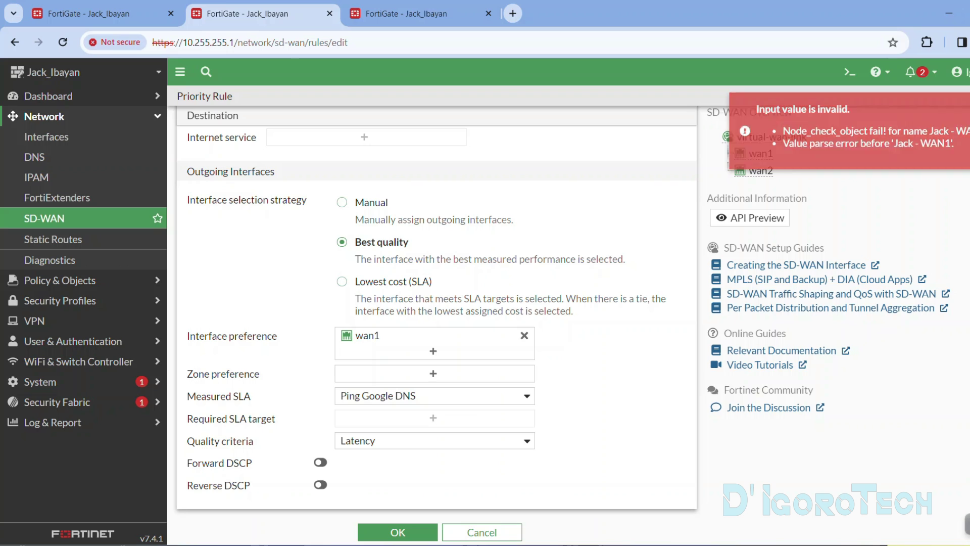
{"action": "scroll", "coordinate": [586, 230], "scroll_direction": "up", "scroll_amount": 5}
- Rename the rule to 'Jack' by deleting ' WAN1', save it, then start a new priority rule
{"action": "left_click", "coordinate": [252, 137]}
{"action": "left_click_drag", "start_coordinate": [252, 138], "coordinate": [339, 134]}
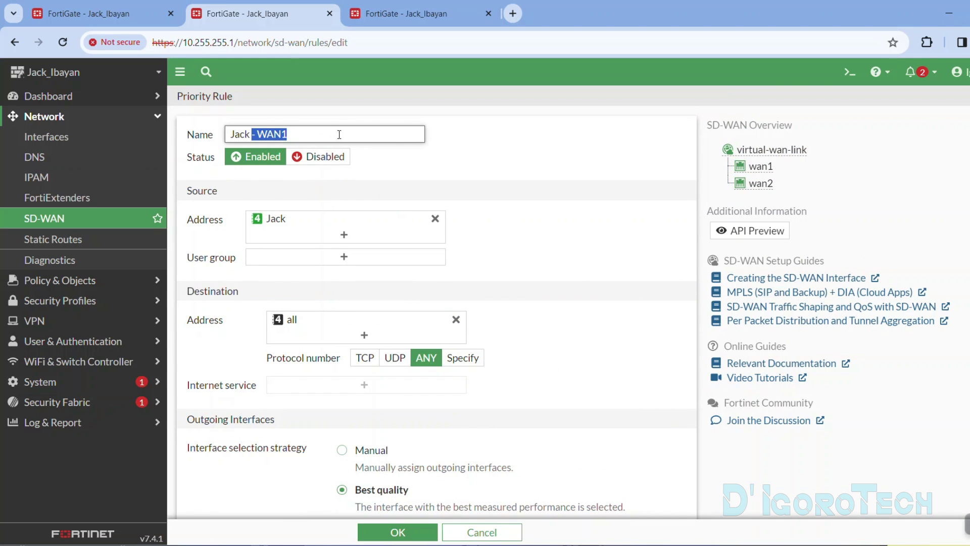
{"action": "key", "text": "BackSpace"}
{"action": "scroll", "coordinate": [423, 362], "scroll_direction": "down", "scroll_amount": 5}
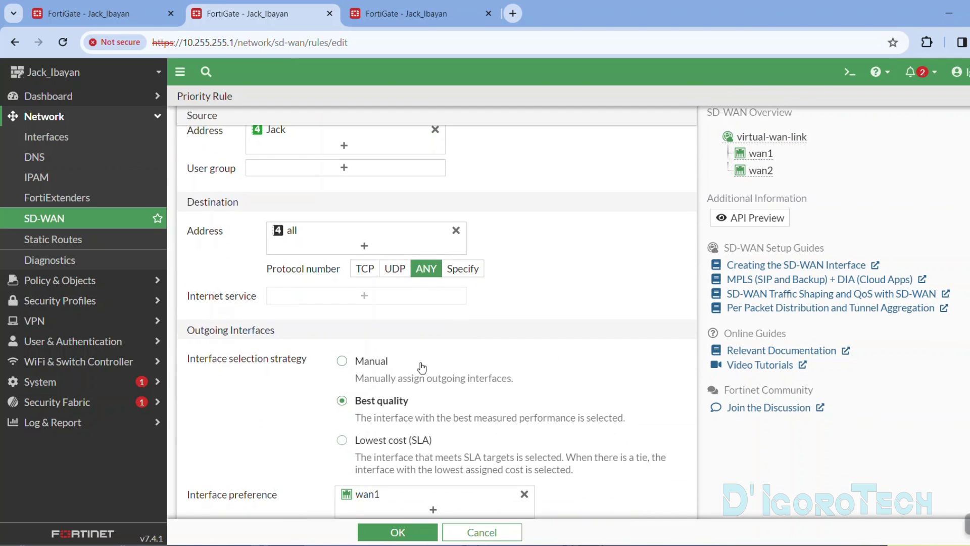
{"action": "left_click", "coordinate": [398, 532]}
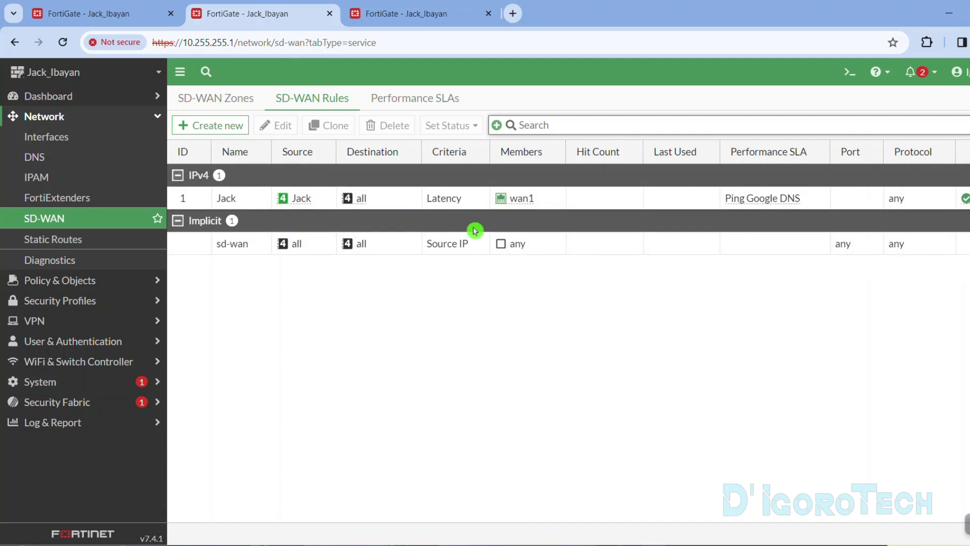
{"action": "left_click", "coordinate": [317, 205]}
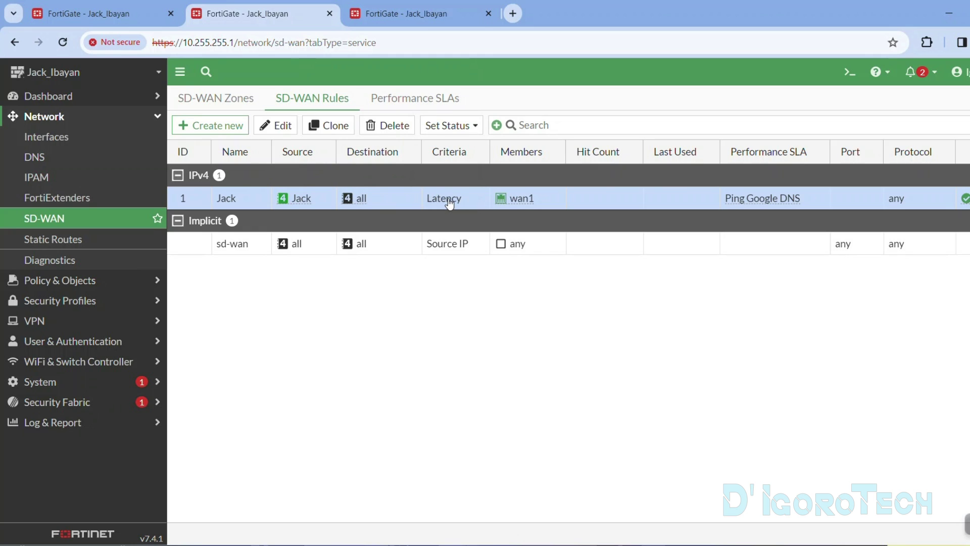
{"action": "left_click", "coordinate": [217, 126]}
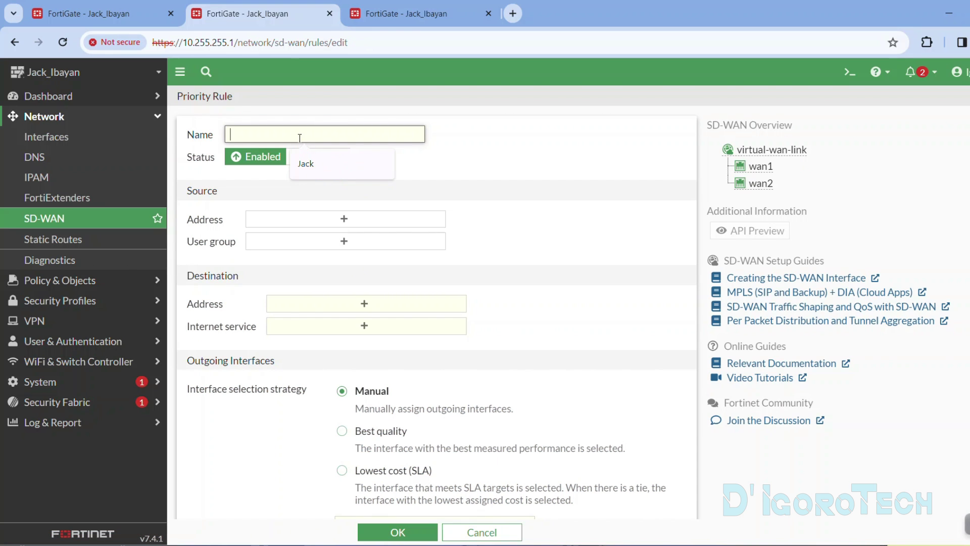
- Name the new rule LAN with source address internal and destination all
{"action": "type", "text": "LAN"}
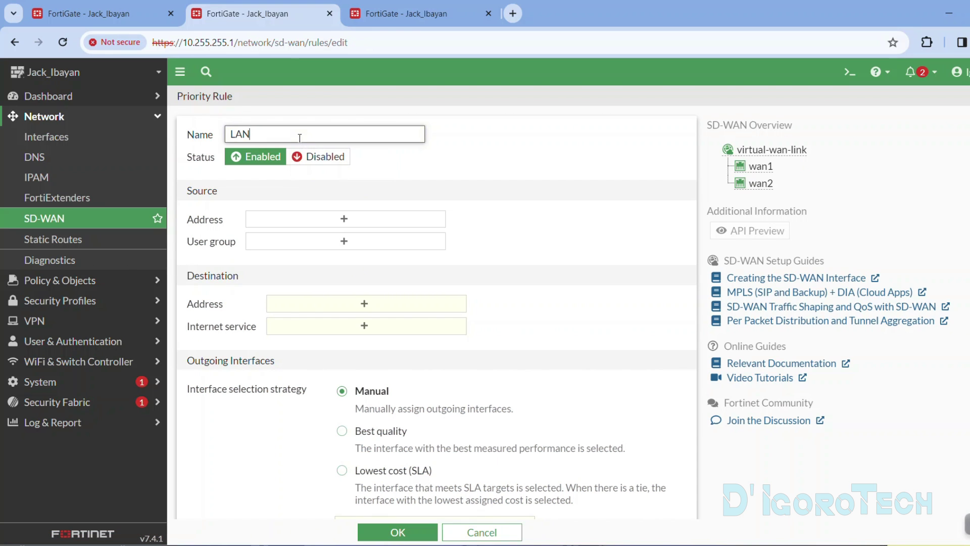
{"action": "left_click", "coordinate": [341, 225]}
{"action": "left_click", "coordinate": [537, 328]}
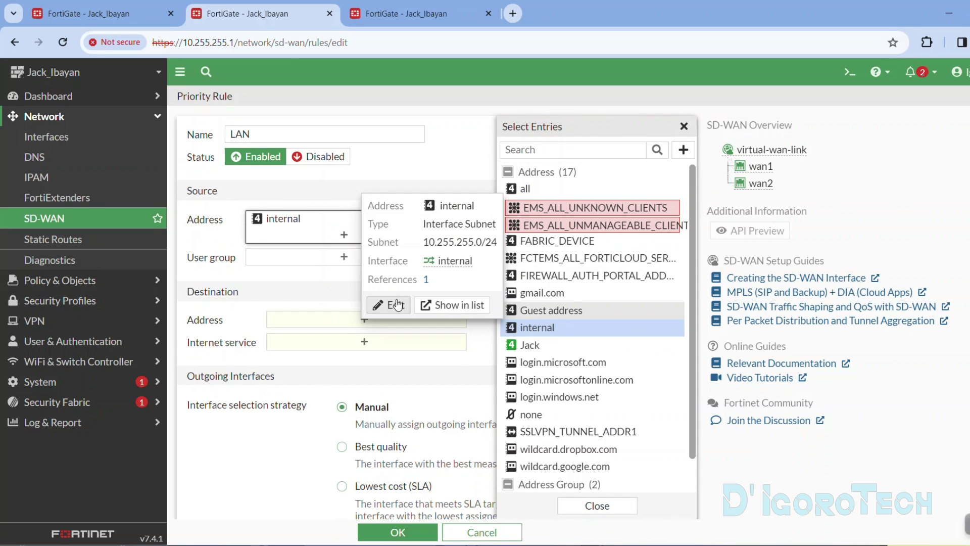
{"action": "left_click", "coordinate": [292, 282]}
{"action": "left_click", "coordinate": [363, 320]}
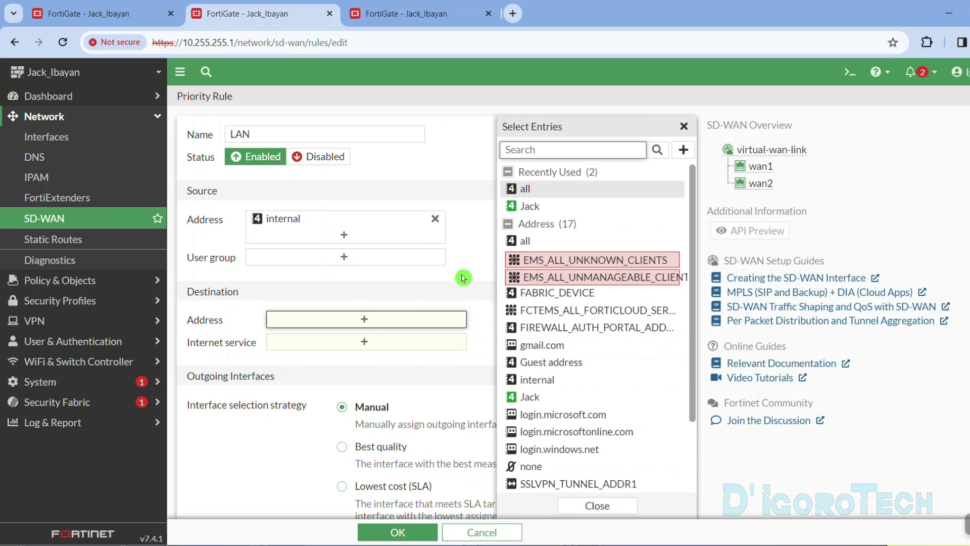
{"action": "left_click", "coordinate": [529, 191]}
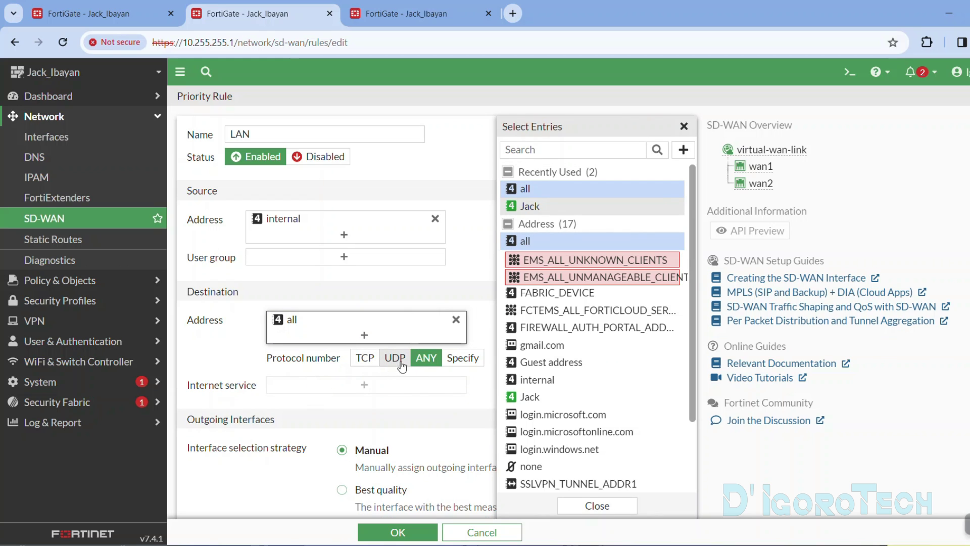
{"action": "left_click", "coordinate": [258, 475]}
- Use the Best quality strategy with interface preference wan2, then wan1
{"action": "scroll", "coordinate": [258, 475], "scroll_direction": "down", "scroll_amount": 3}
{"action": "left_click", "coordinate": [376, 309]}
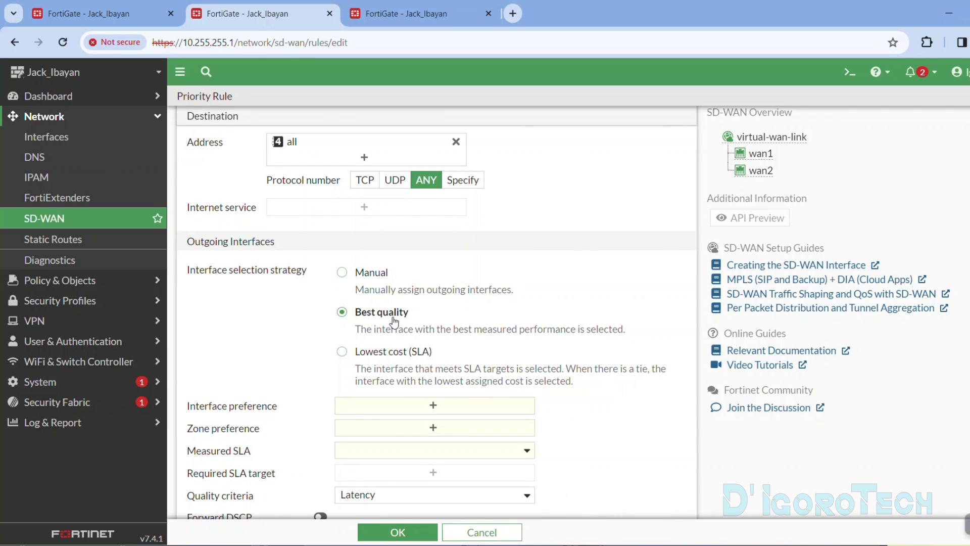
{"action": "scroll", "coordinate": [393, 323], "scroll_direction": "down", "scroll_amount": 1}
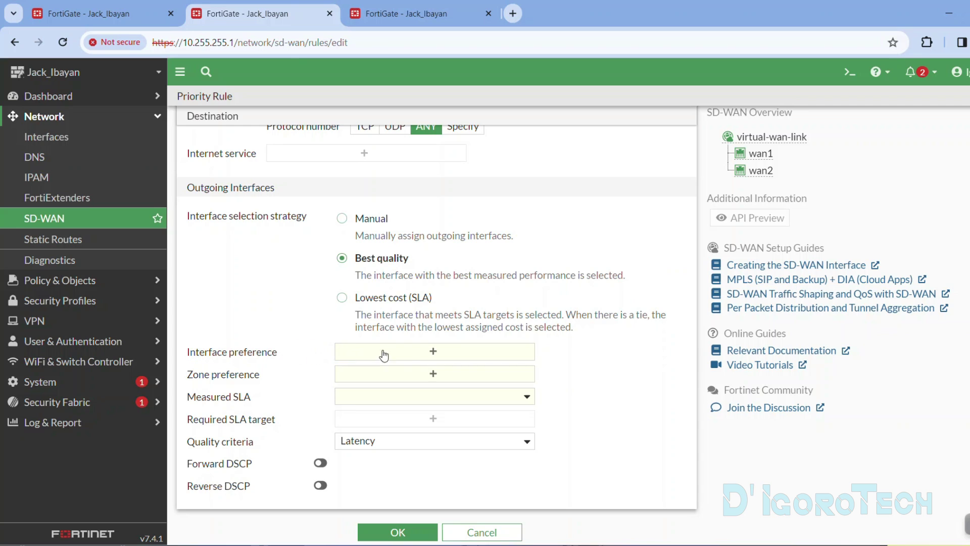
{"action": "left_click", "coordinate": [433, 351]}
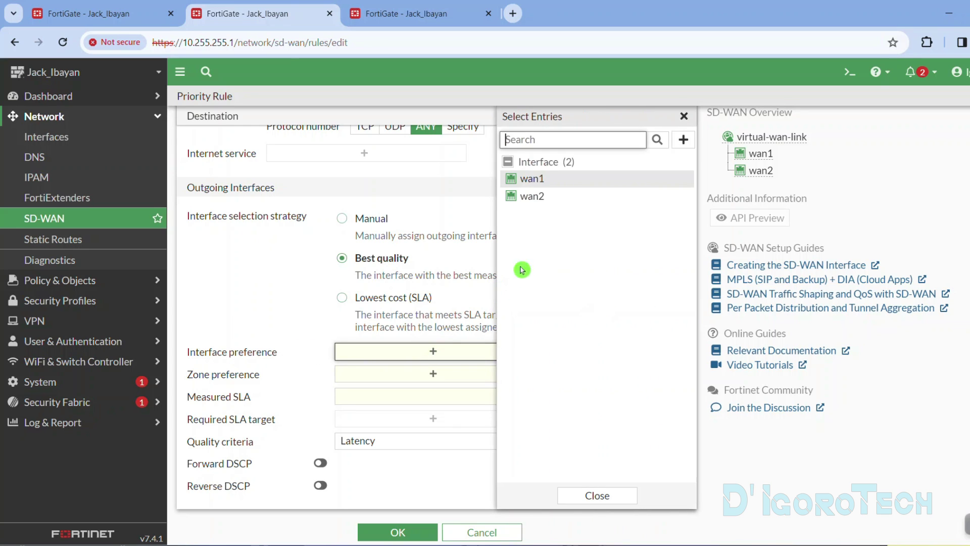
{"action": "mouse_move", "coordinate": [535, 185]}
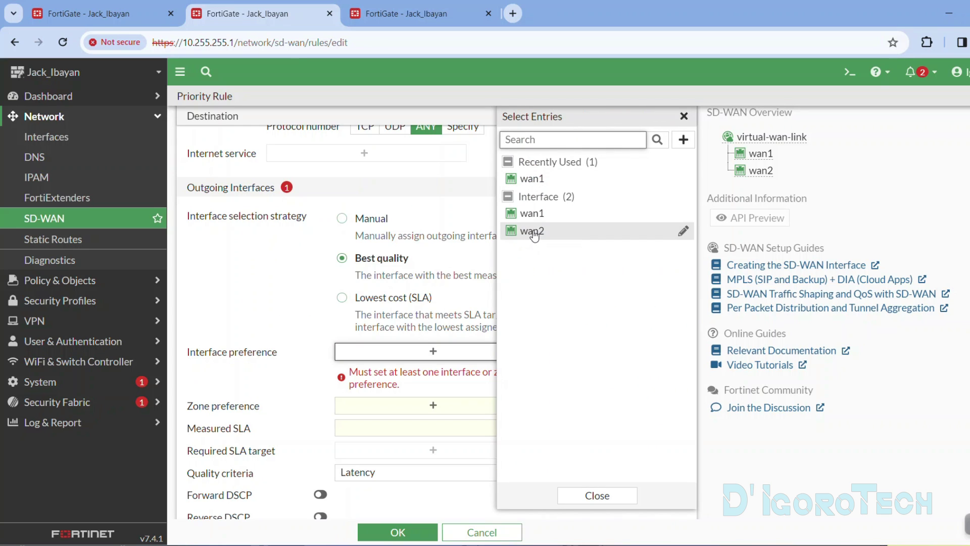
{"action": "left_click", "coordinate": [533, 232]}
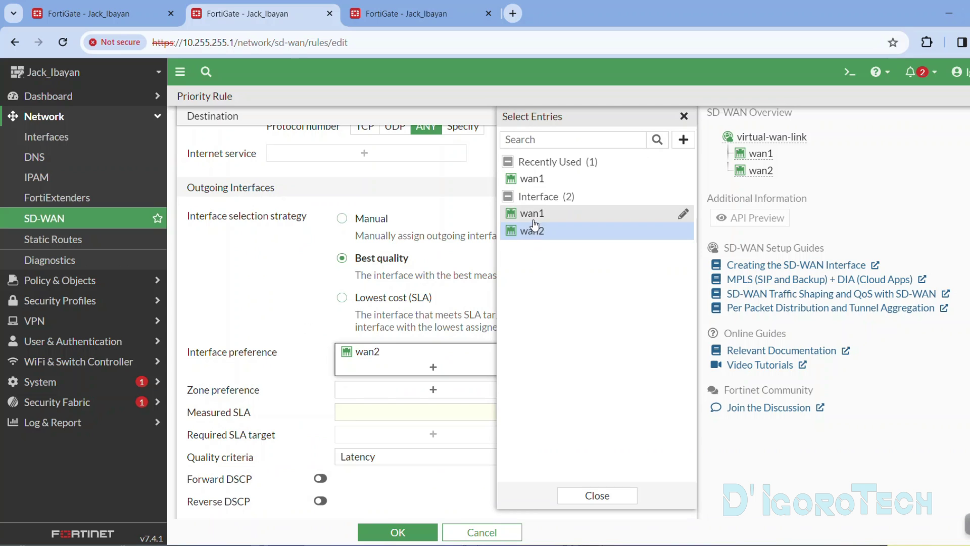
{"action": "left_click", "coordinate": [533, 214]}
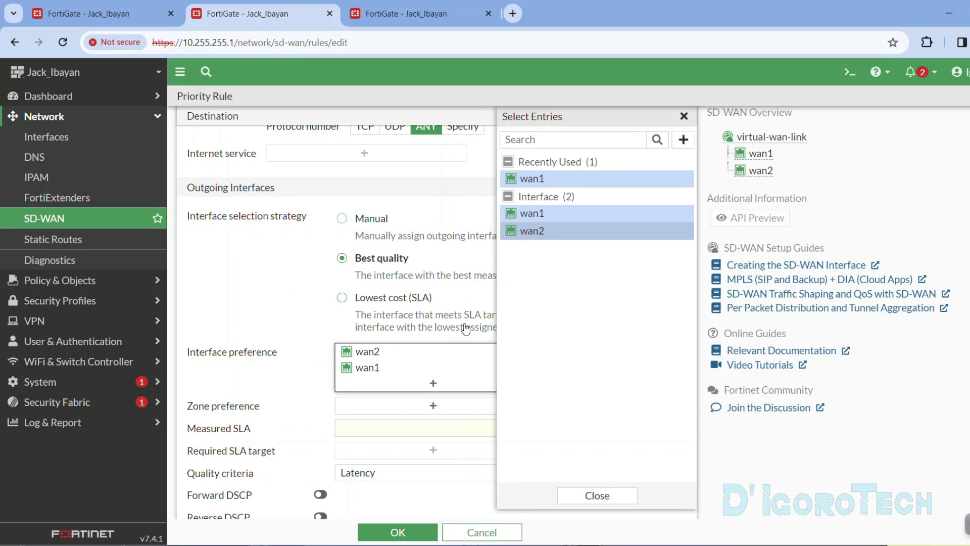
{"action": "left_click", "coordinate": [292, 319]}
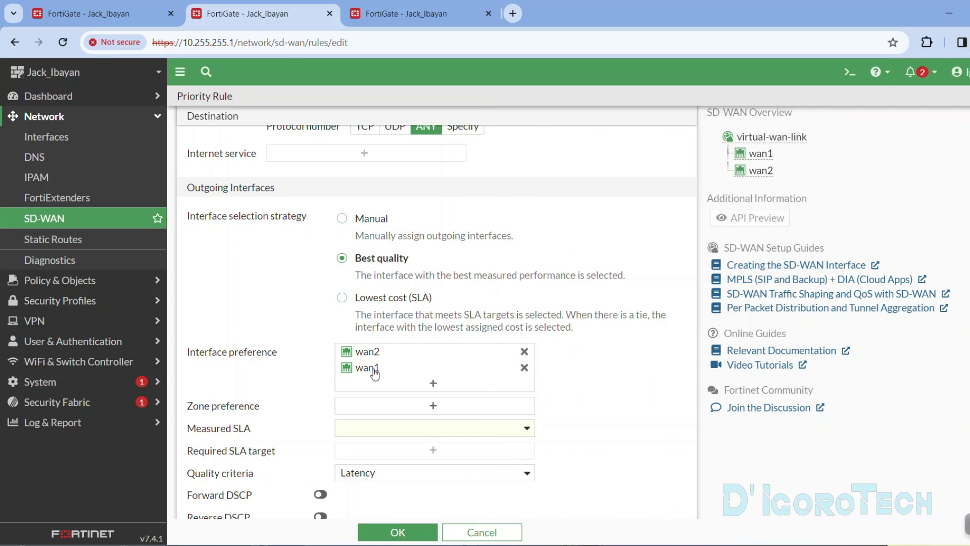
- Measure the LAN rule with the Ping Google DNS SLA and save it
{"action": "mouse_move", "coordinate": [374, 372]}
{"action": "mouse_move", "coordinate": [367, 353]}
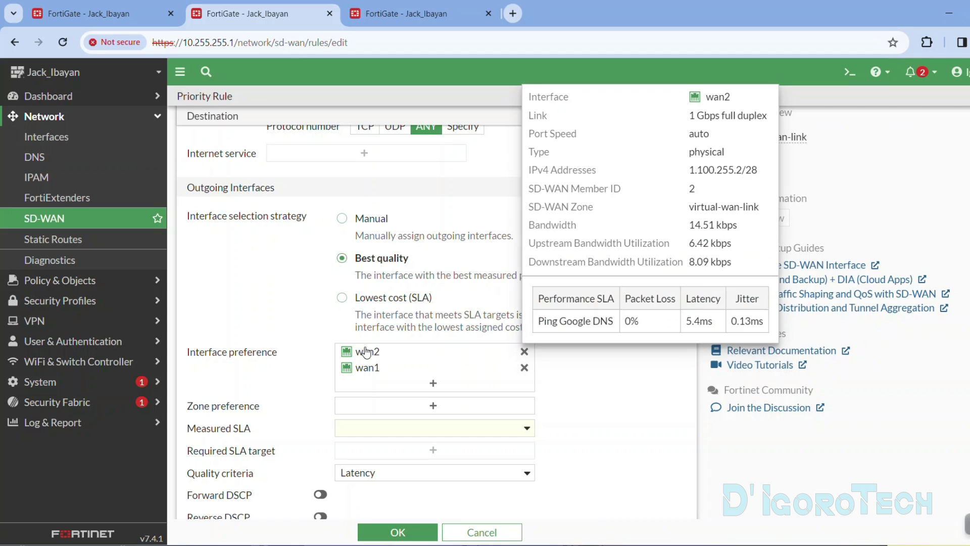
{"action": "scroll", "coordinate": [426, 405], "scroll_direction": "down", "scroll_amount": 1}
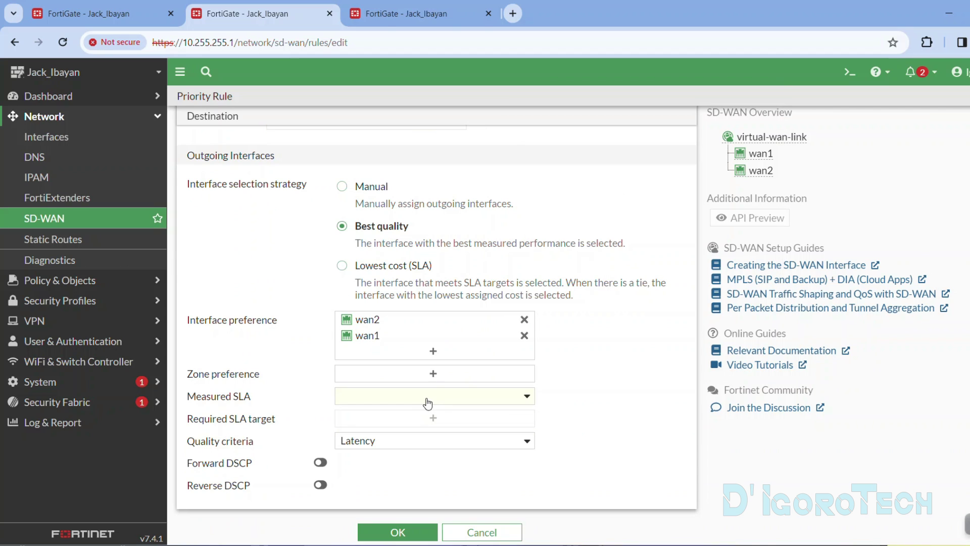
{"action": "left_click", "coordinate": [427, 398]}
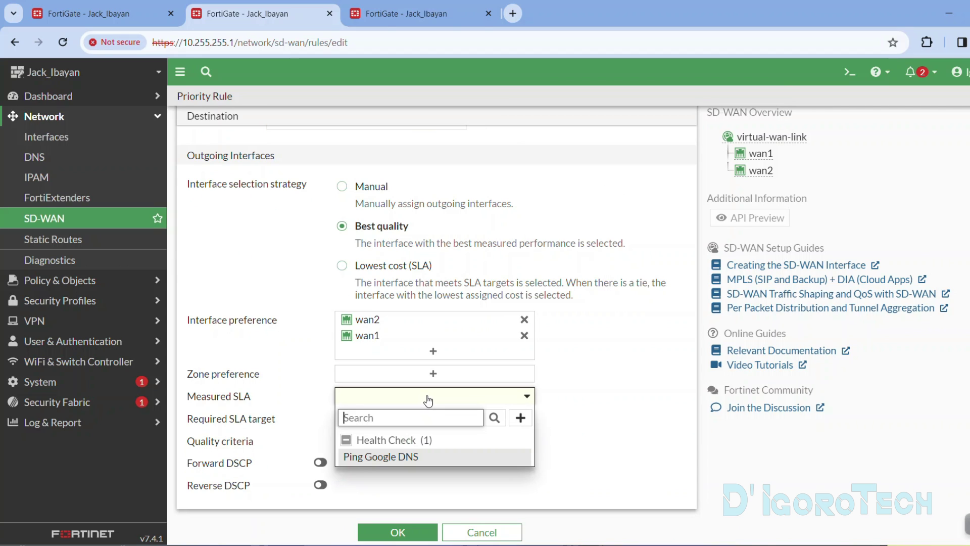
{"action": "left_click", "coordinate": [383, 458]}
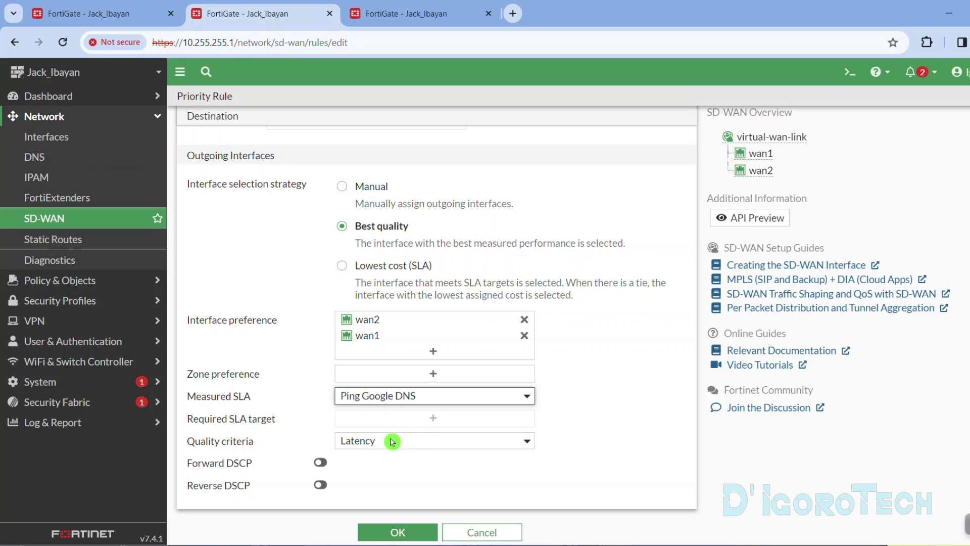
{"action": "left_click", "coordinate": [400, 531]}
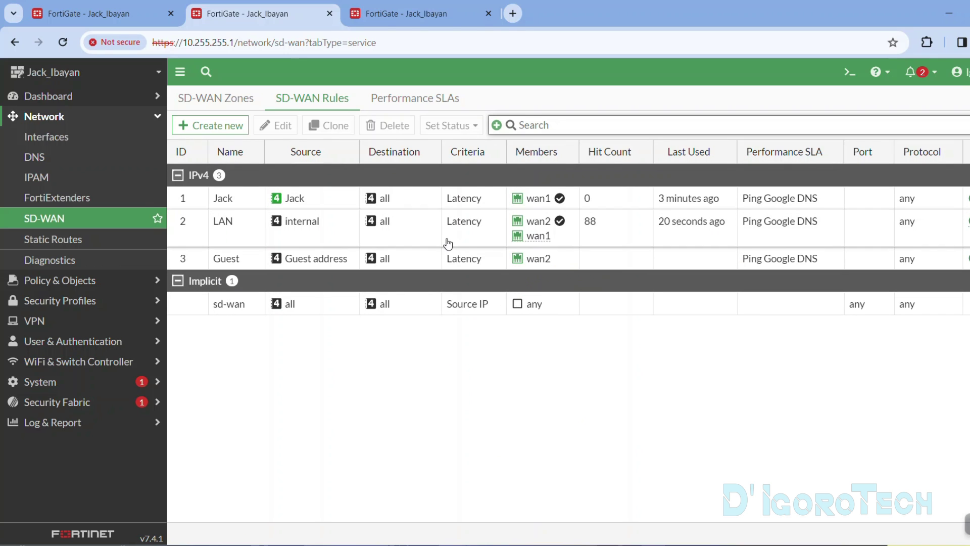
- Review the Jack, LAN and Guest rules and their interfaces in the SD-WAN Rules list
{"action": "left_click", "coordinate": [68, 223]}
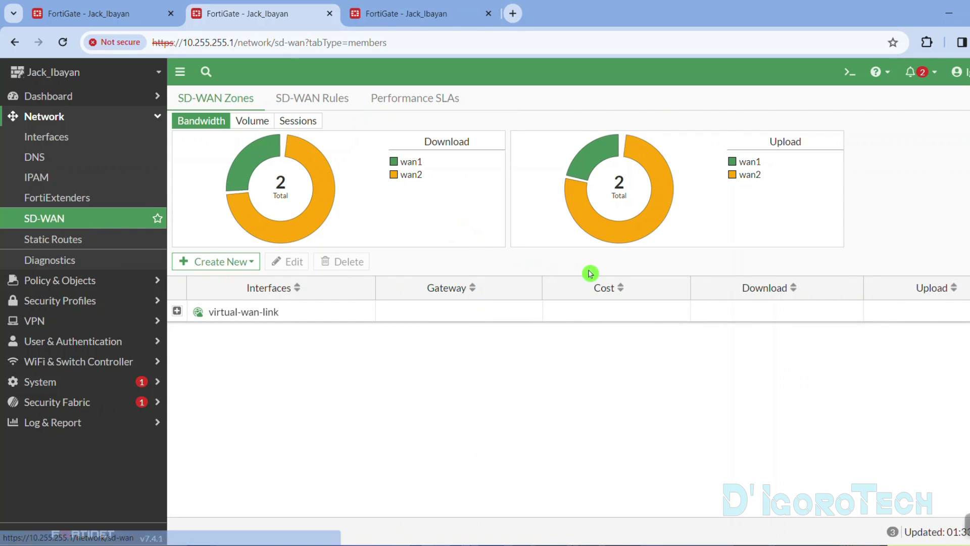
{"action": "left_click", "coordinate": [314, 100]}
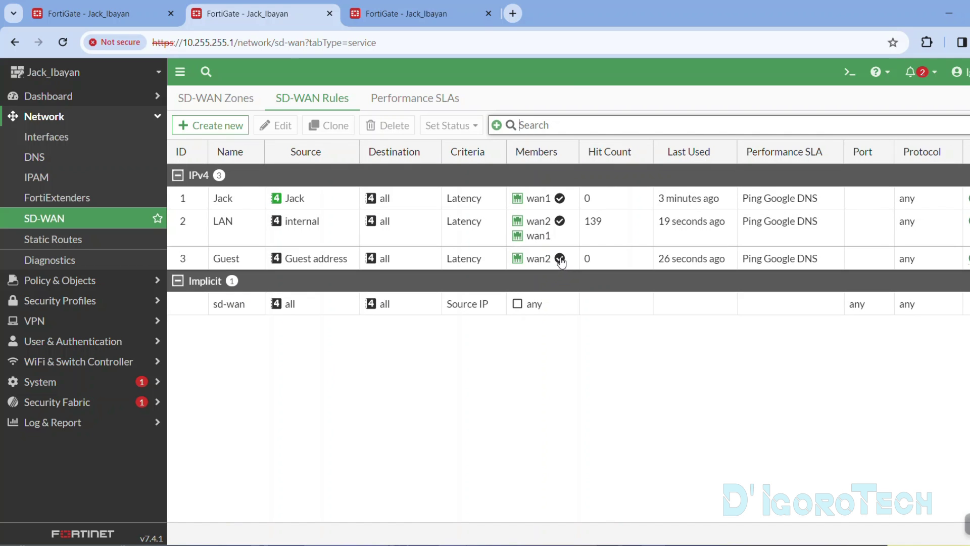
{"action": "mouse_move", "coordinate": [560, 226]}
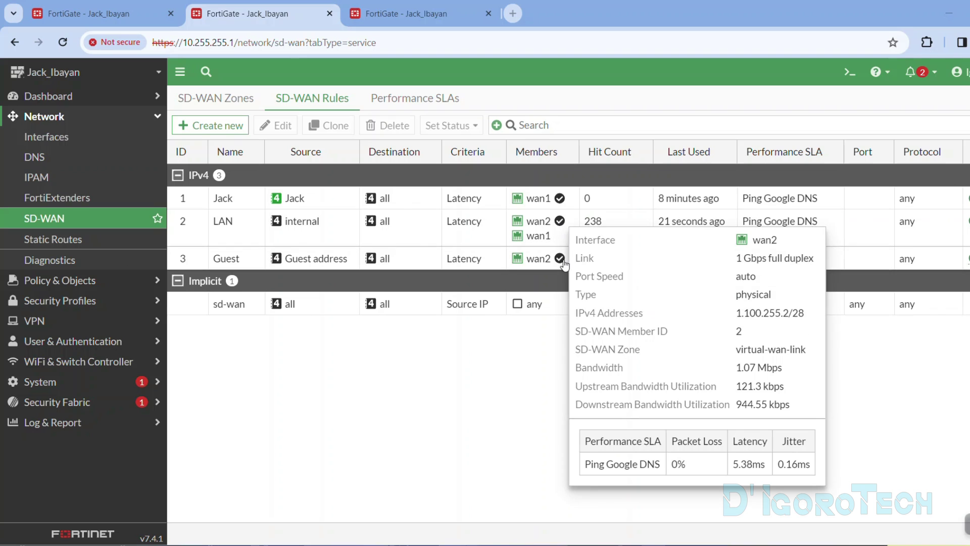
{"action": "mouse_move", "coordinate": [559, 264]}
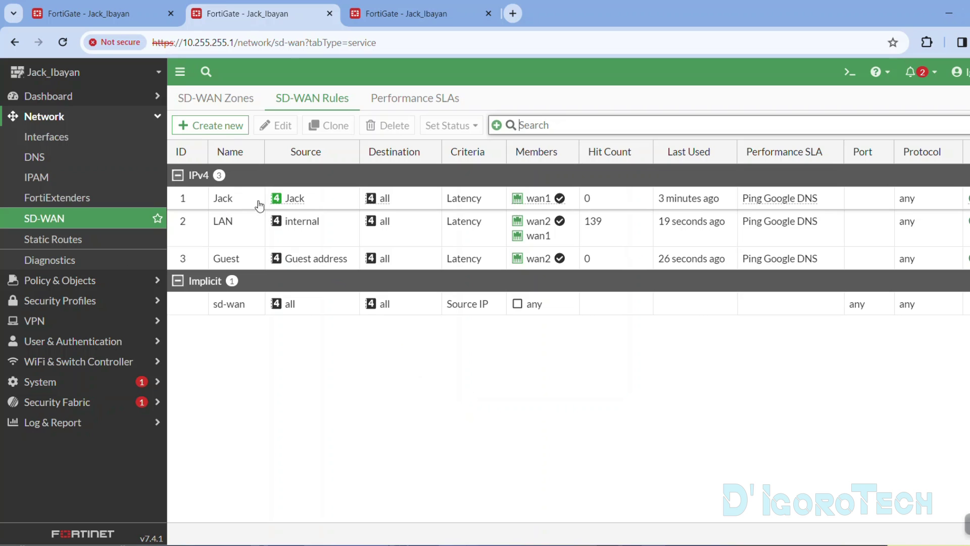
{"action": "mouse_move", "coordinate": [560, 204]}
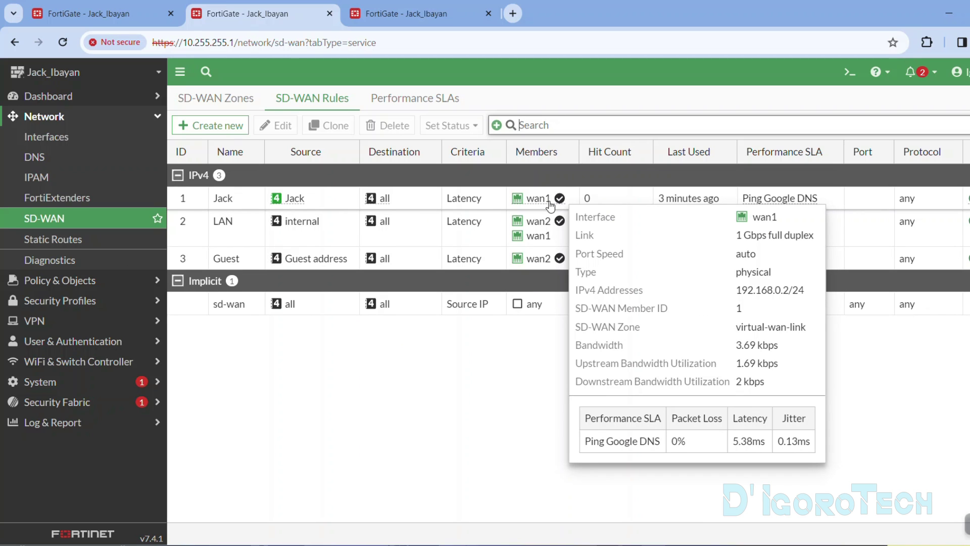
{"action": "left_click", "coordinate": [248, 230]}
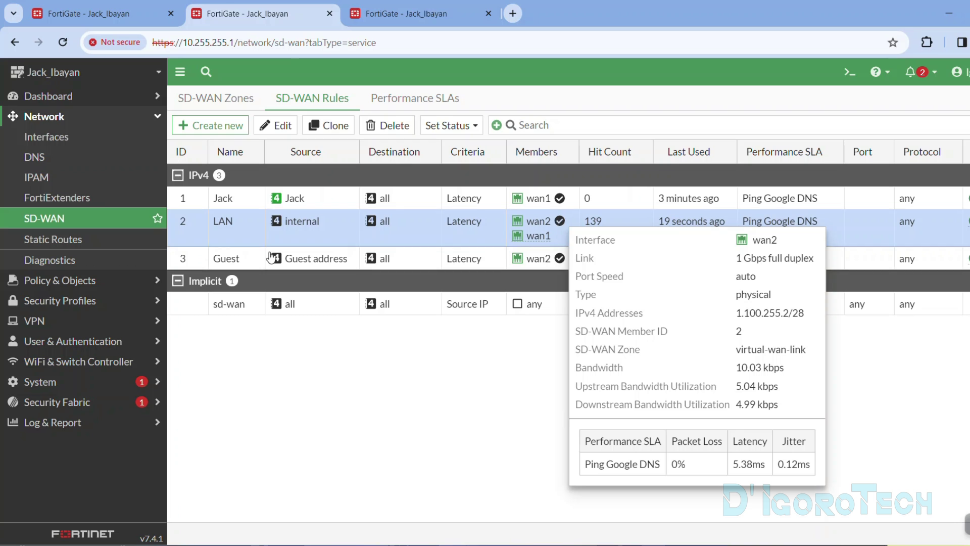
{"action": "left_click", "coordinate": [203, 259]}
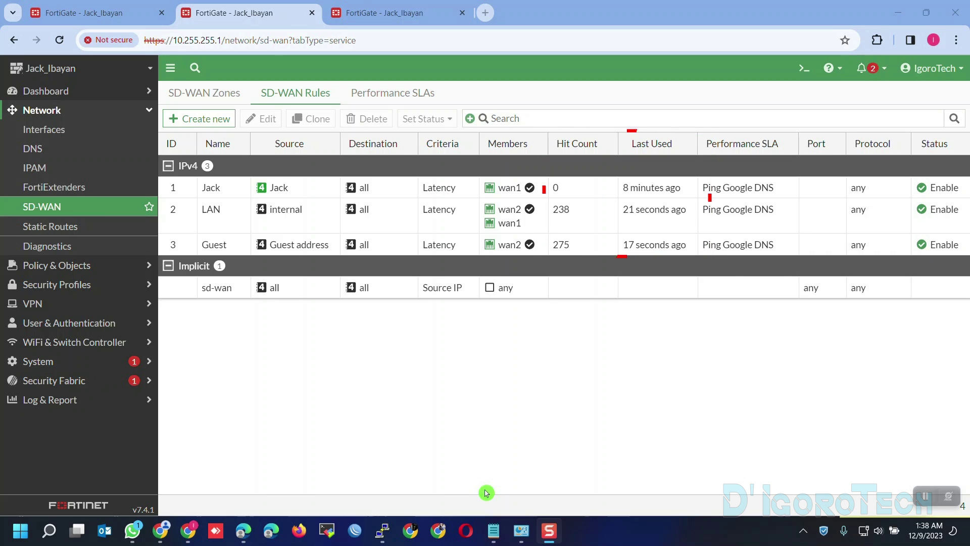
- Run ipconfig in Command Prompt and compare the IPv4 address with the Jack address subnet
{"action": "left_click", "coordinate": [48, 531]}
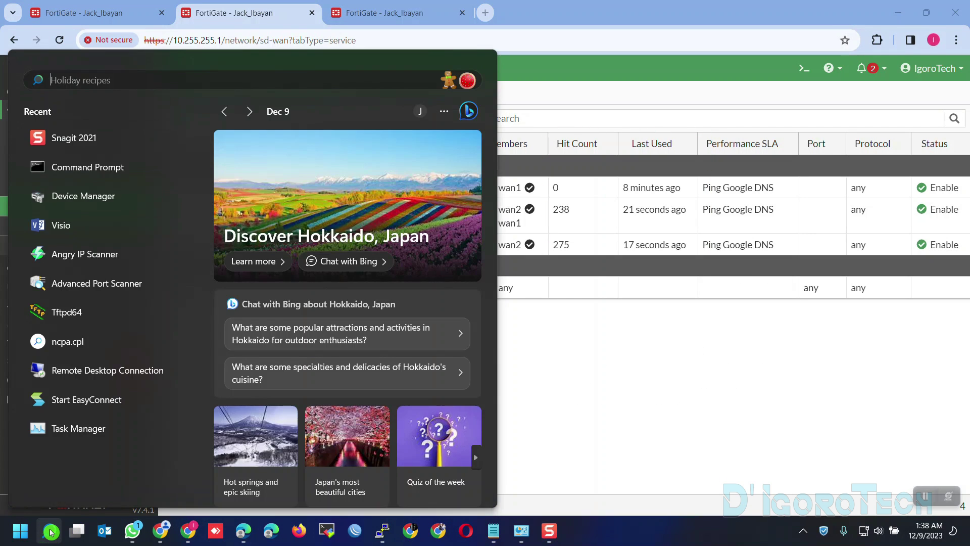
{"action": "type", "text": "cmd"}
{"action": "left_click", "coordinate": [83, 173]}
{"action": "type", "text": "ipcon"}
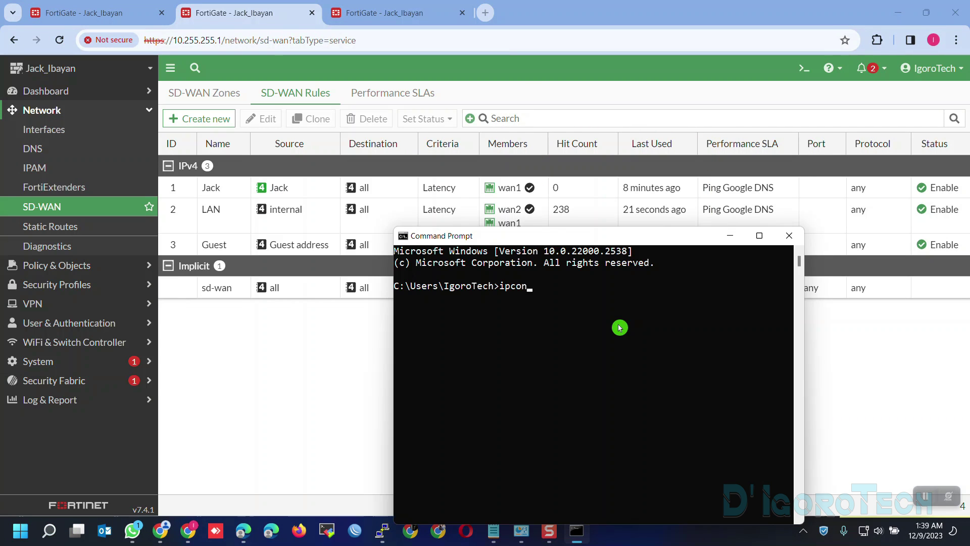
{"action": "type", "text": "fig"}
{"action": "key", "text": "Return"}
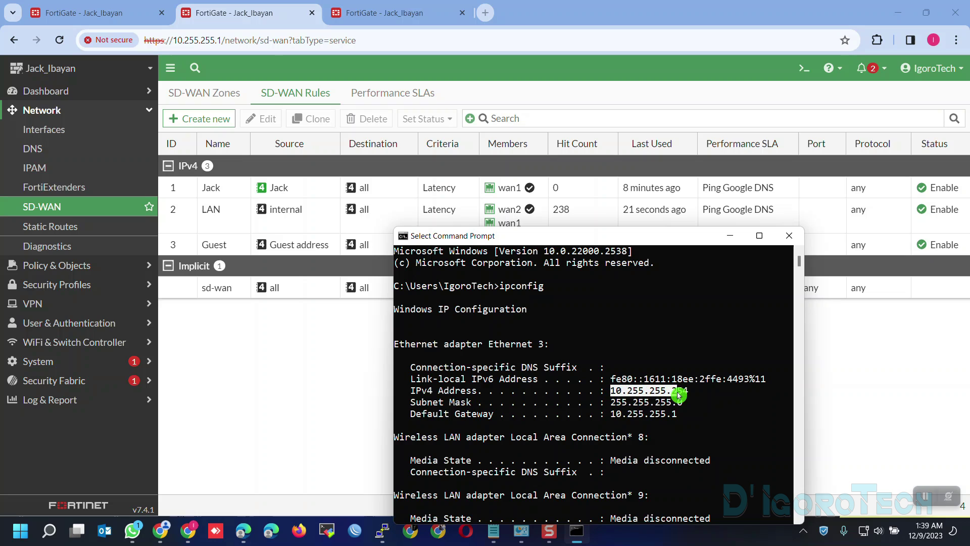
{"action": "mouse_move", "coordinate": [286, 191]}
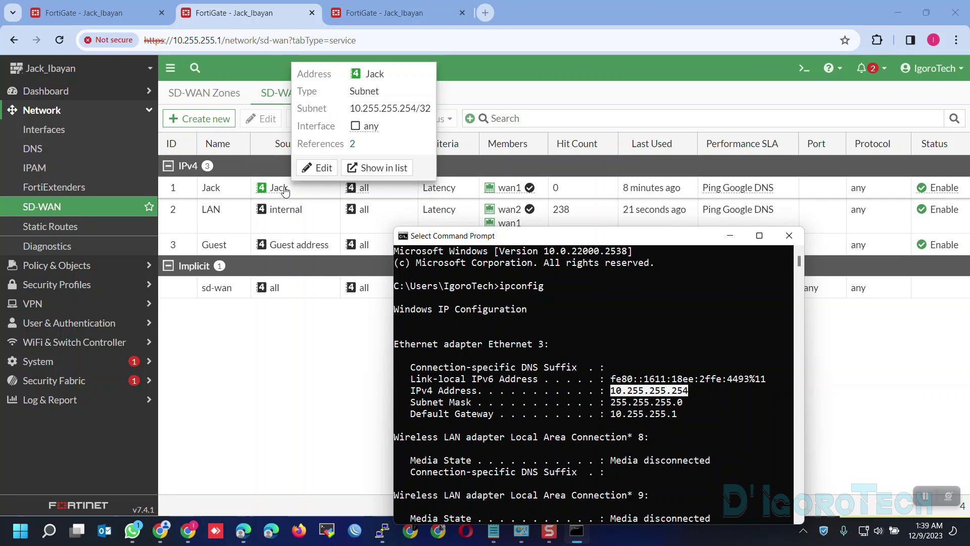
{"action": "left_click_drag", "start_coordinate": [352, 108], "coordinate": [408, 109]}
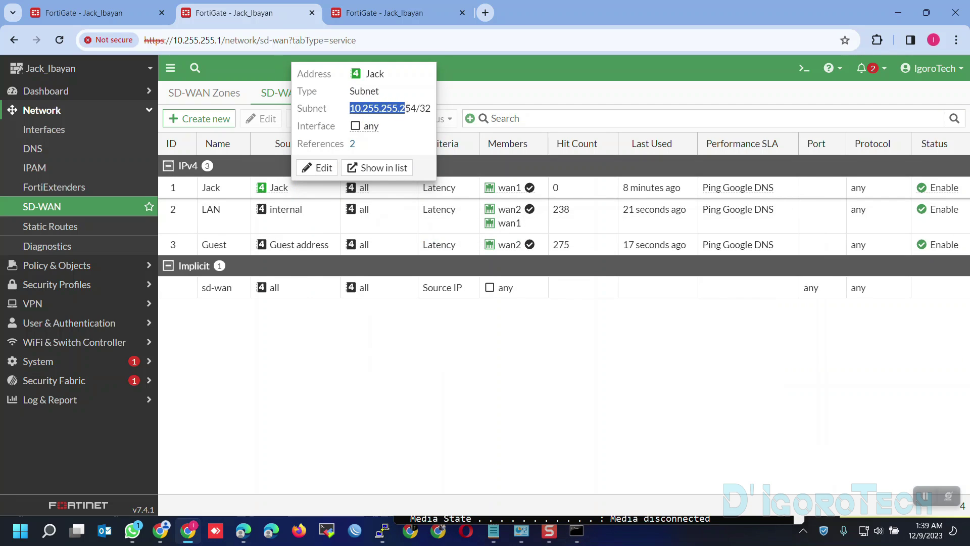
{"action": "left_click", "coordinate": [577, 531]}
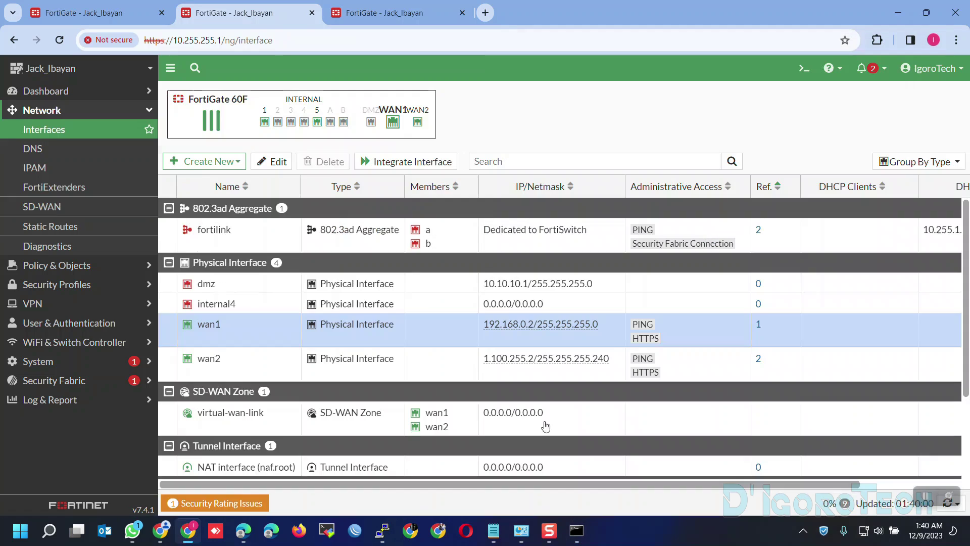
- Set the wan1 interface status to Disabled
{"action": "right_click", "coordinate": [356, 330]}
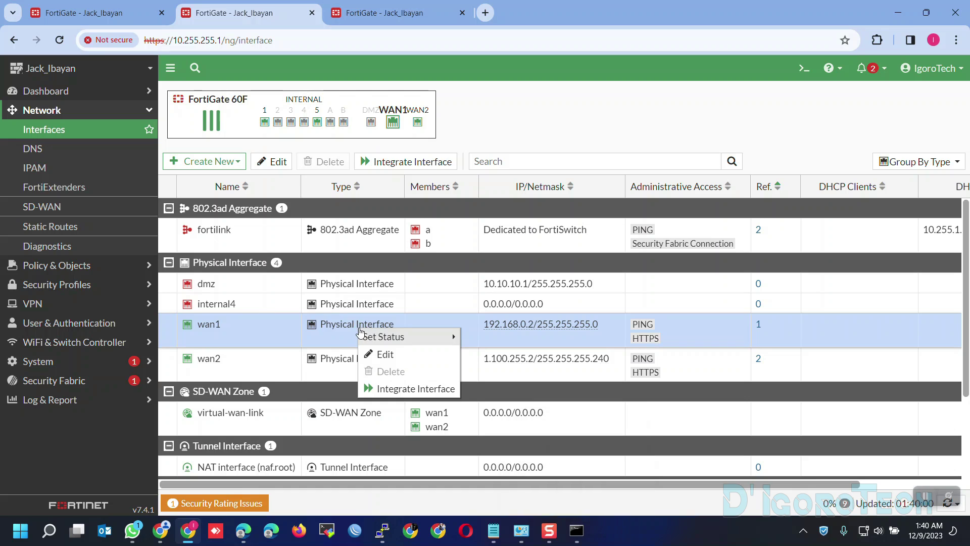
{"action": "mouse_move", "coordinate": [392, 336]}
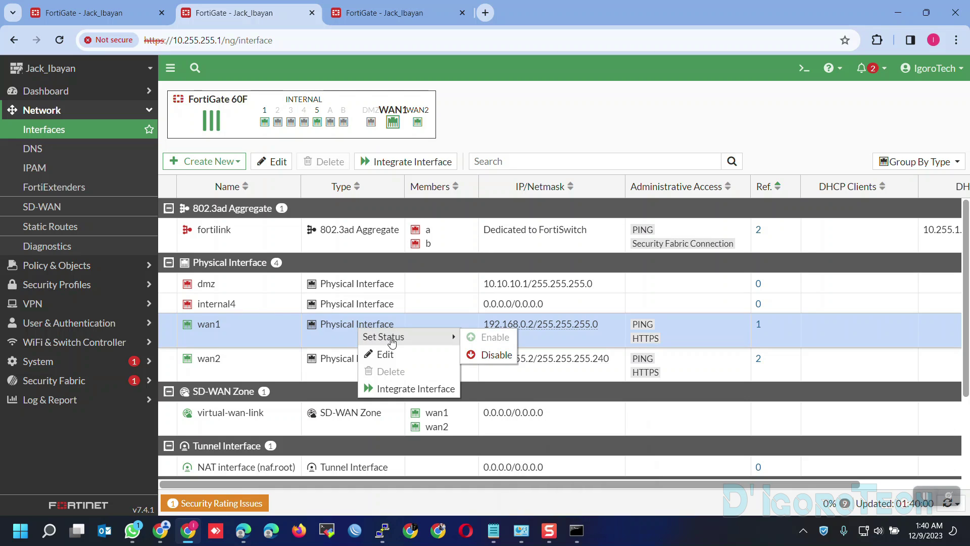
{"action": "left_click", "coordinate": [497, 355]}
- Restart the continuous ping to google.com in Command Prompt
{"action": "left_click", "coordinate": [577, 530]}
{"action": "left_click", "coordinate": [759, 312]}
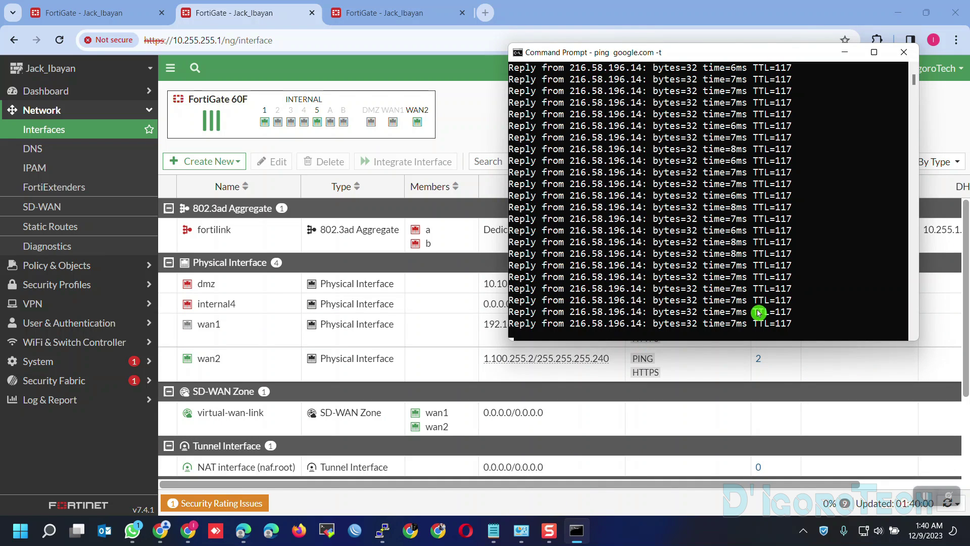
{"action": "key", "text": "ctrl+c"}
{"action": "key", "text": "Return"}
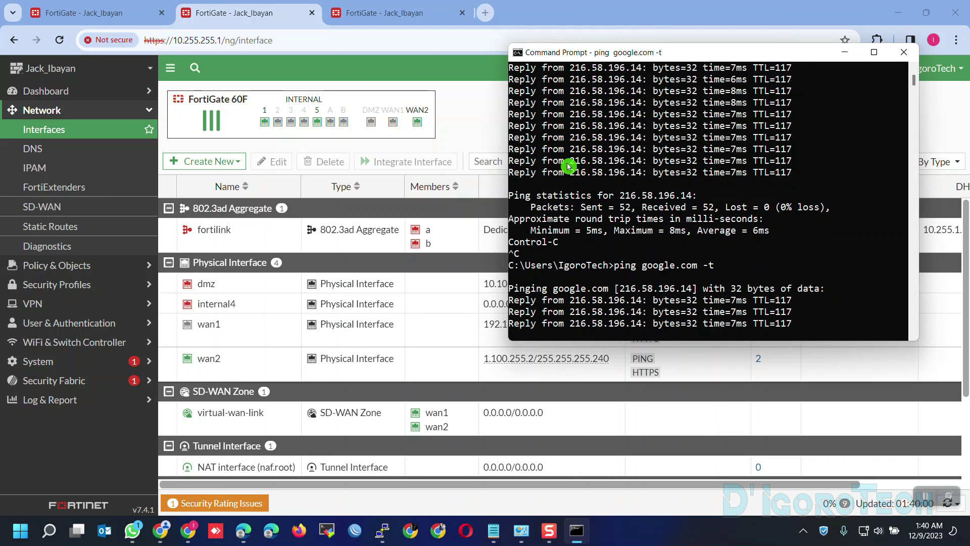
- Check the SD-WAN Rules hit counts with wan1 down, then return to Interfaces
{"action": "left_click", "coordinate": [389, 14]}
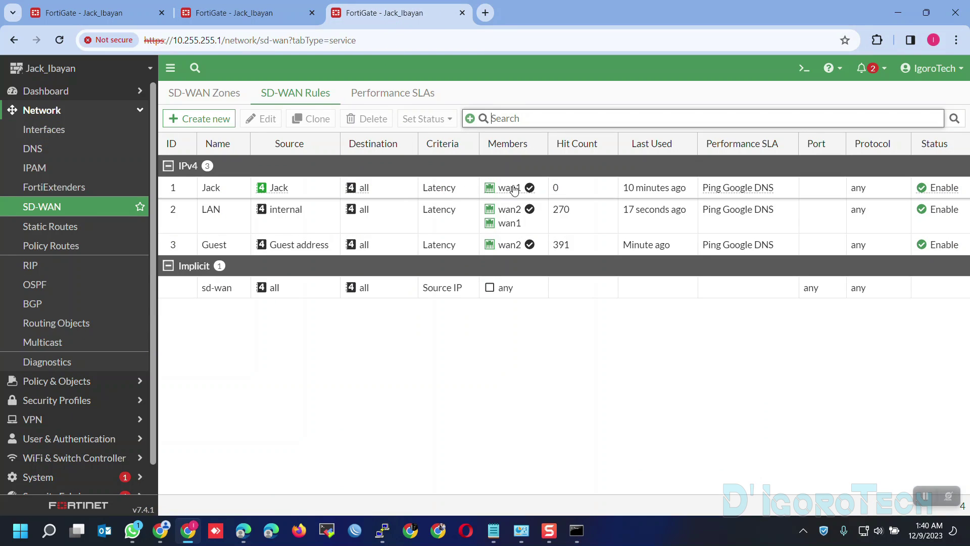
{"action": "left_click", "coordinate": [302, 94]}
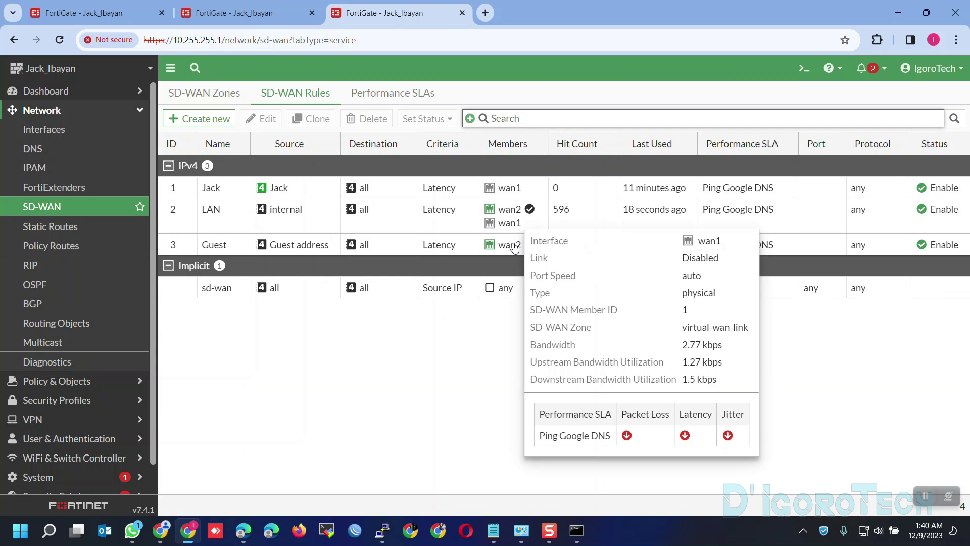
{"action": "mouse_move", "coordinate": [511, 250]}
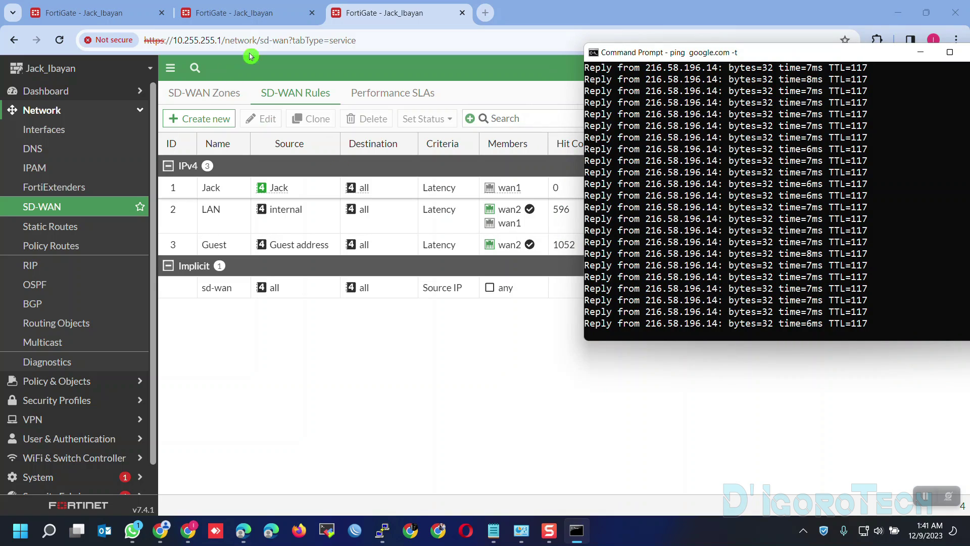
{"action": "left_click", "coordinate": [247, 13]}
- Set the wan1 interface status back to Enabled
{"action": "right_click", "coordinate": [244, 328]}
{"action": "mouse_move", "coordinate": [313, 332]}
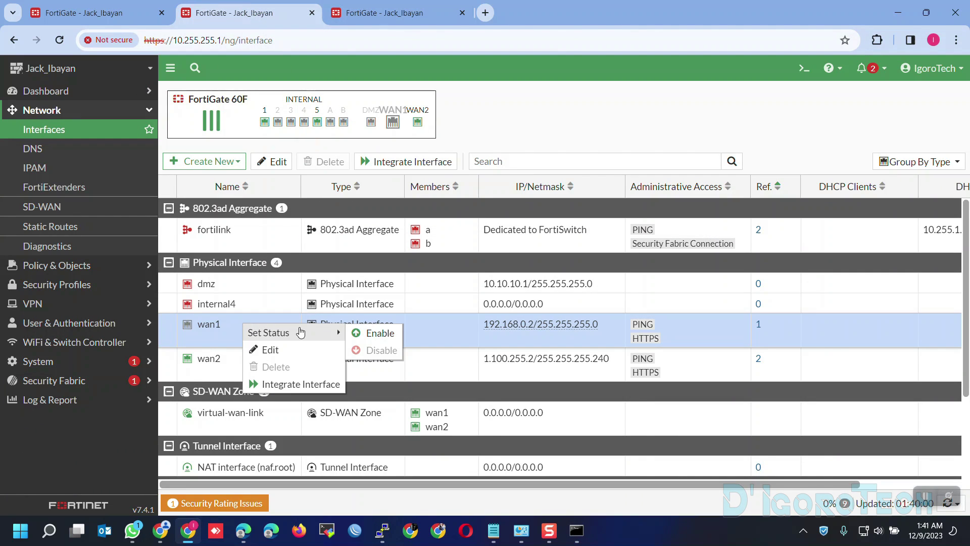
{"action": "left_click", "coordinate": [374, 334]}
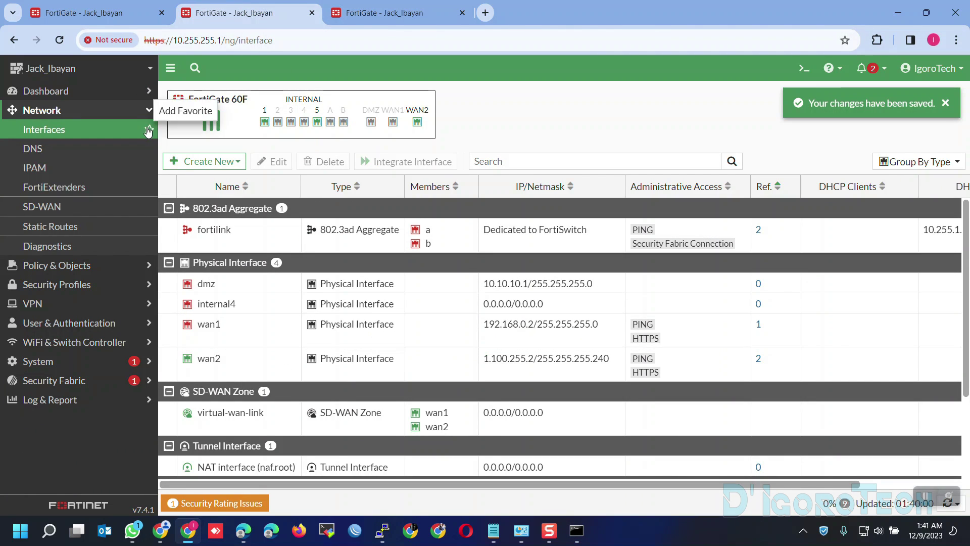
- Refresh Interfaces until wan1 shows 192.168.0.2 and confirm the pings keep replying
{"action": "left_click", "coordinate": [577, 530]}
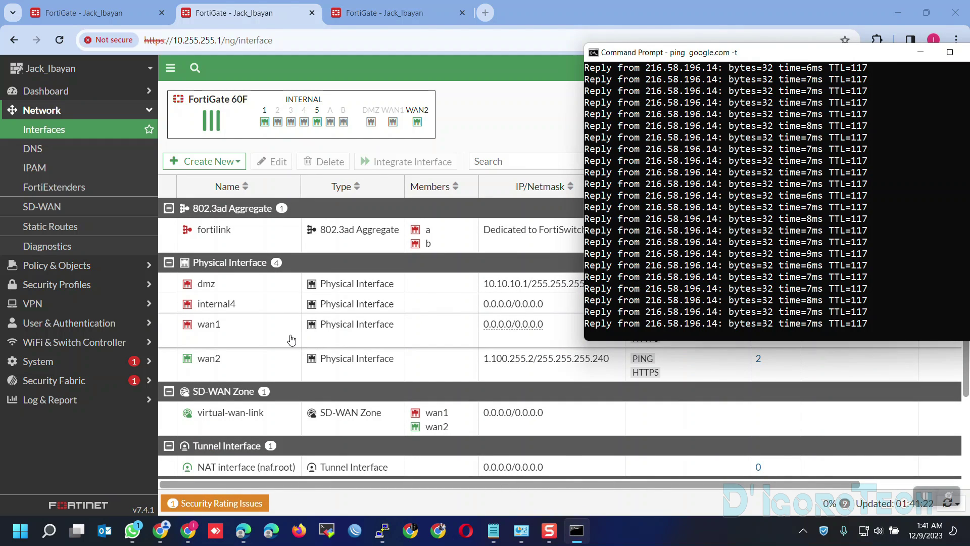
{"action": "left_click", "coordinate": [95, 137]}
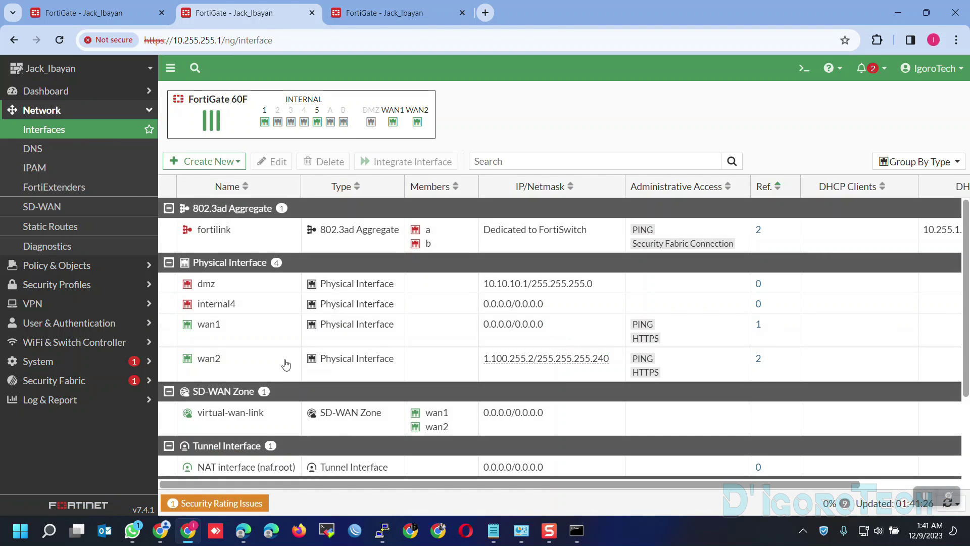
{"action": "left_click", "coordinate": [277, 336]}
{"action": "left_click", "coordinate": [134, 129]}
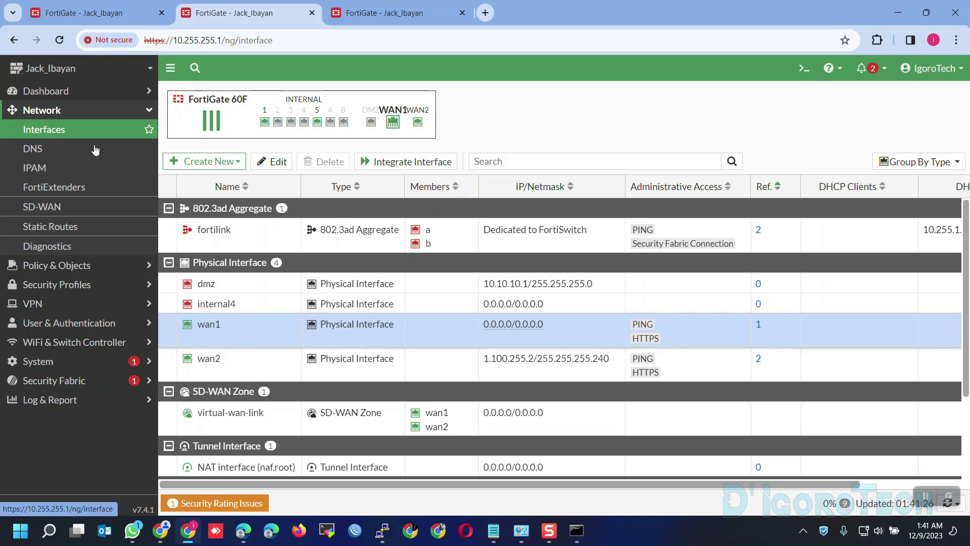
{"action": "left_click", "coordinate": [579, 533]}
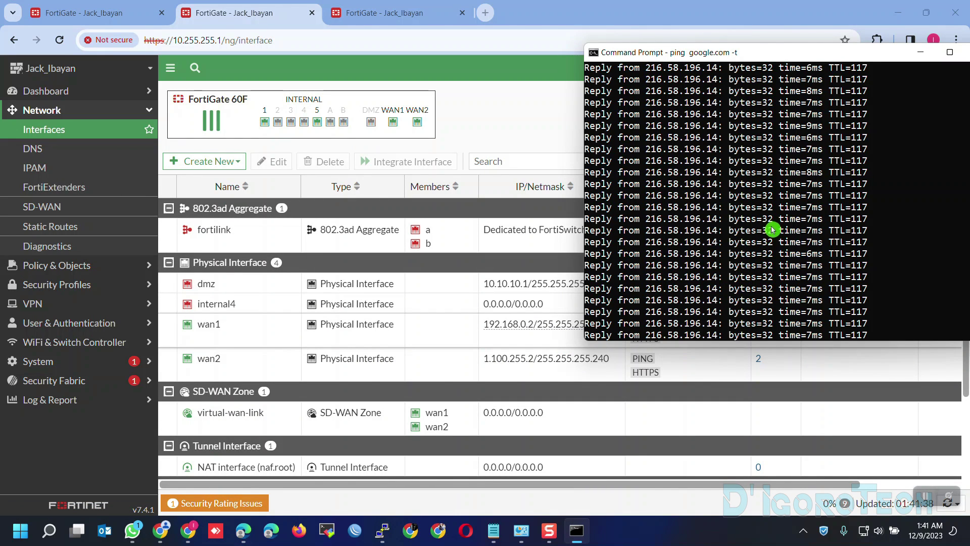
{"action": "scroll", "coordinate": [773, 238], "scroll_direction": "down", "scroll_amount": 2}
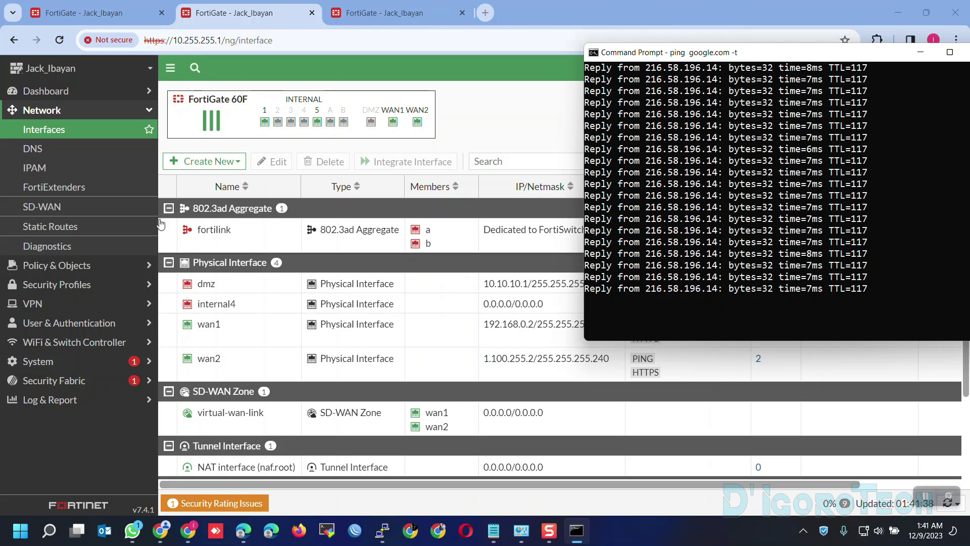
{"action": "left_click", "coordinate": [405, 17]}
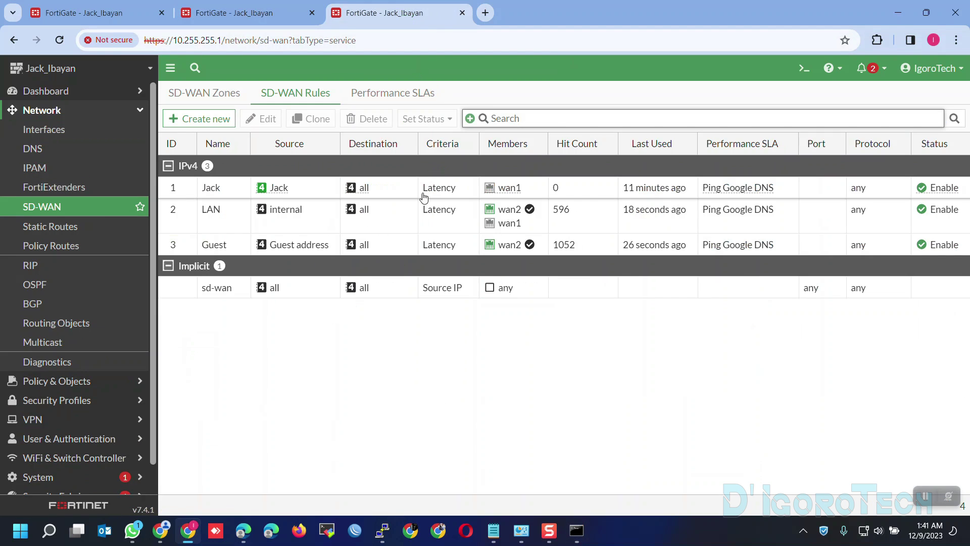
- View the bandwidth split across wan1 and wan2, then go back to the SD-WAN rules
{"action": "left_click", "coordinate": [204, 93]}
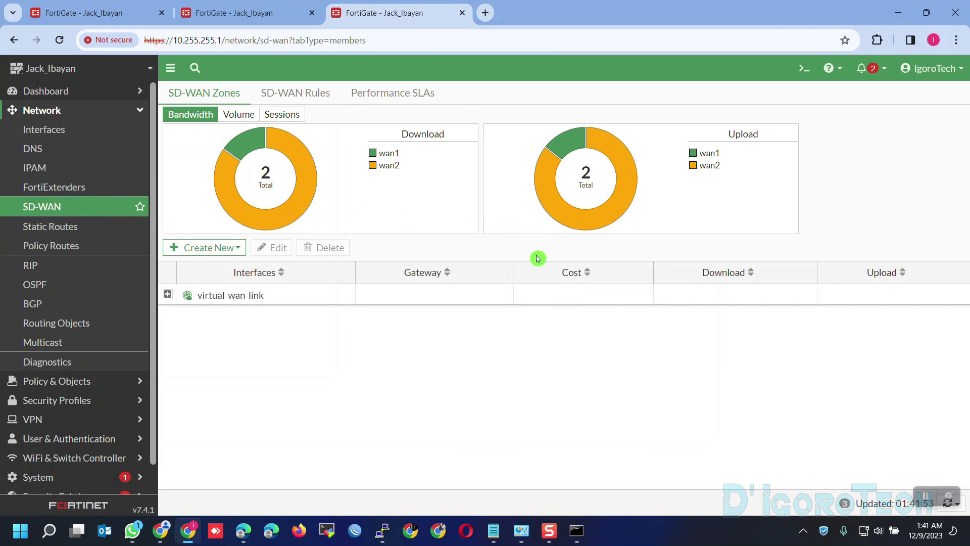
{"action": "left_click", "coordinate": [314, 96]}
{"action": "mouse_move", "coordinate": [529, 192]}
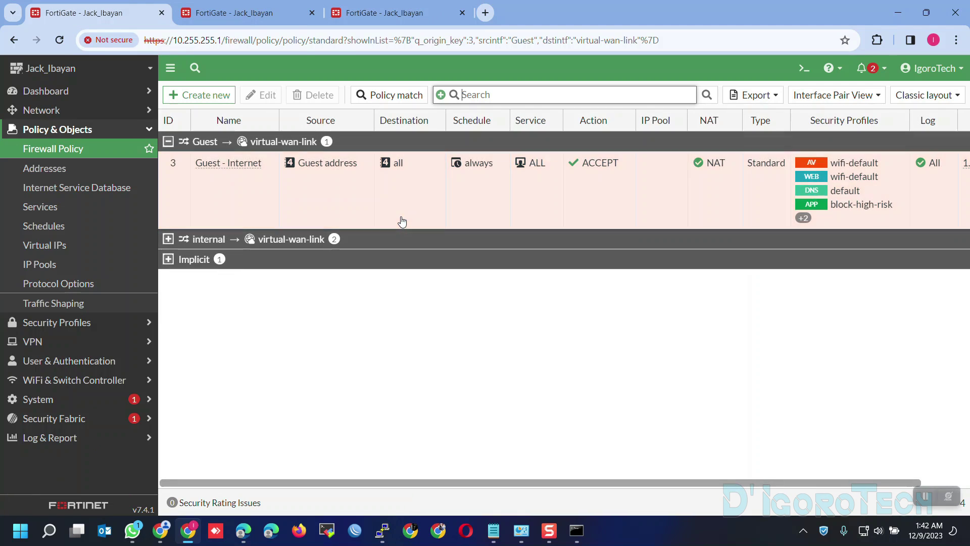
- Expand the internal to virtual-wan-link policies and check the Jack policy's Bytes
{"action": "left_click", "coordinate": [168, 238]}
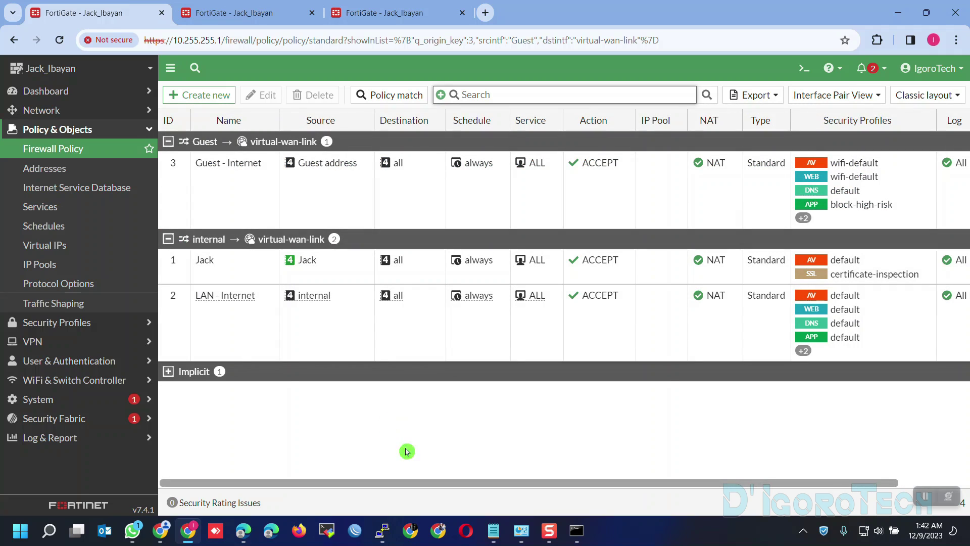
{"action": "left_click_drag", "start_coordinate": [460, 488], "coordinate": [537, 481]}
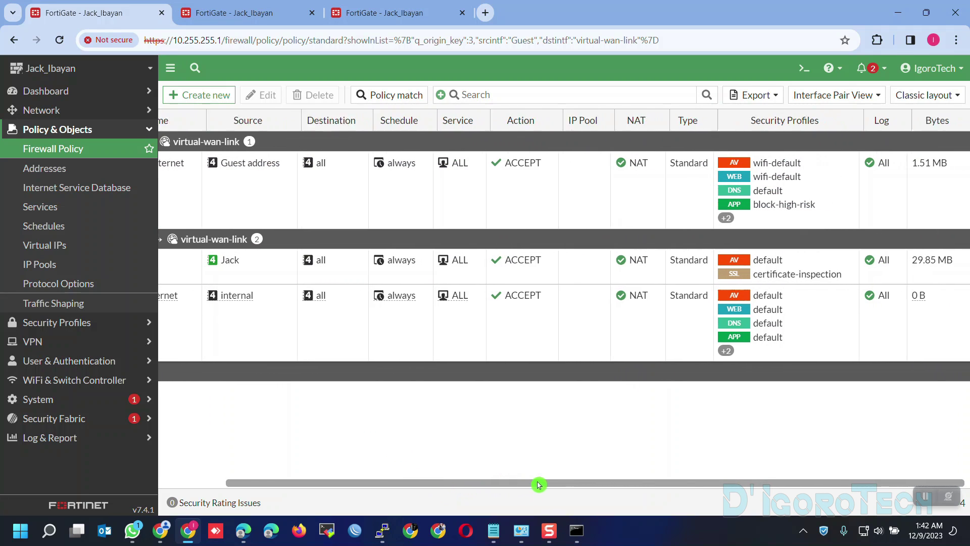
{"action": "left_click", "coordinate": [897, 263]}
{"action": "left_click", "coordinate": [893, 260]}
{"action": "left_click", "coordinate": [895, 256]}
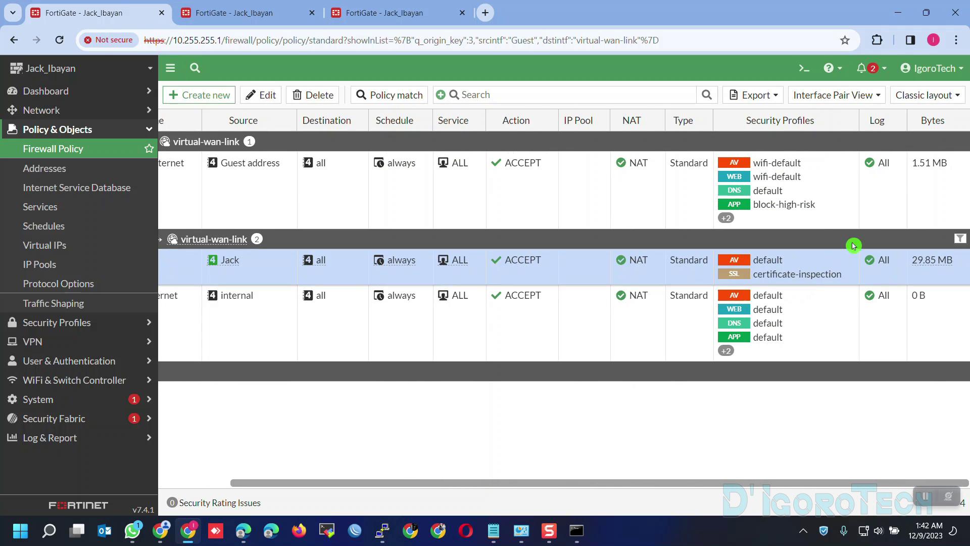
{"action": "left_click", "coordinate": [746, 401]}
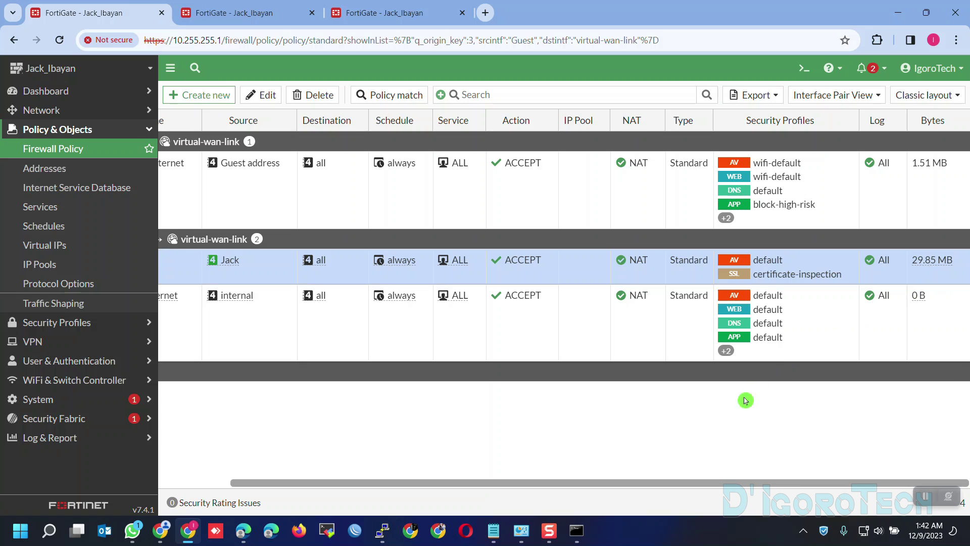
{"action": "left_click_drag", "start_coordinate": [680, 487], "coordinate": [547, 495]}
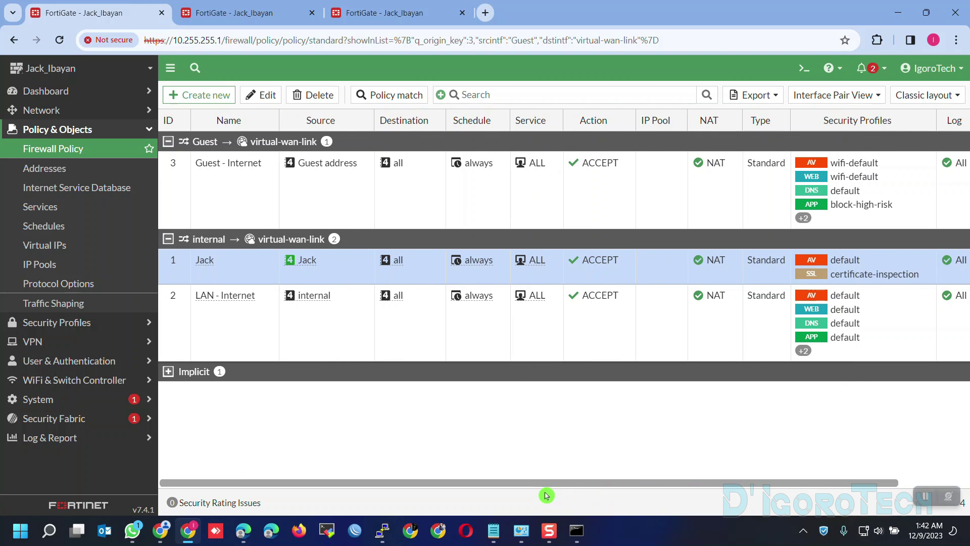